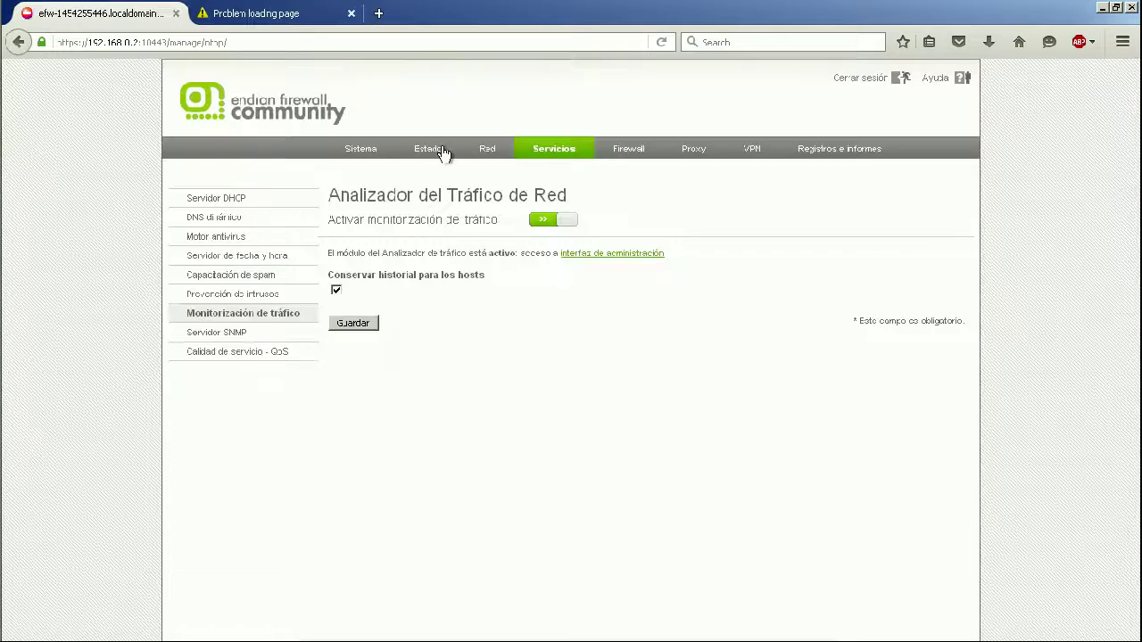
# Close the failed page and retry the traffic analyzer's administration interface from Endian Firewall Community, closing the new page too
pyautogui.click(339, 14)
pyautogui.click(351, 14)
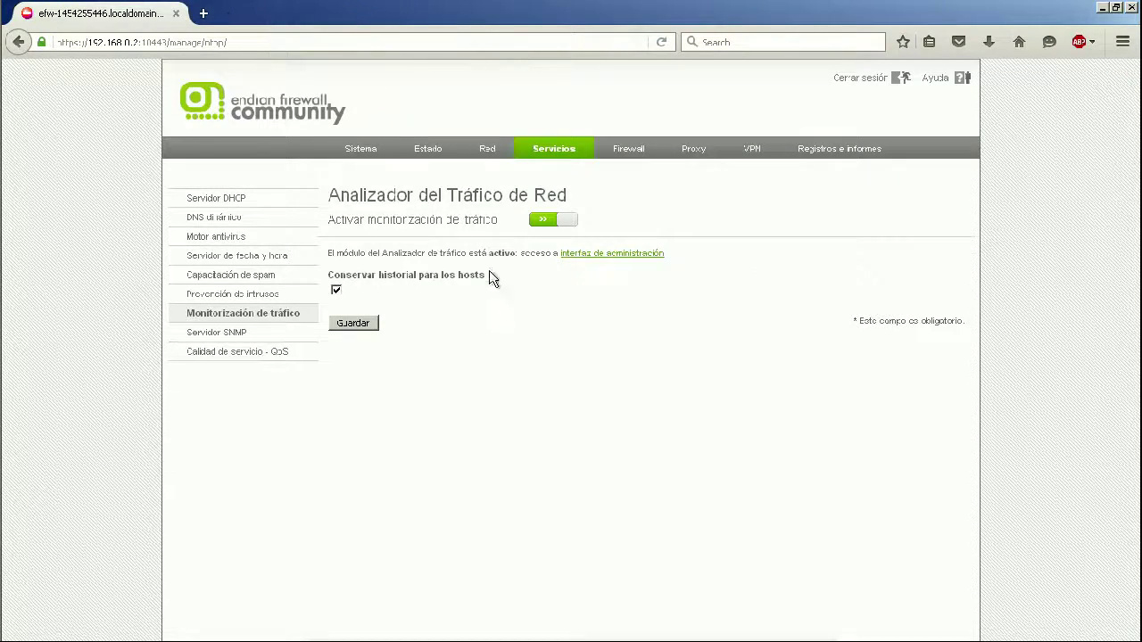
pyautogui.click(624, 254)
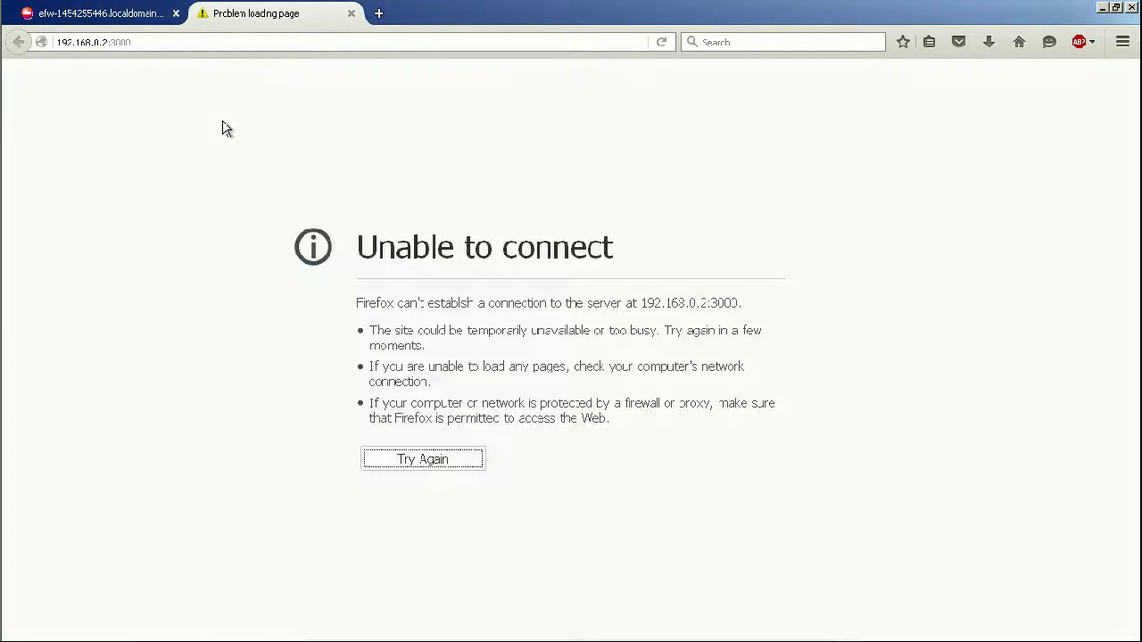
pyautogui.click(352, 15)
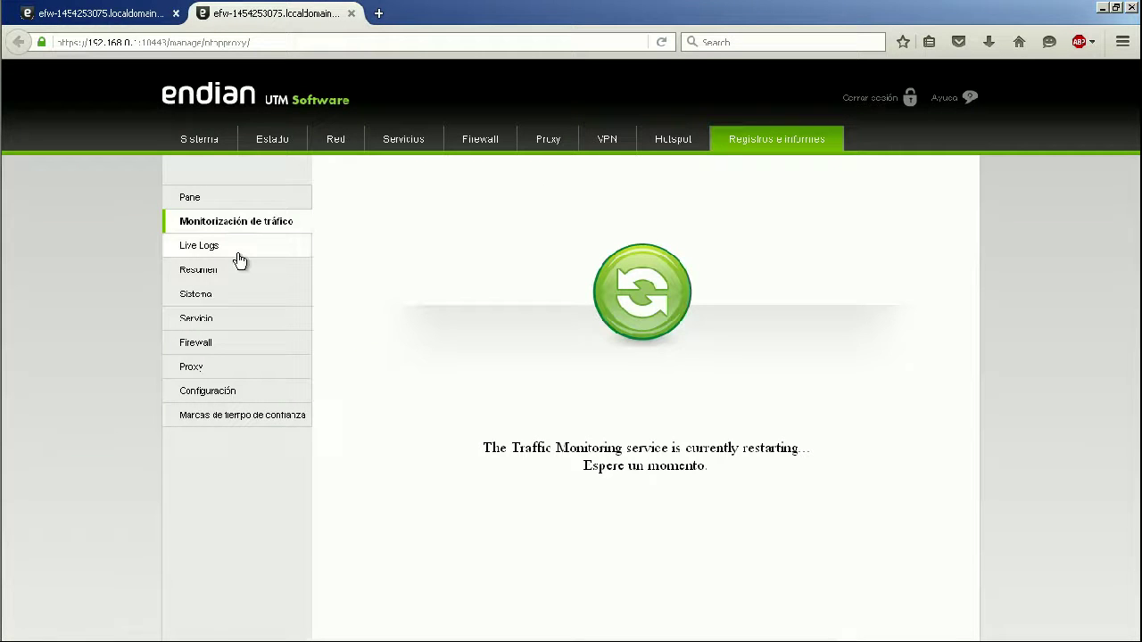
# Open the Servidor SNMP service page in both Endian UTM and Endian Firewall Community to compare them
pyautogui.click(239, 258)
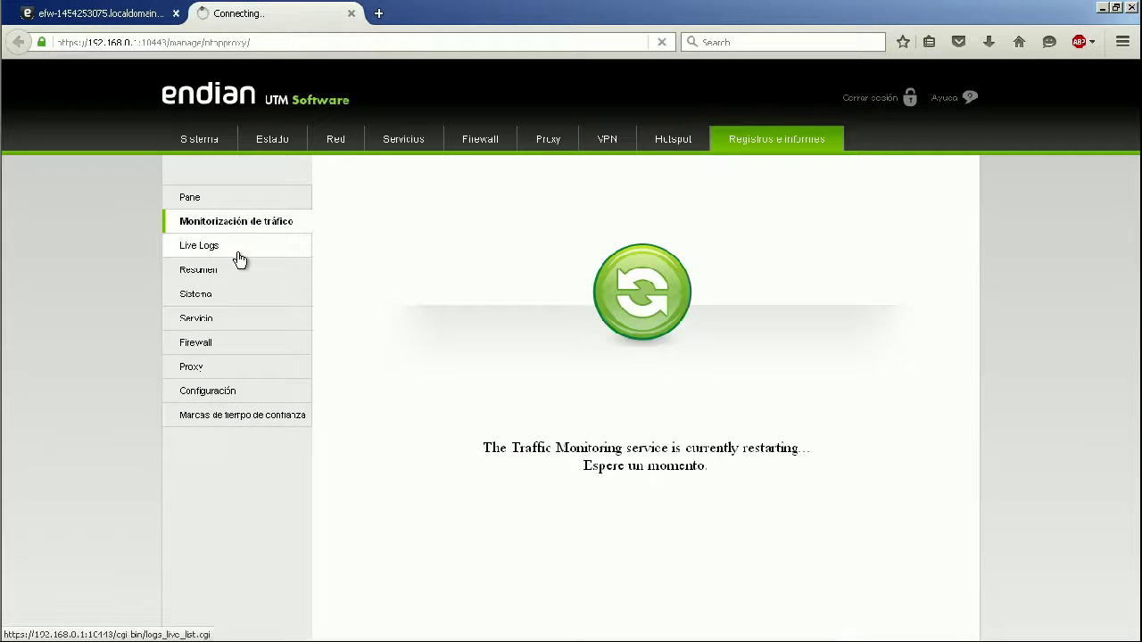
pyautogui.click(384, 143)
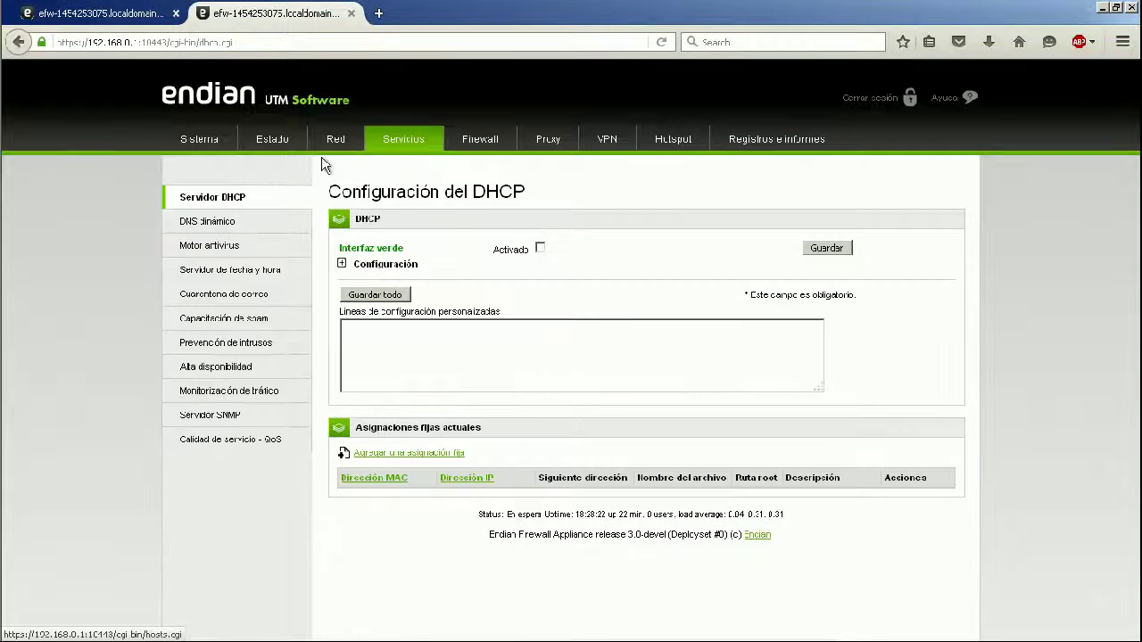
pyautogui.click(255, 415)
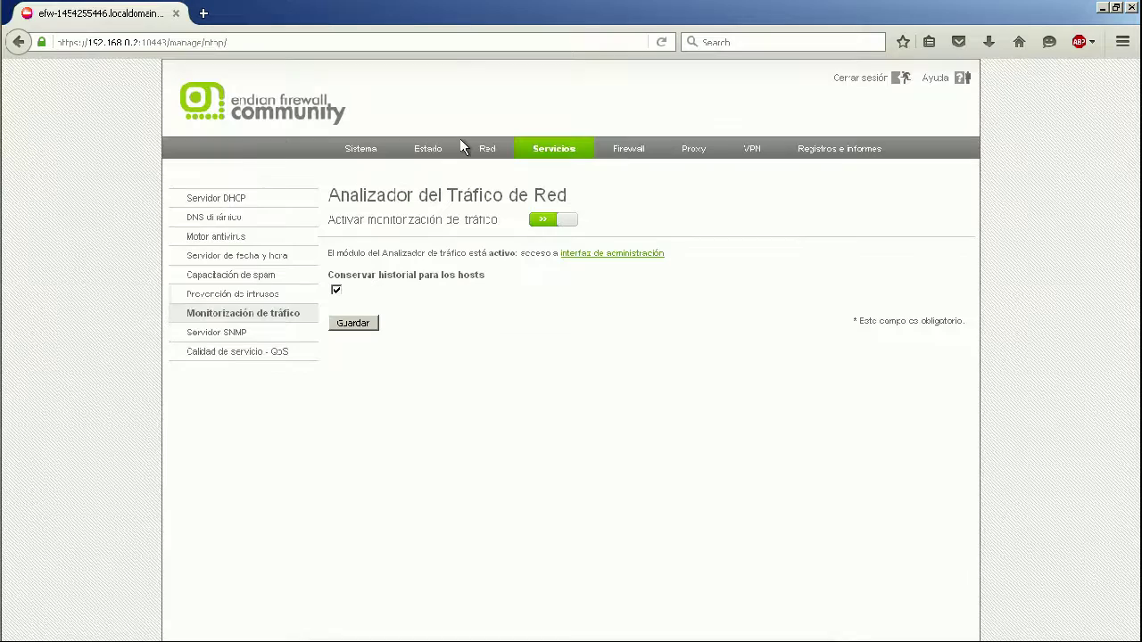
pyautogui.click(230, 332)
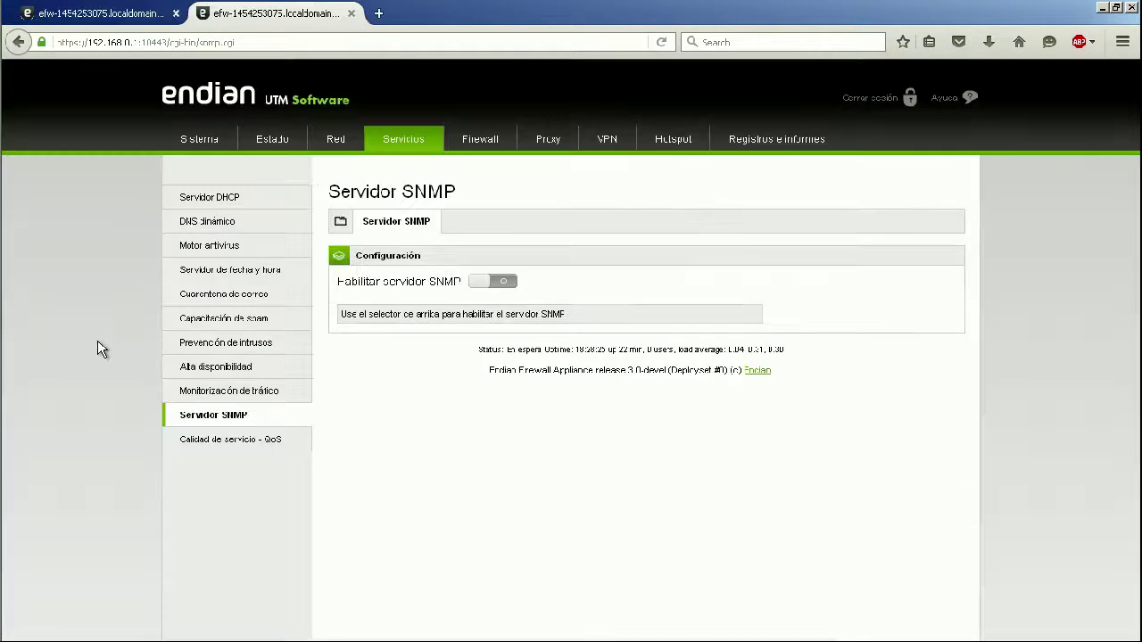
# Open the Calidad de servicio - QoS devices page in both firewalls and compare the two versions
pyautogui.click(271, 437)
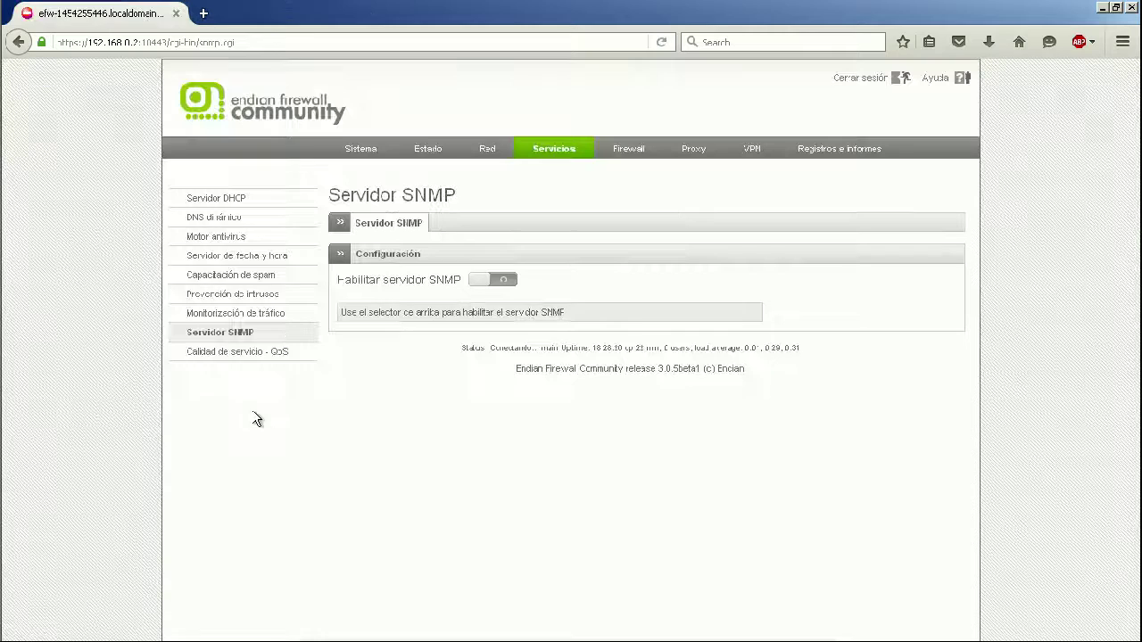
pyautogui.click(278, 351)
pyautogui.hotkey('alt', 'Tab')
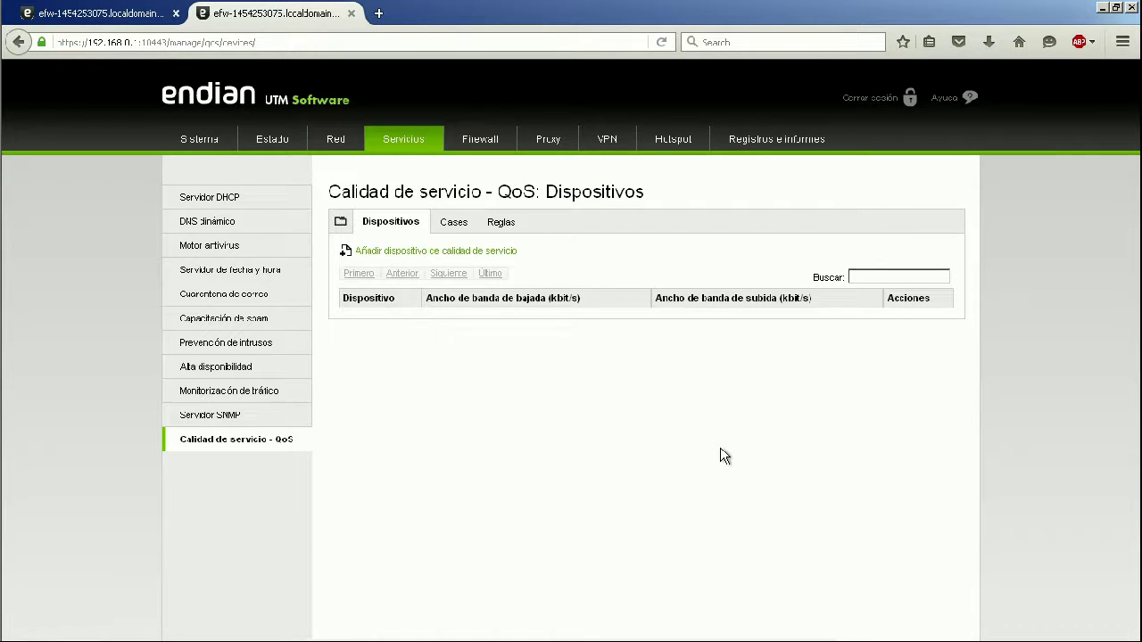
pyautogui.hotkey('alt', 'Tab')
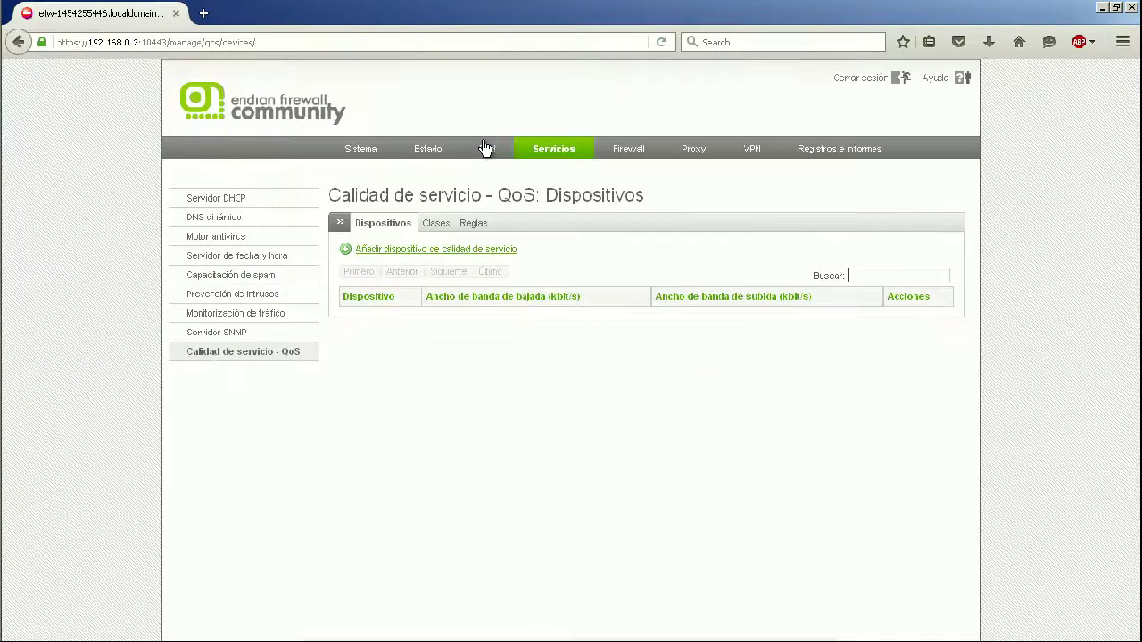
# View the port forwarding / NAT rules in both firewalls and open Tráfico de salida in each
pyautogui.click(642, 156)
pyautogui.hotkey('alt', 'Tab')
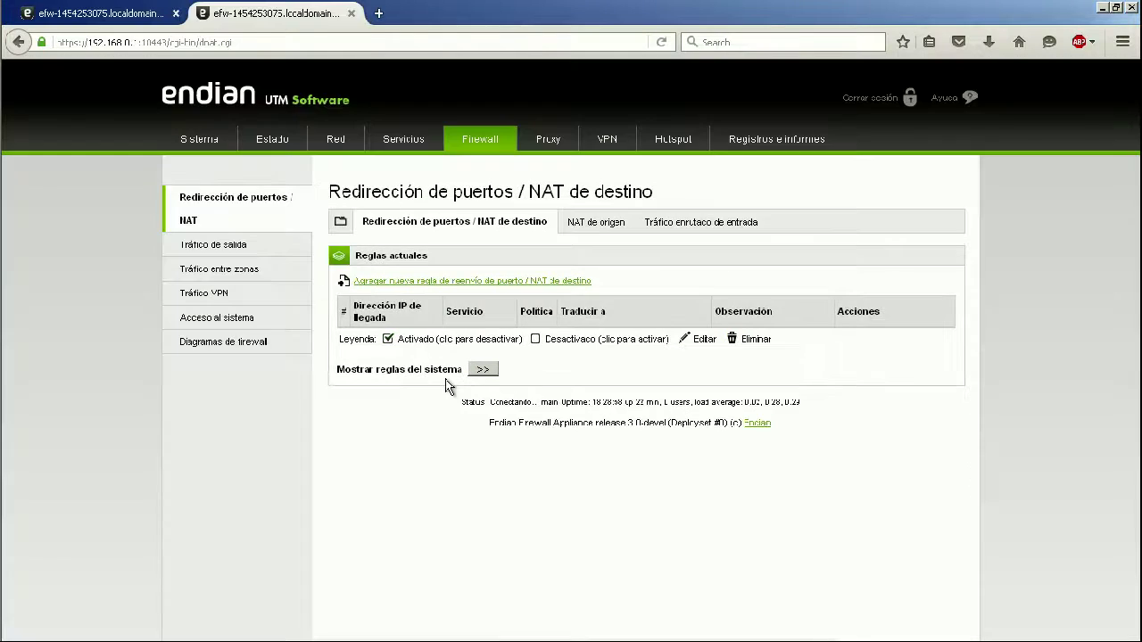
pyautogui.click(213, 244)
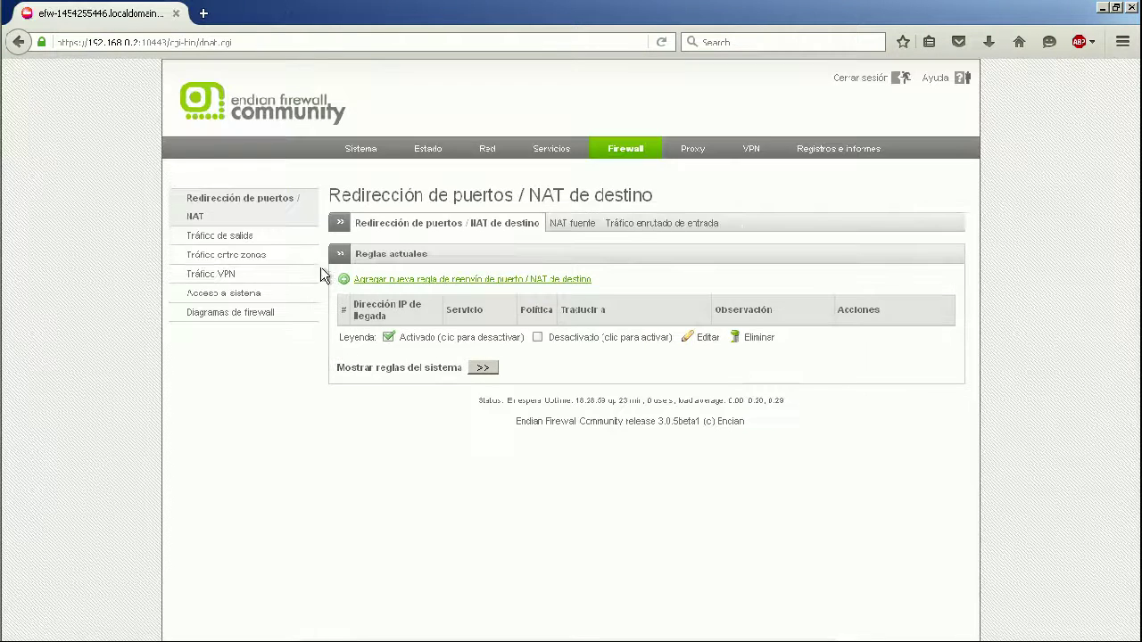
pyautogui.click(287, 243)
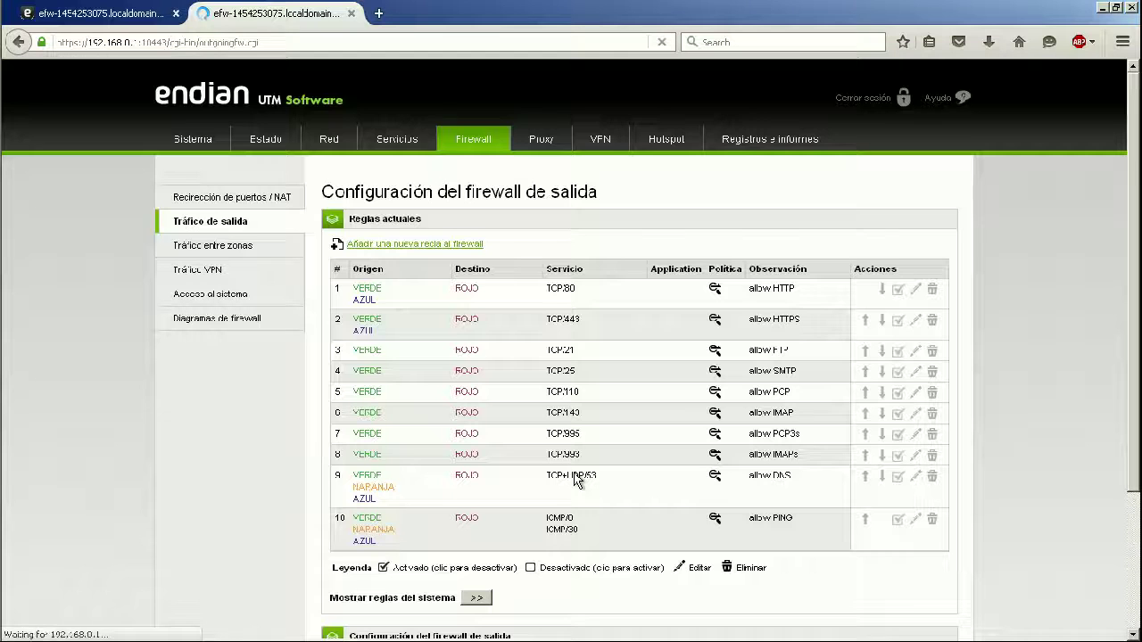
# Open the editor for a new outgoing firewall rule in both products and compare the available fields
pyautogui.click(438, 244)
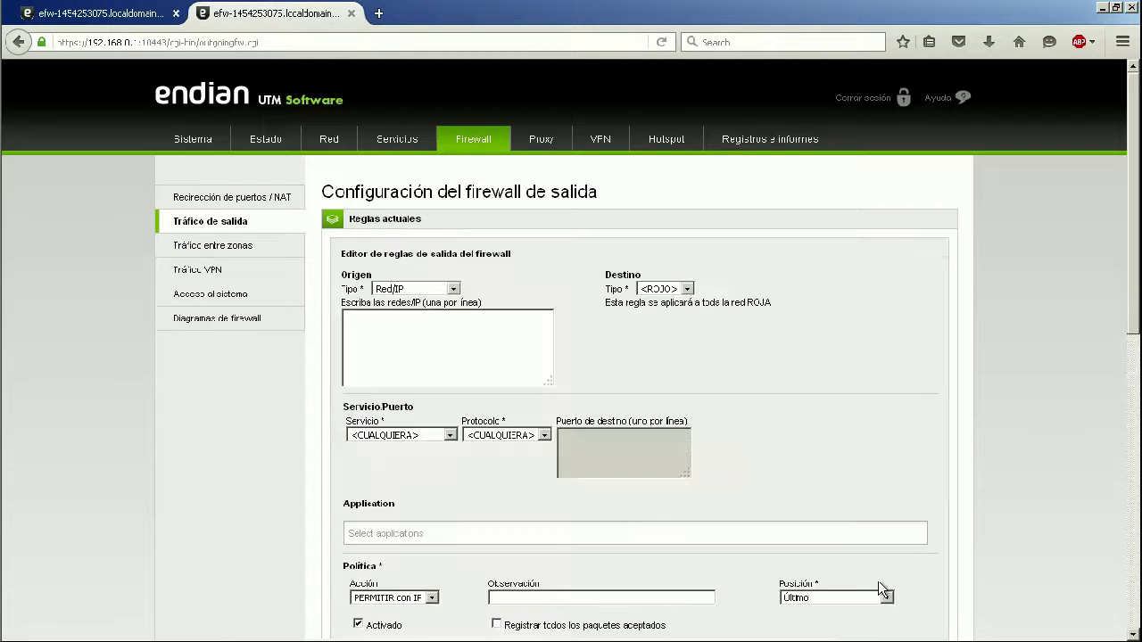
pyautogui.scroll(-3, 752, 452)
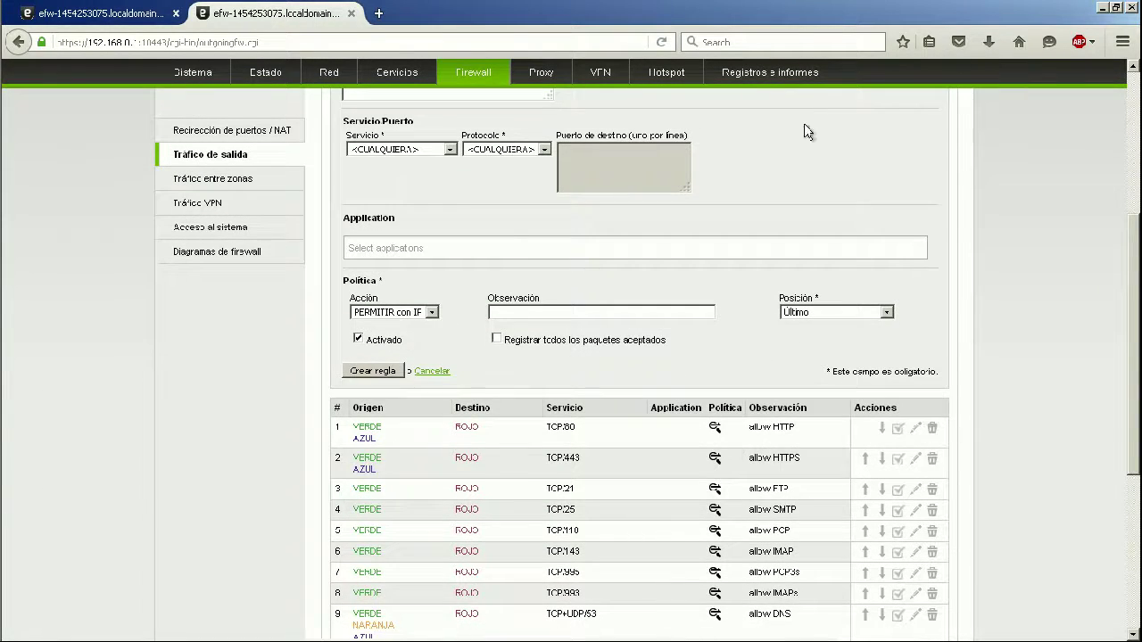
pyautogui.scroll(1, 805, 133)
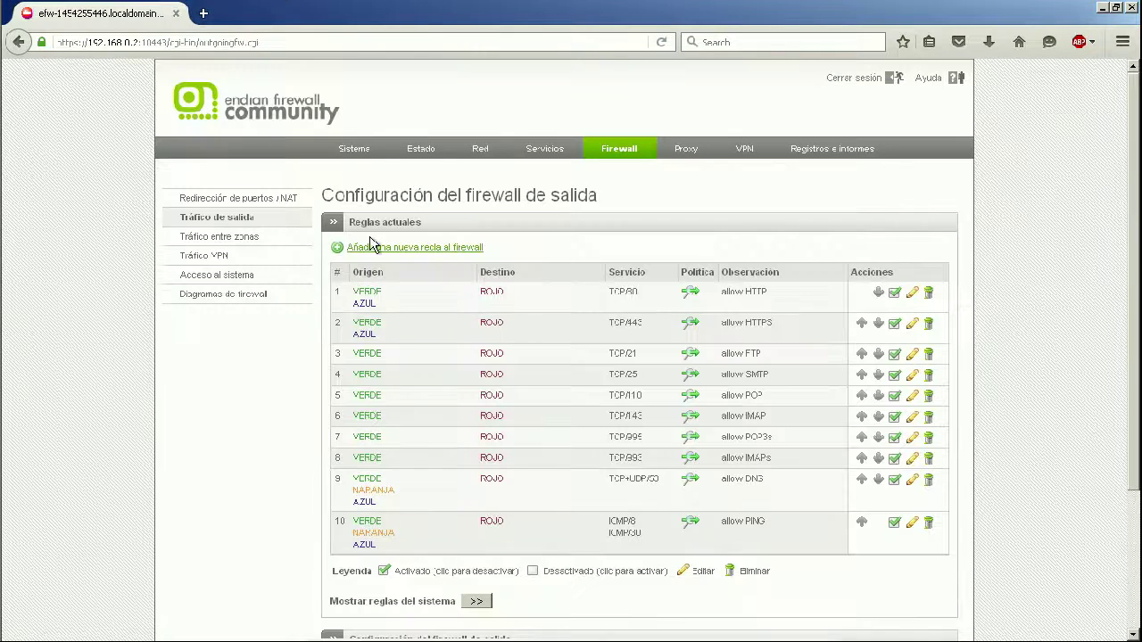
pyautogui.click(372, 245)
pyautogui.scroll(-3, 701, 395)
pyautogui.scroll(1, 652, 225)
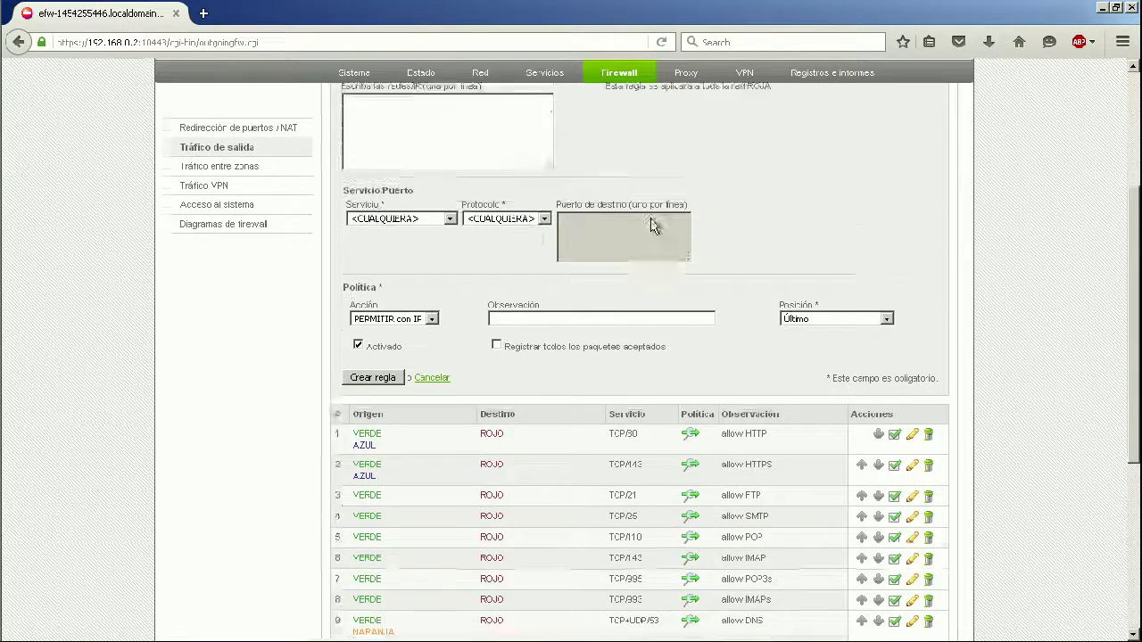
pyautogui.scroll(2, 651, 225)
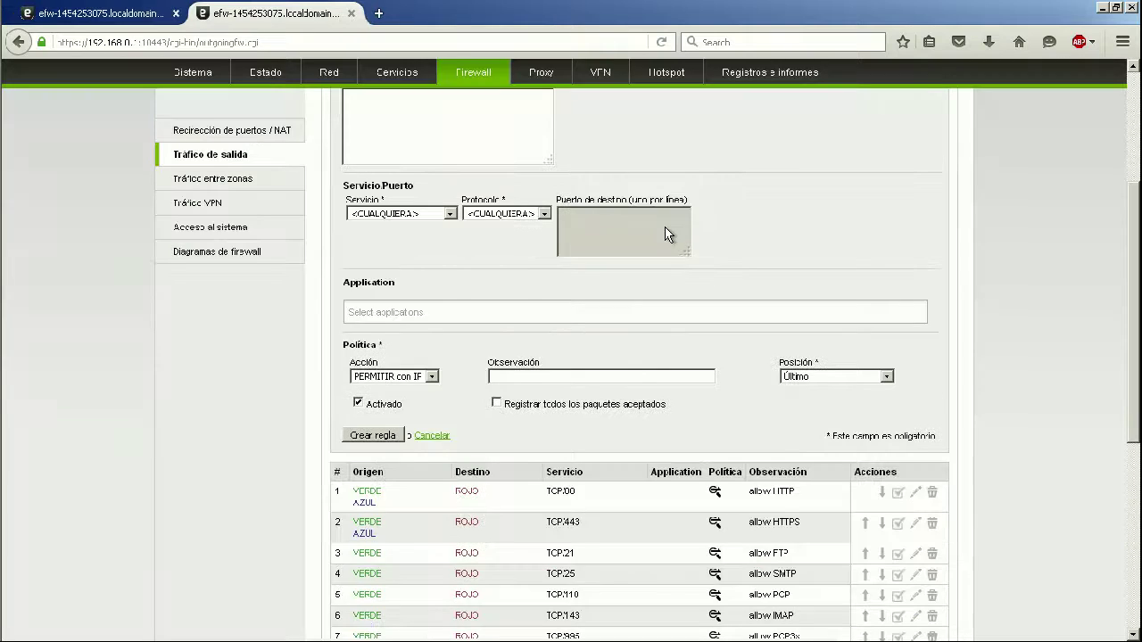
pyautogui.scroll(2, 905, 252)
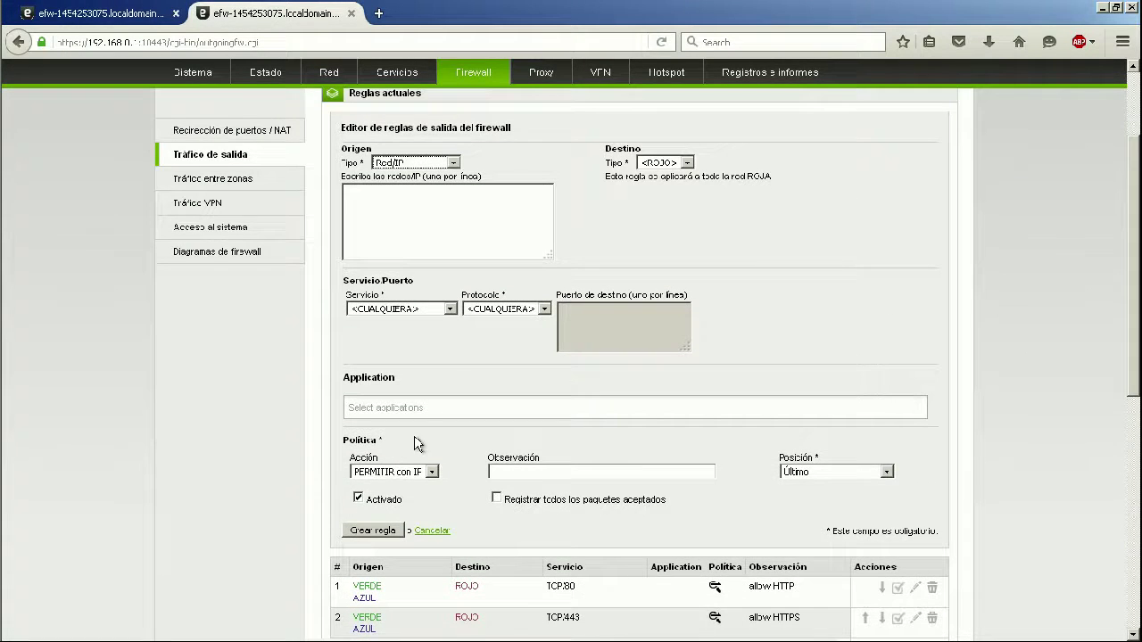
# Choose WhatsApp as the application for the new outgoing rule in Endian UTM
pyautogui.click(463, 410)
pyautogui.scroll(-2, 485, 536)
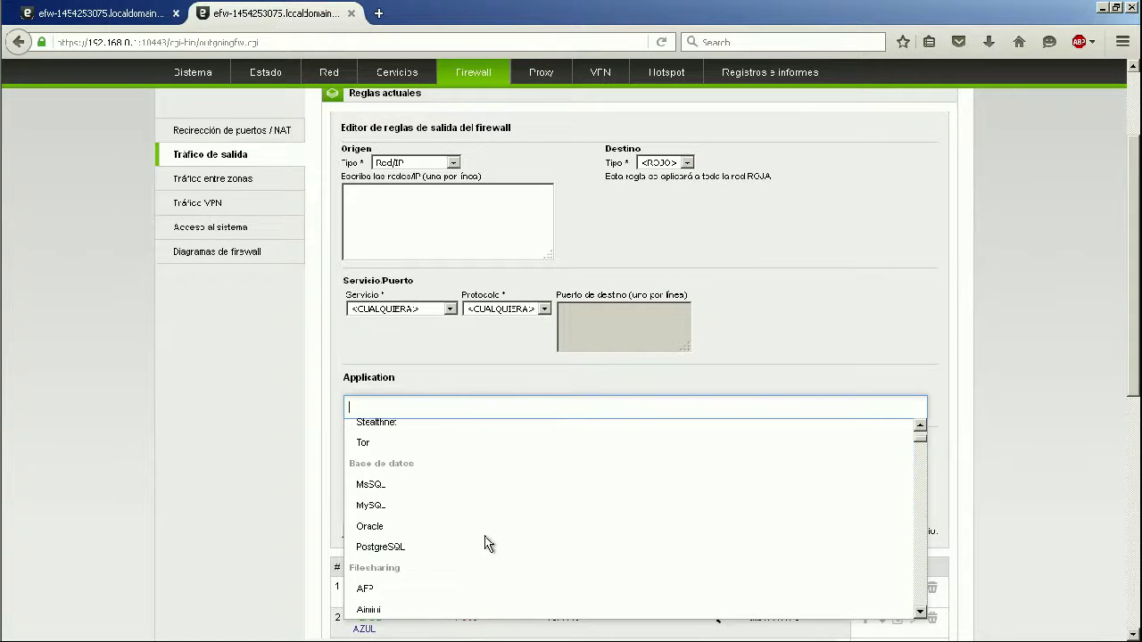
pyautogui.scroll(-12, 485, 536)
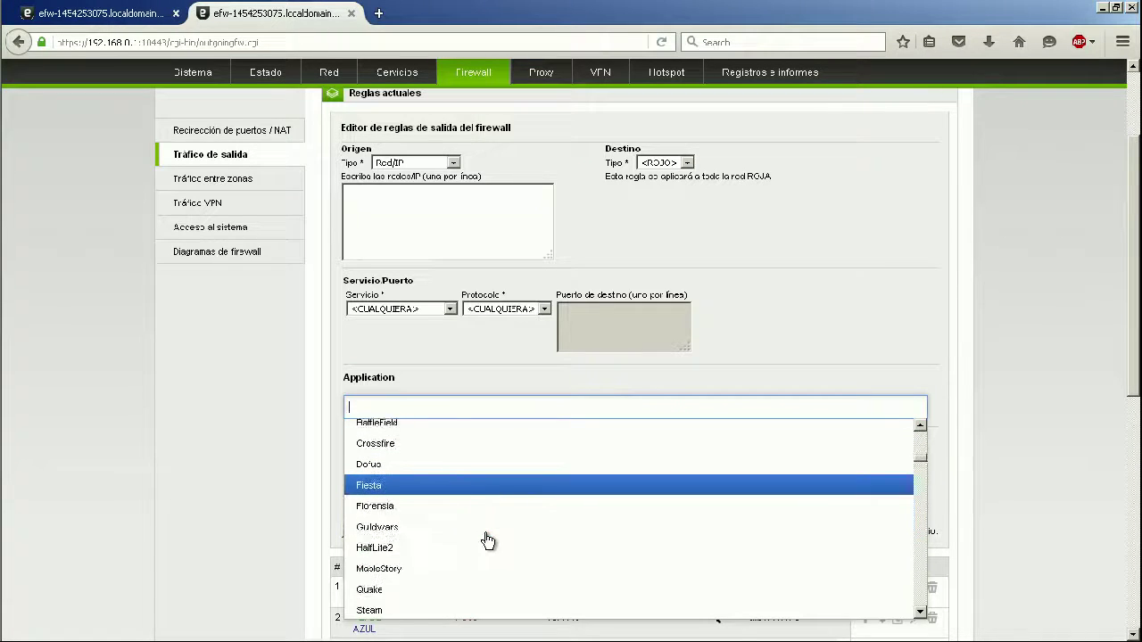
pyautogui.scroll(-1, 487, 541)
pyautogui.scroll(-6, 487, 540)
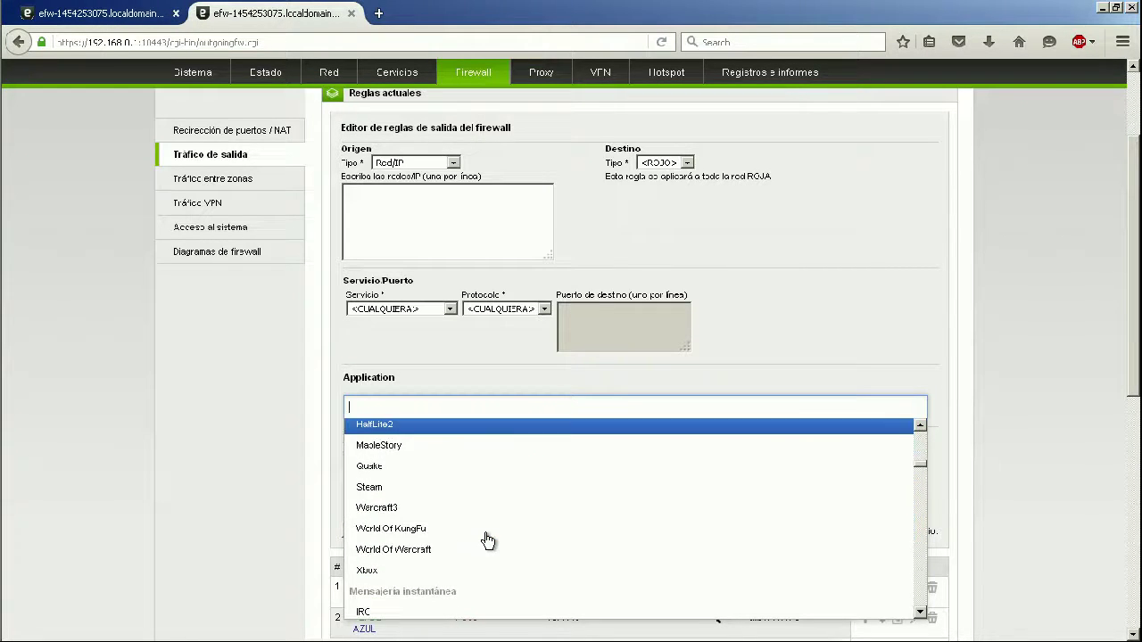
pyautogui.scroll(-4, 489, 537)
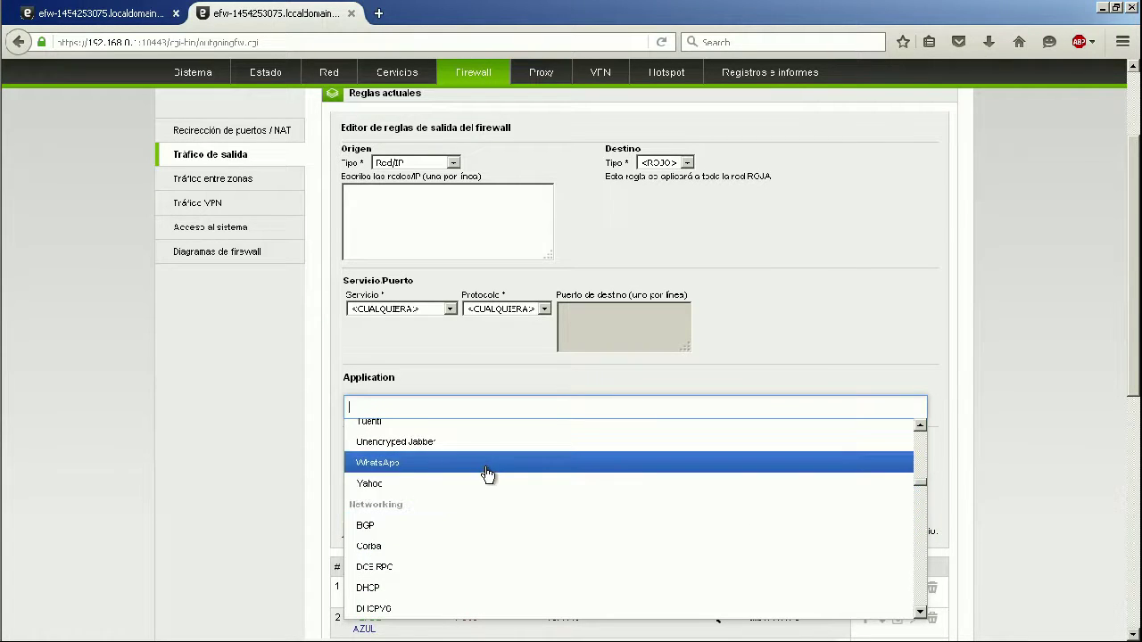
pyautogui.click(488, 465)
# Set the rule's action to DENEGAR, source type to <CUALQUIERA> and position to Primero, and enable logging of all accepted packets
pyautogui.click(413, 473)
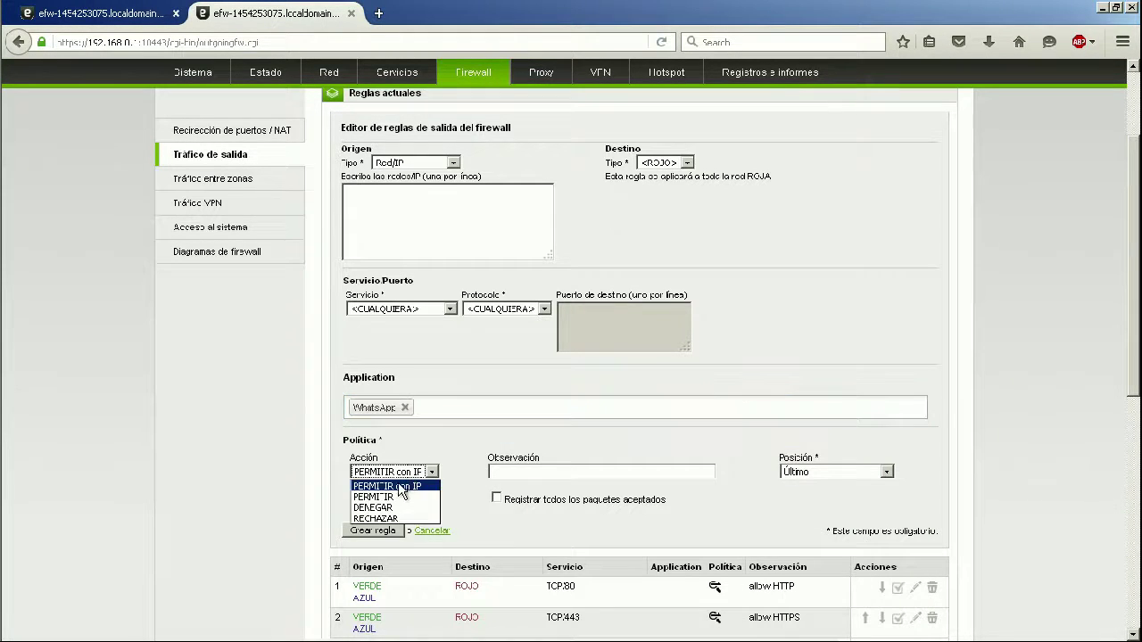
pyautogui.click(384, 497)
pyautogui.click(498, 473)
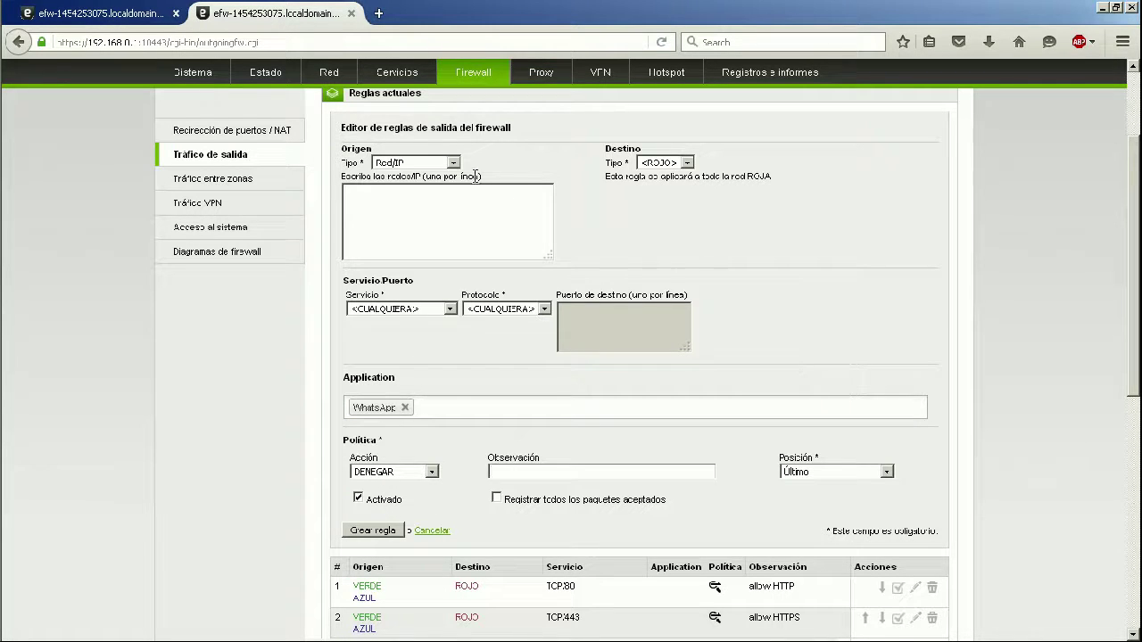
pyautogui.click(453, 162)
pyautogui.click(397, 177)
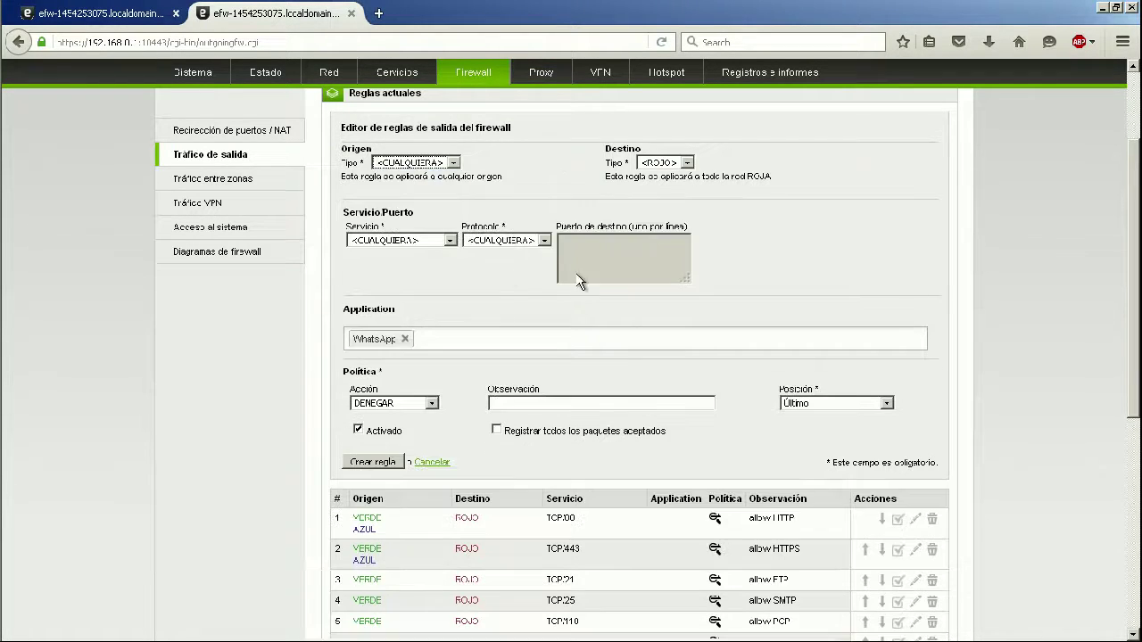
pyautogui.click(850, 403)
pyautogui.click(812, 416)
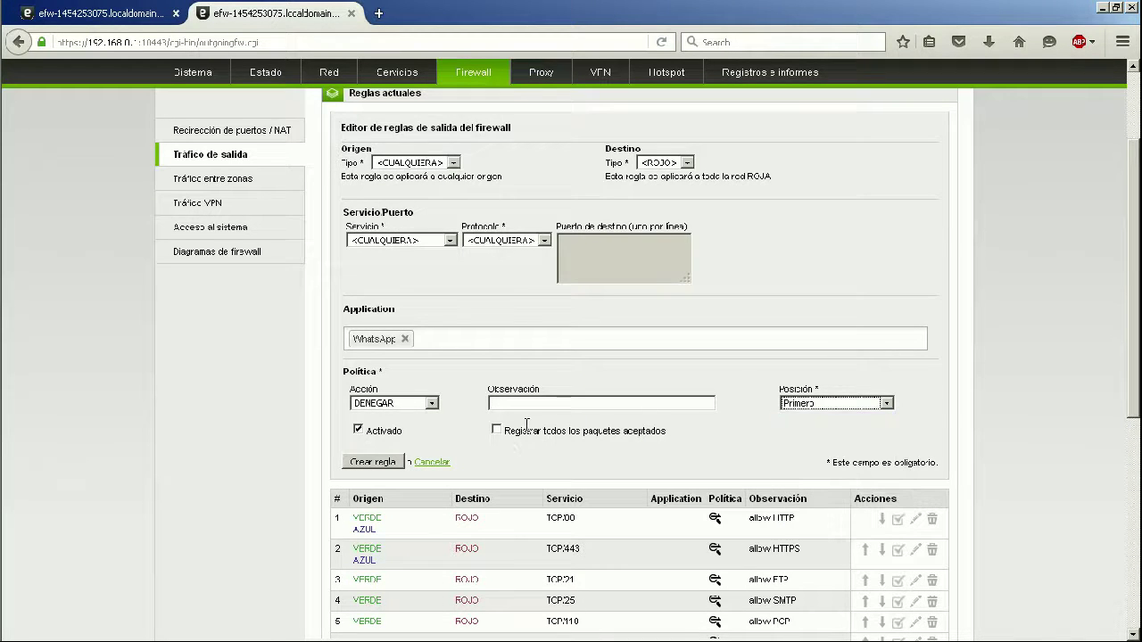
pyautogui.click(497, 430)
# Create the WhatsApp blocking rule and apply the modified firewall rules
pyautogui.click(374, 462)
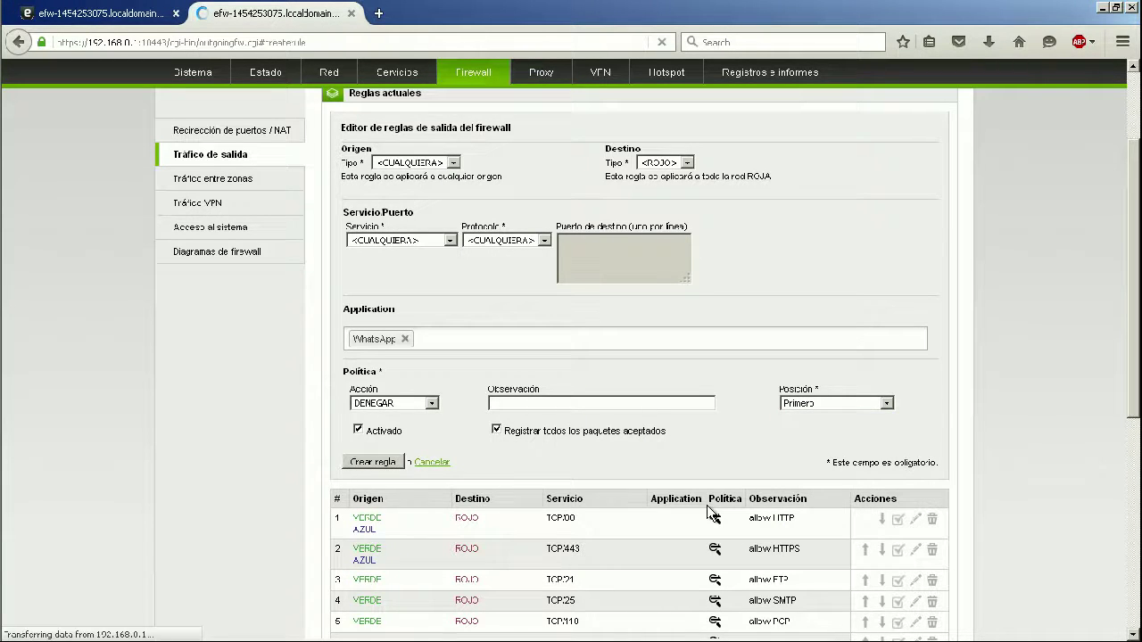
pyautogui.scroll(4, 701, 354)
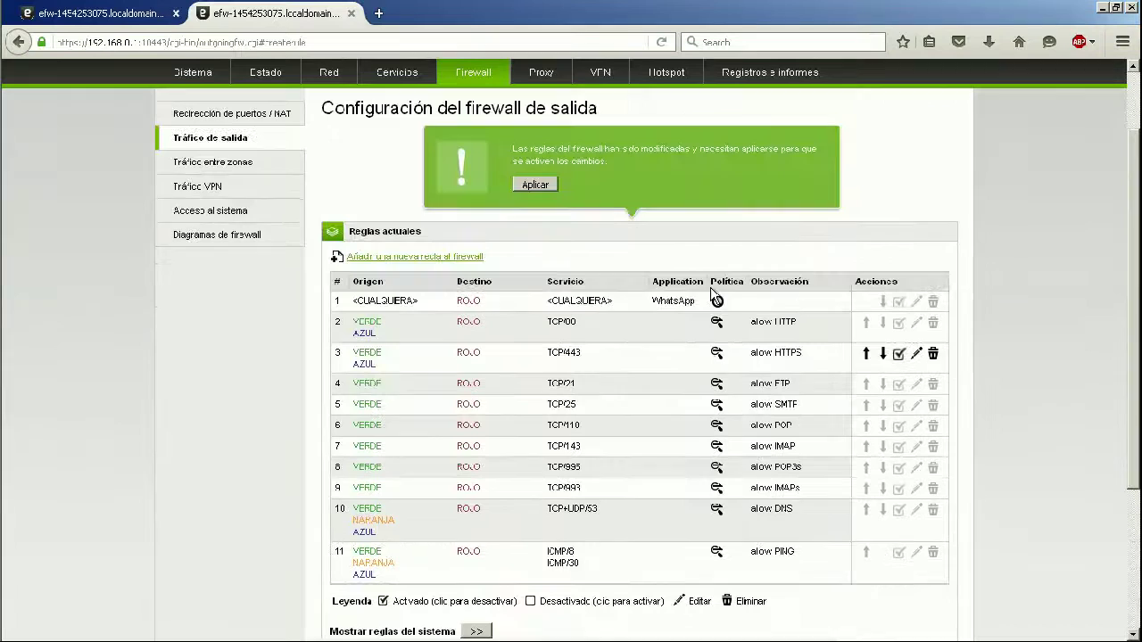
pyautogui.click(557, 184)
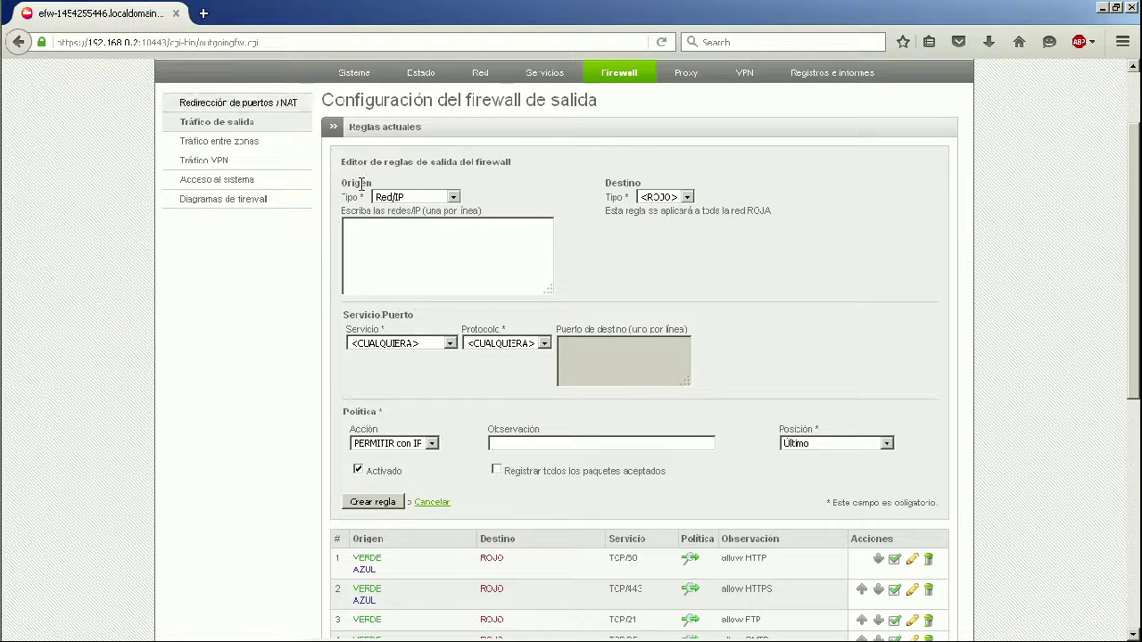
# Open Tráfico entre zonas in both firewalls and compare their inter-zone rules
pyautogui.click(284, 141)
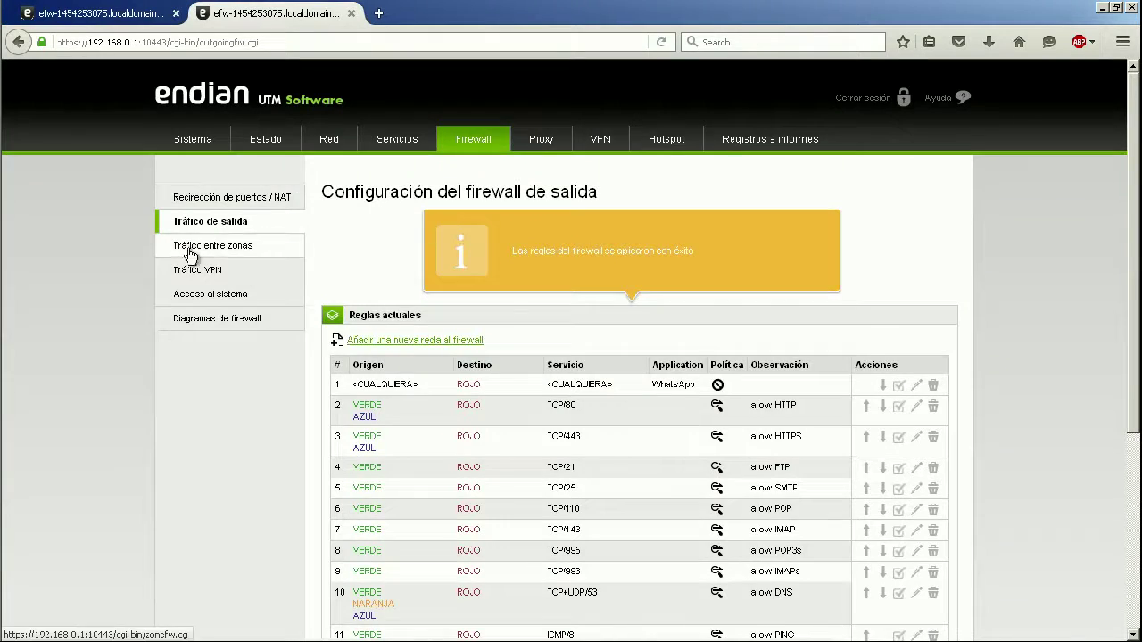
pyautogui.click(189, 255)
pyautogui.hotkey('alt', 'Tab')
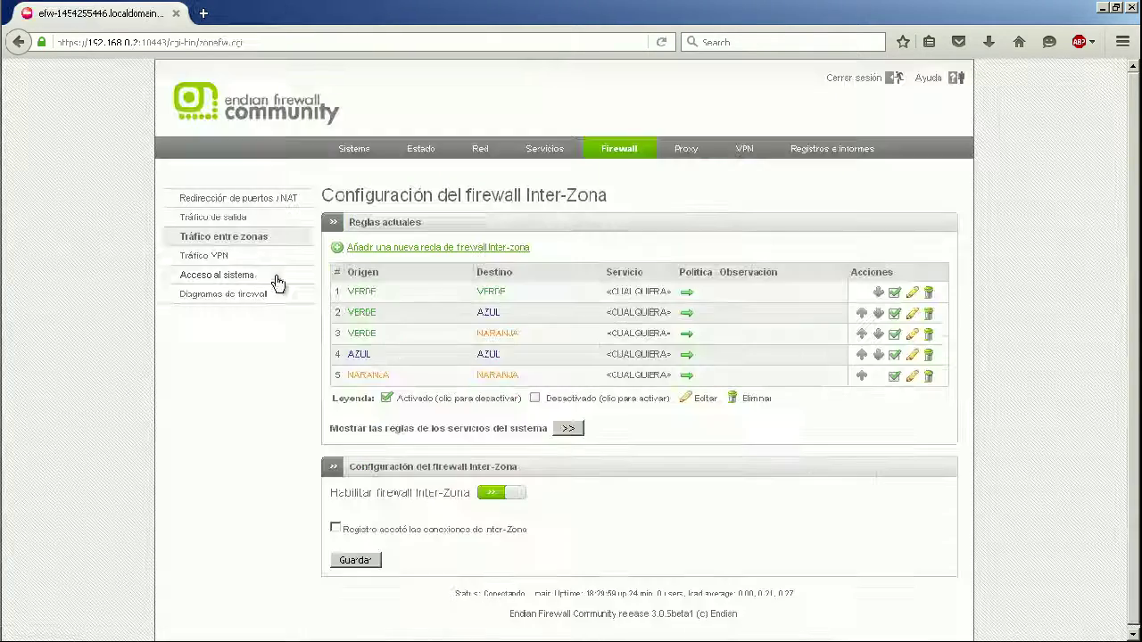
pyautogui.hotkey('alt', 'Tab')
pyautogui.hotkey('alt', 'Tab')
pyautogui.hotkey('alt', 'Tab')
pyautogui.hotkey('alt', 'Tab')
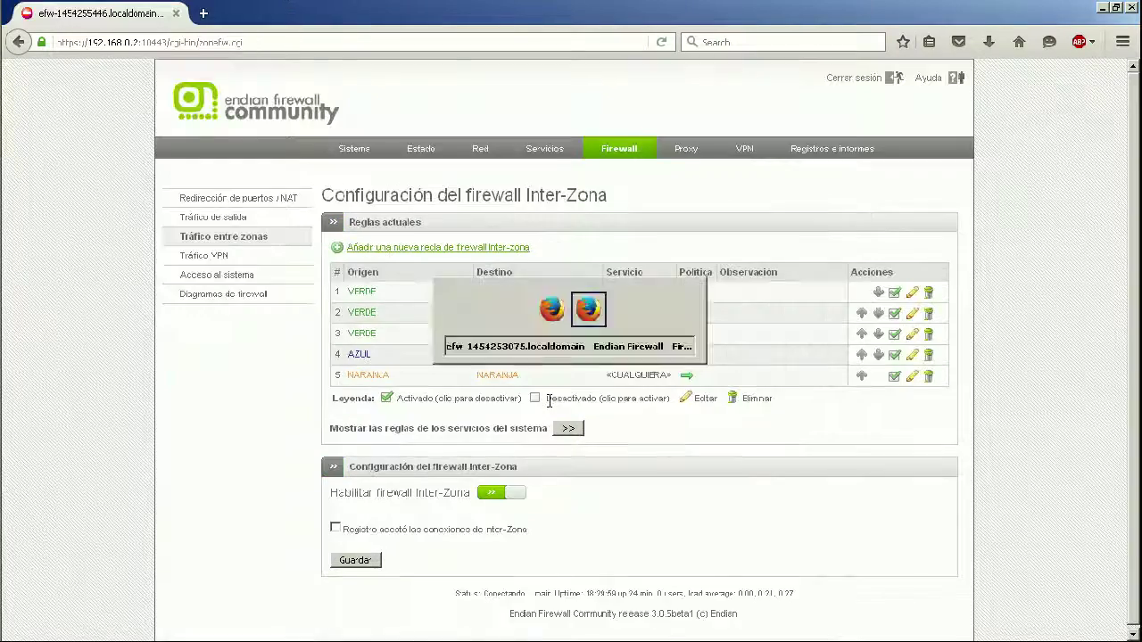
# Show the system service rules of the inter-zone firewall in both products
pyautogui.click(574, 425)
pyautogui.hotkey('alt', 'Tab')
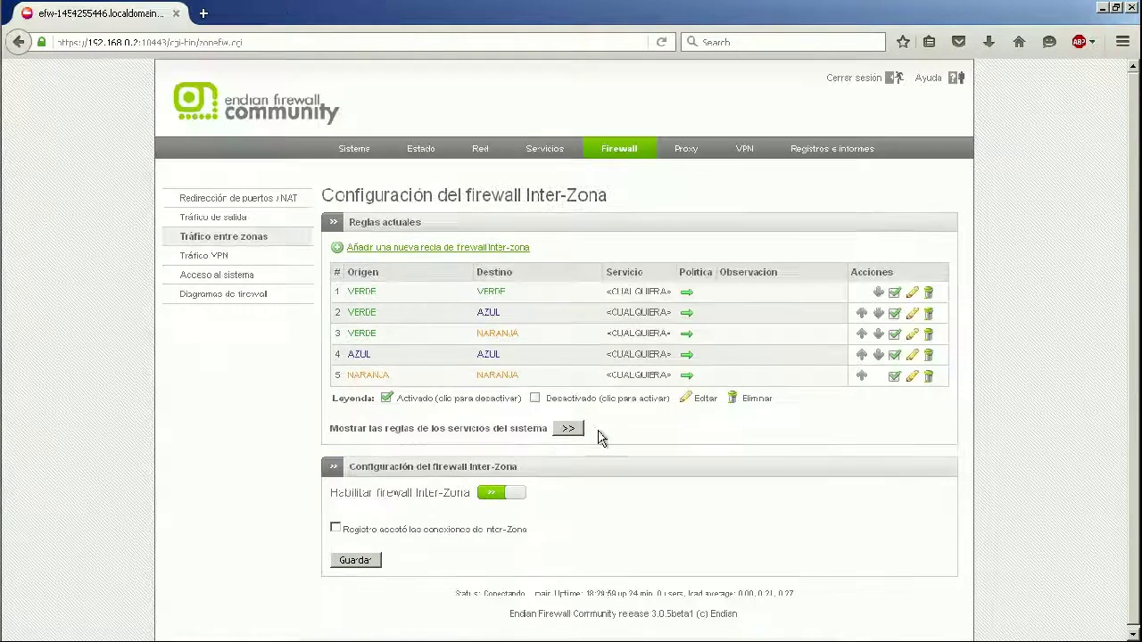
pyautogui.click(568, 428)
pyautogui.hotkey('alt', 'Tab')
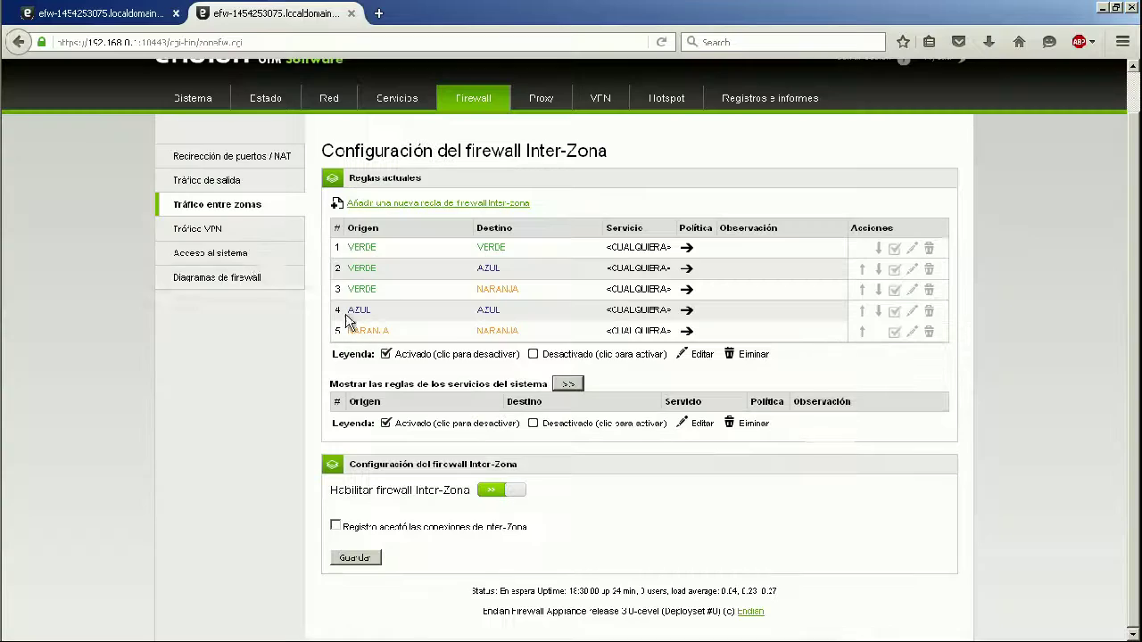
# Open Tráfico VPN in the UTM firewall and compare its VPN firewall settings with the Community version
pyautogui.click(205, 269)
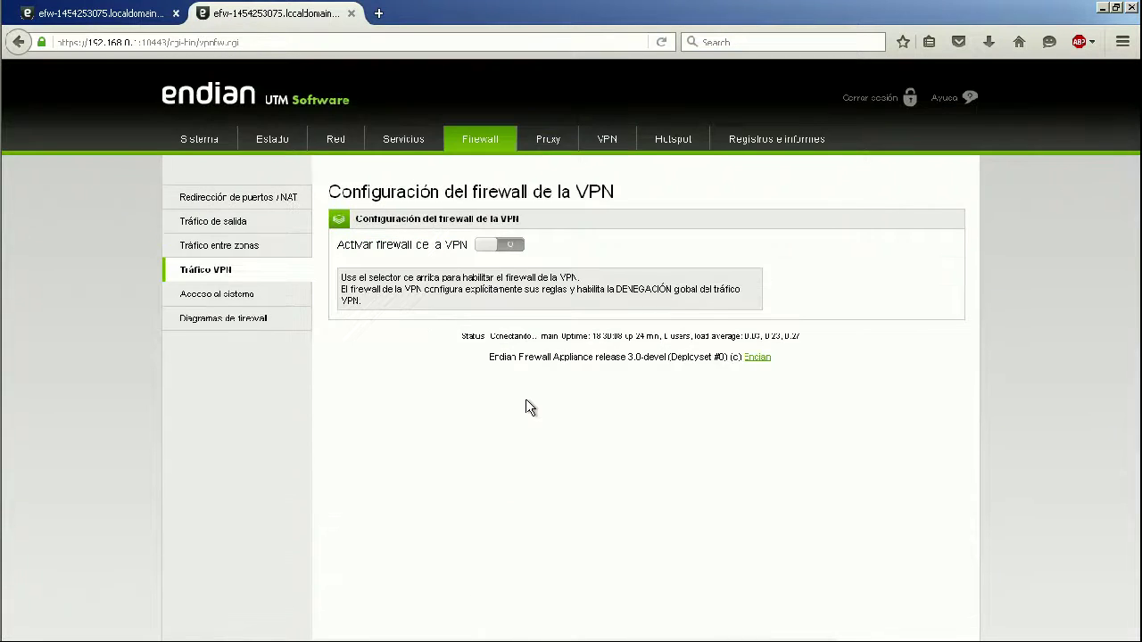
pyautogui.hotkey('alt', 'Tab')
pyautogui.hotkey('alt', 'Tab')
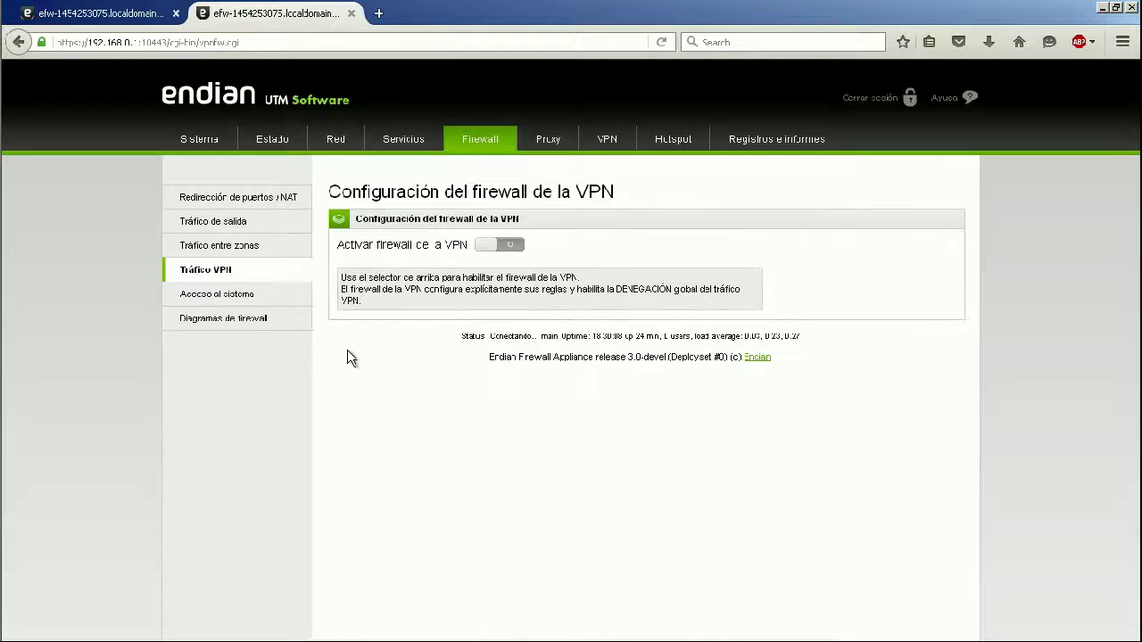
# Open Acceso al sistema and compare the system access settings of the UTM and Community firewalls
pyautogui.click(240, 294)
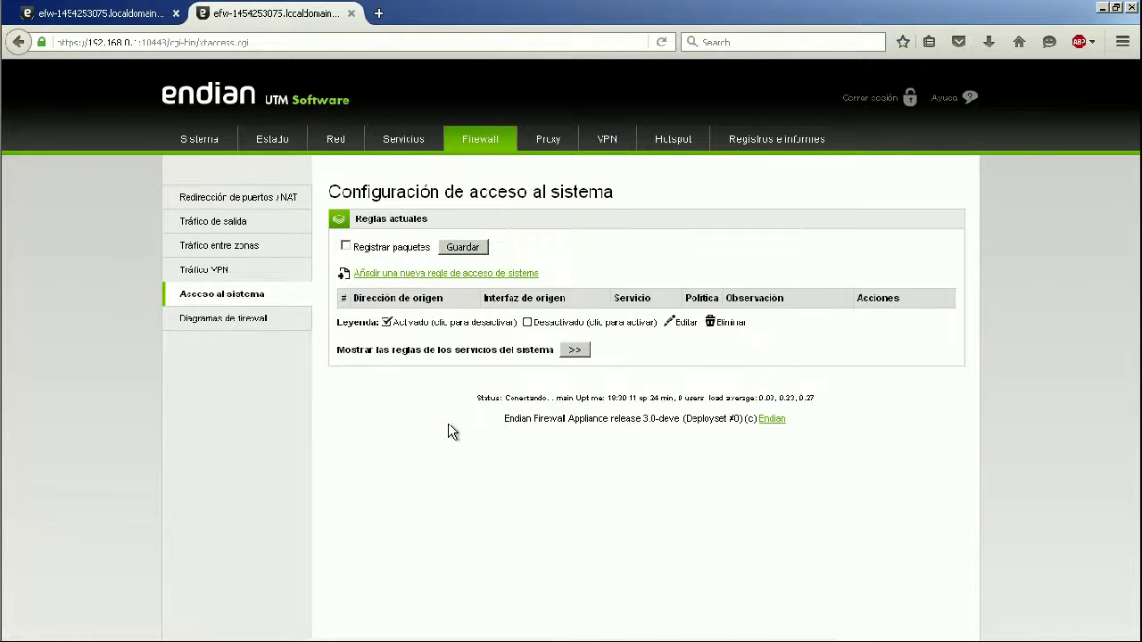
pyautogui.hotkey('alt', 'Tab')
pyautogui.hotkey('alt', 'Tab')
pyautogui.hotkey('alt', 'Tab')
pyautogui.hotkey('alt', 'Tab')
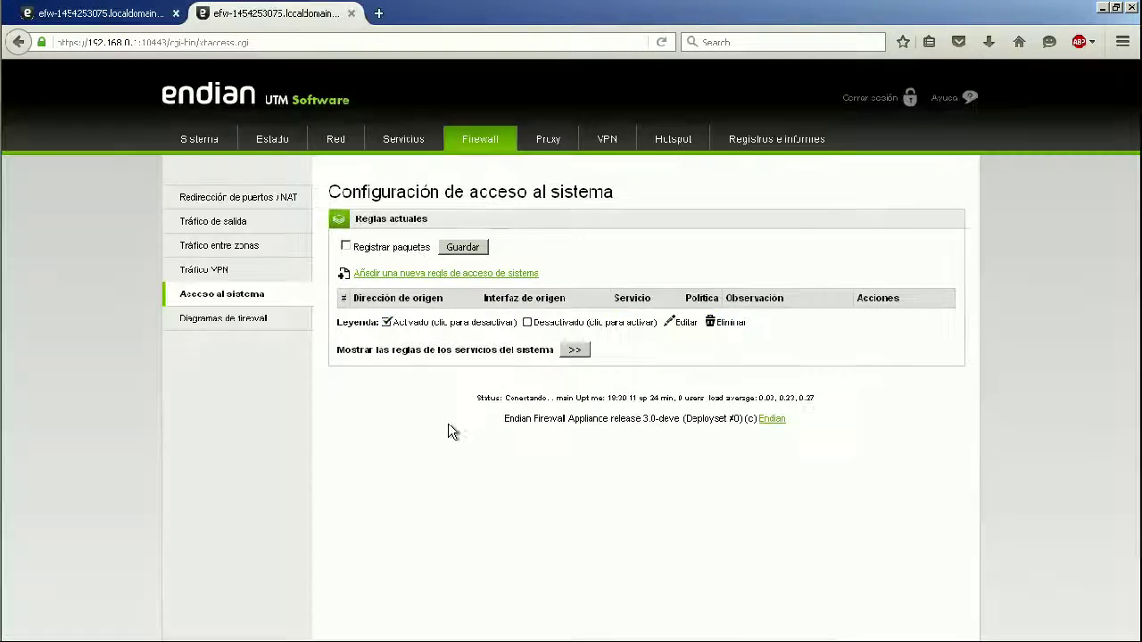
pyautogui.hotkey('alt', 'Tab')
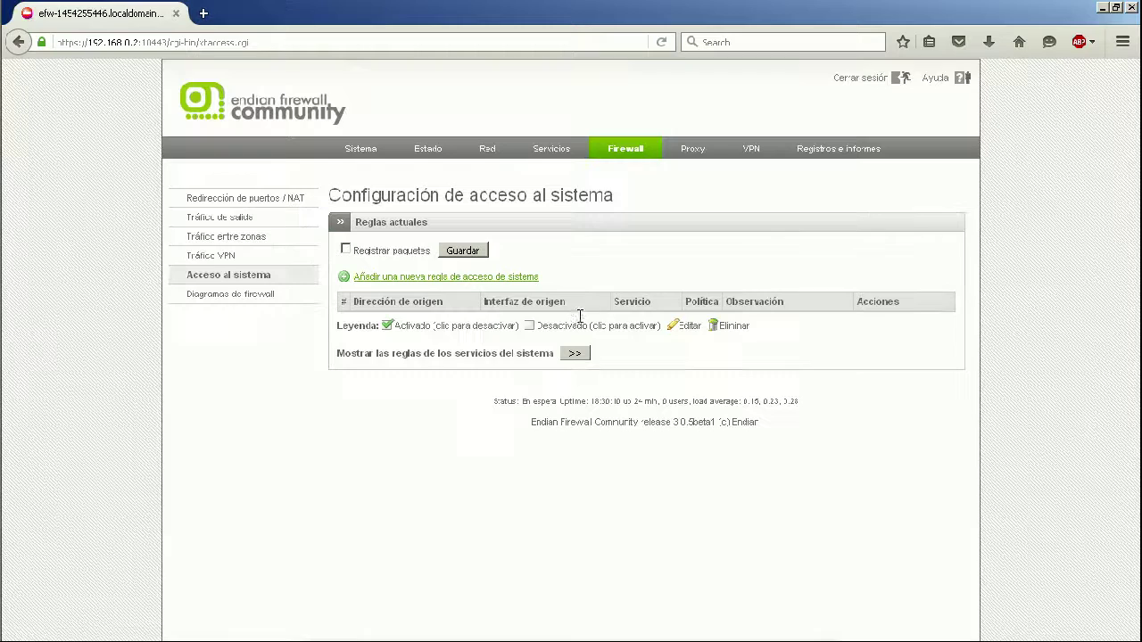
# Open the Proxy section and compare the HTTP proxy configuration pages of both firewalls
pyautogui.click(660, 152)
pyautogui.hotkey('alt', 'Tab')
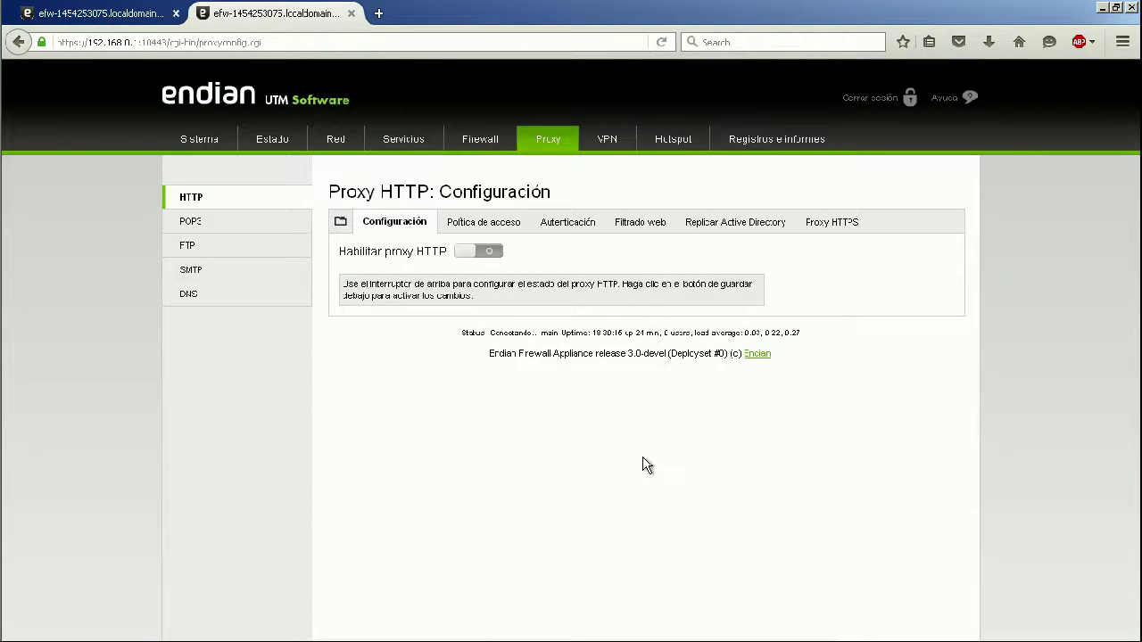
pyautogui.hotkey('alt', 'Tab')
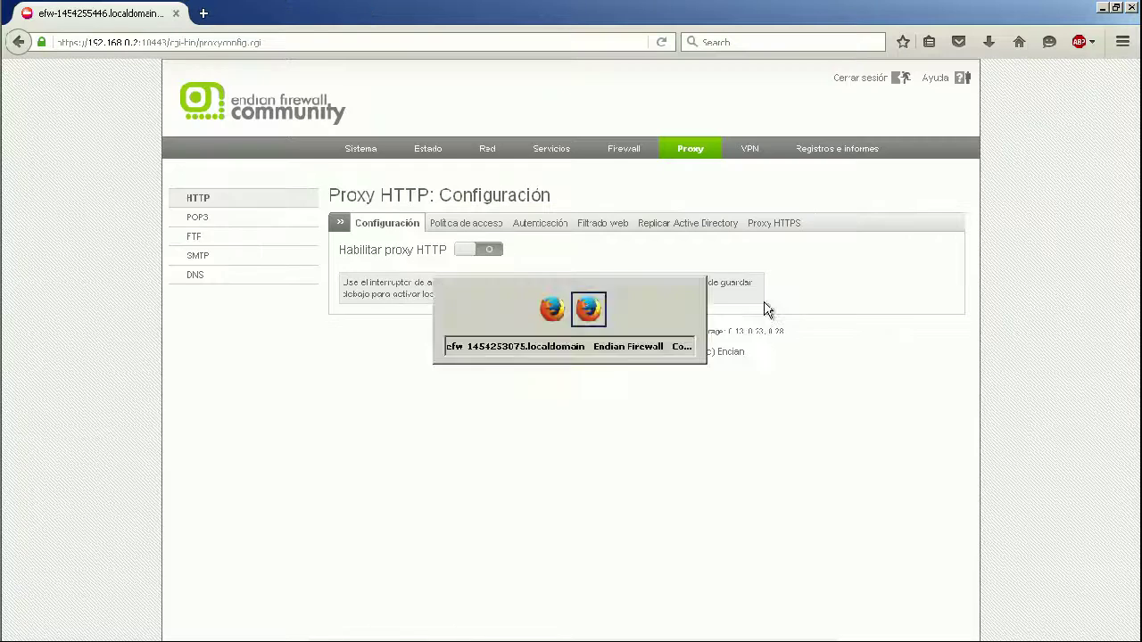
# Open the Proxy HTTPS settings in both firewalls and compare the available options
pyautogui.click(849, 221)
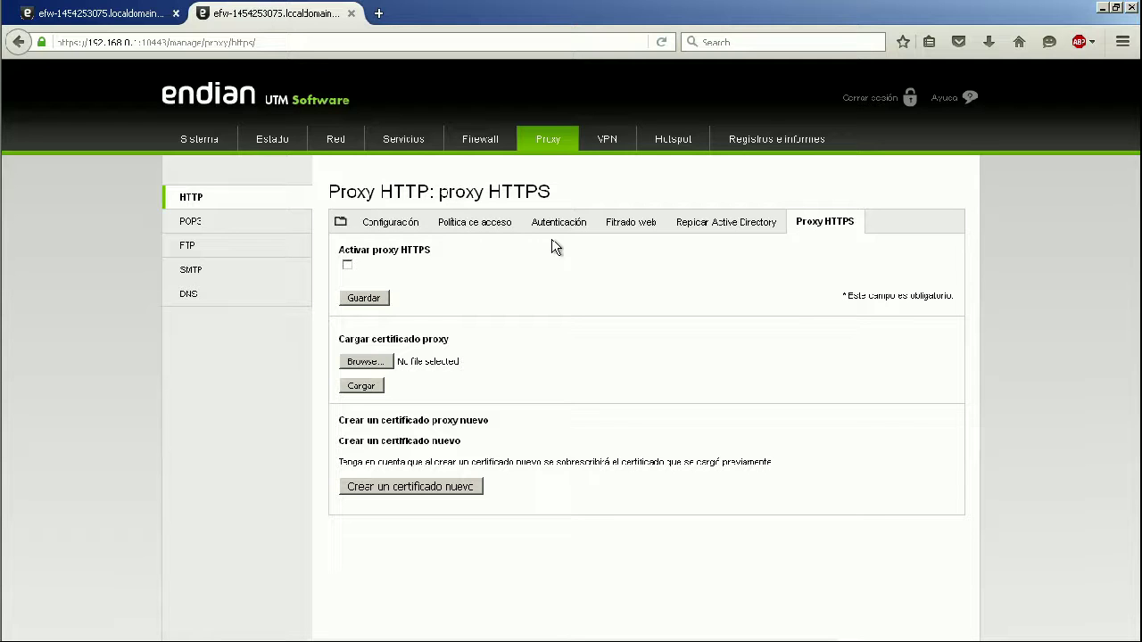
pyautogui.hotkey('alt', 'Tab')
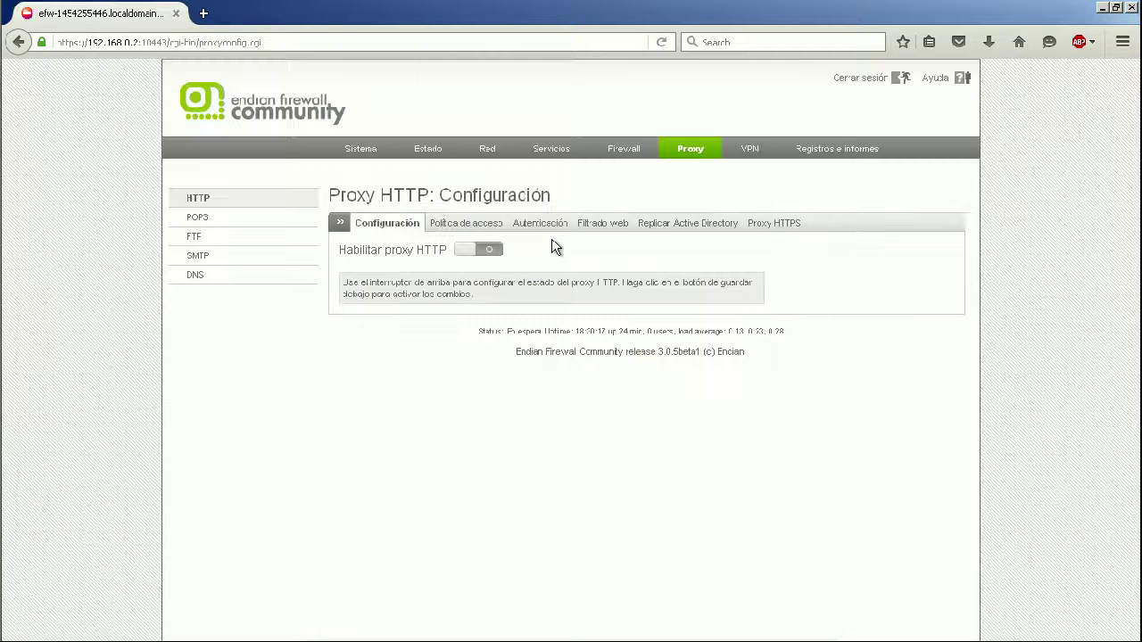
pyautogui.hotkey('alt', 'Tab')
pyautogui.hotkey('alt', 'Tab')
pyautogui.click(767, 225)
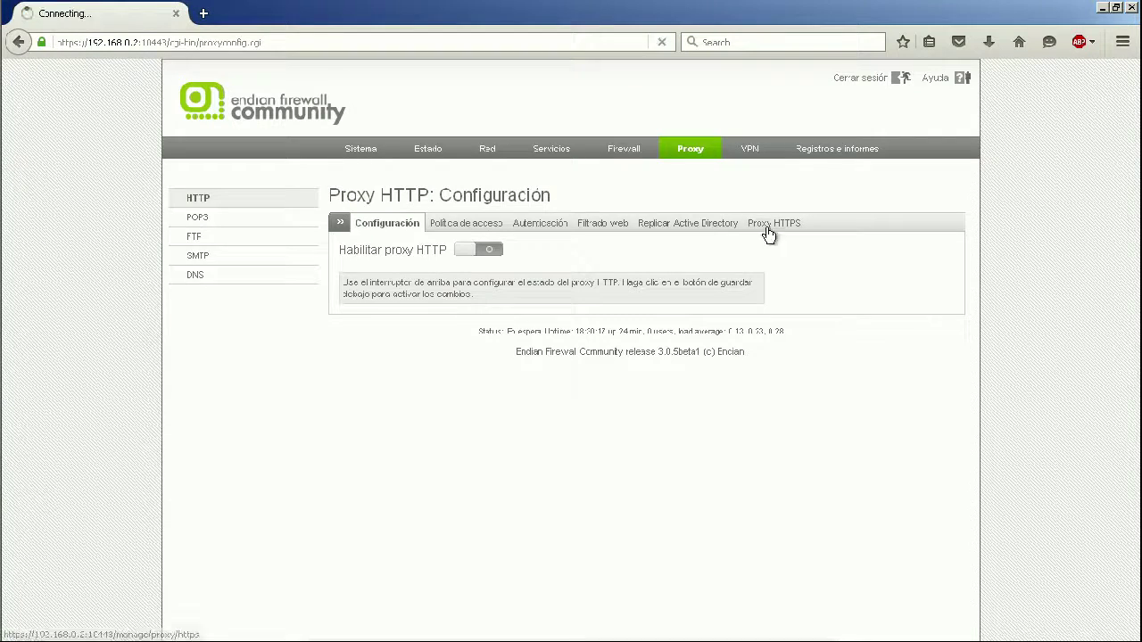
pyautogui.hotkey('alt', 'Tab')
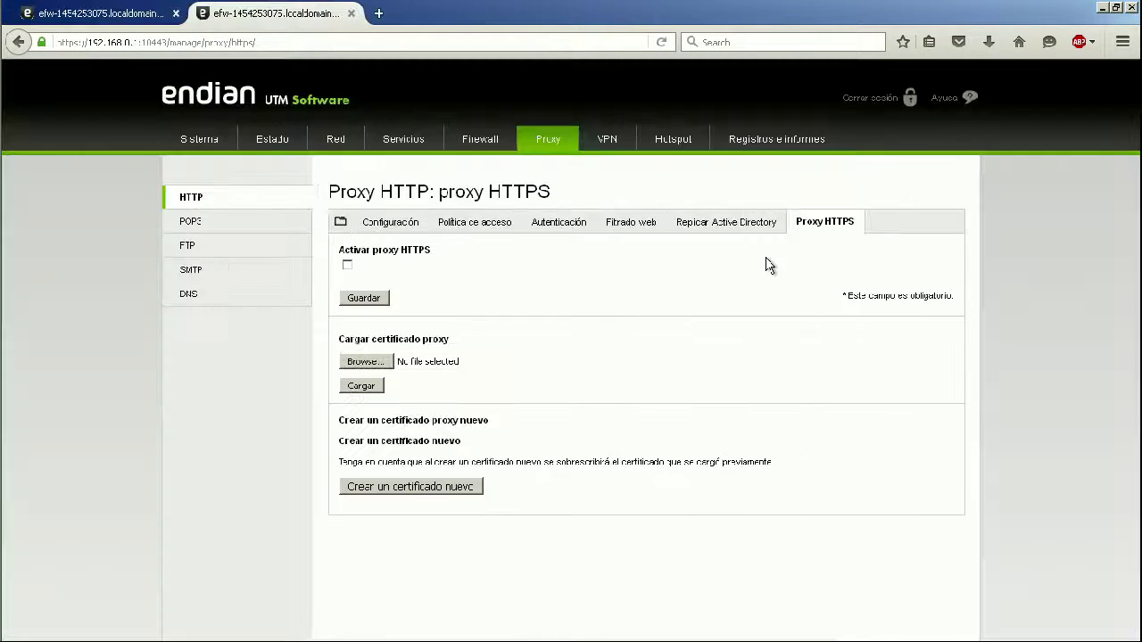
# Open Filtrado web in the UTM firewall and compare its URL filter settings with the Community version
pyautogui.click(629, 224)
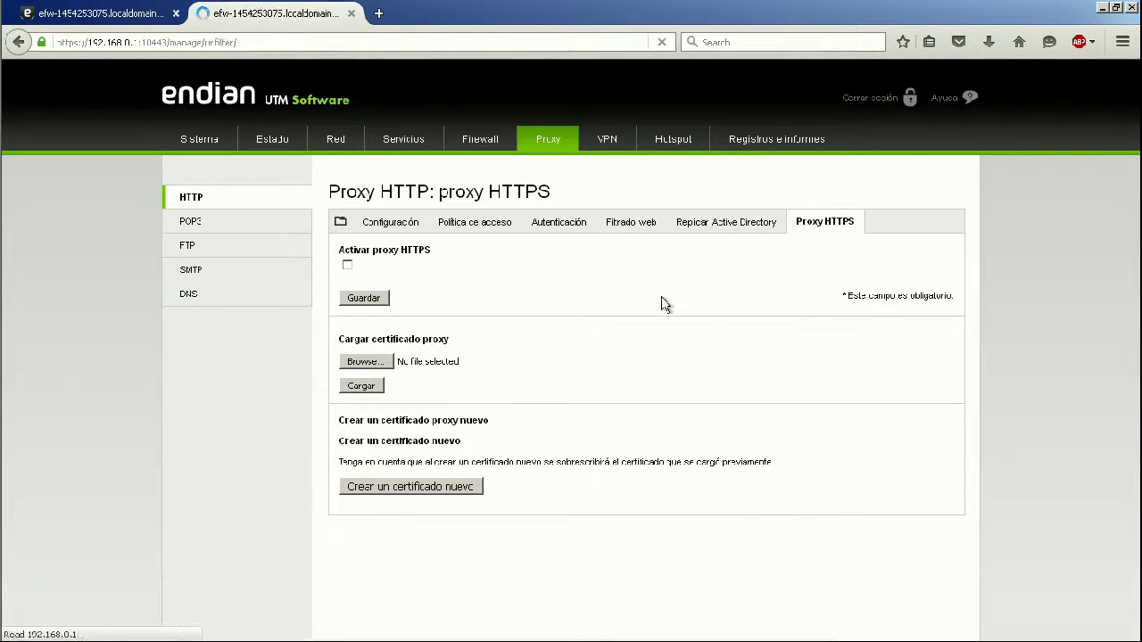
pyautogui.hotkey('alt', 'Tab')
pyautogui.hotkey('alt', 'Tab')
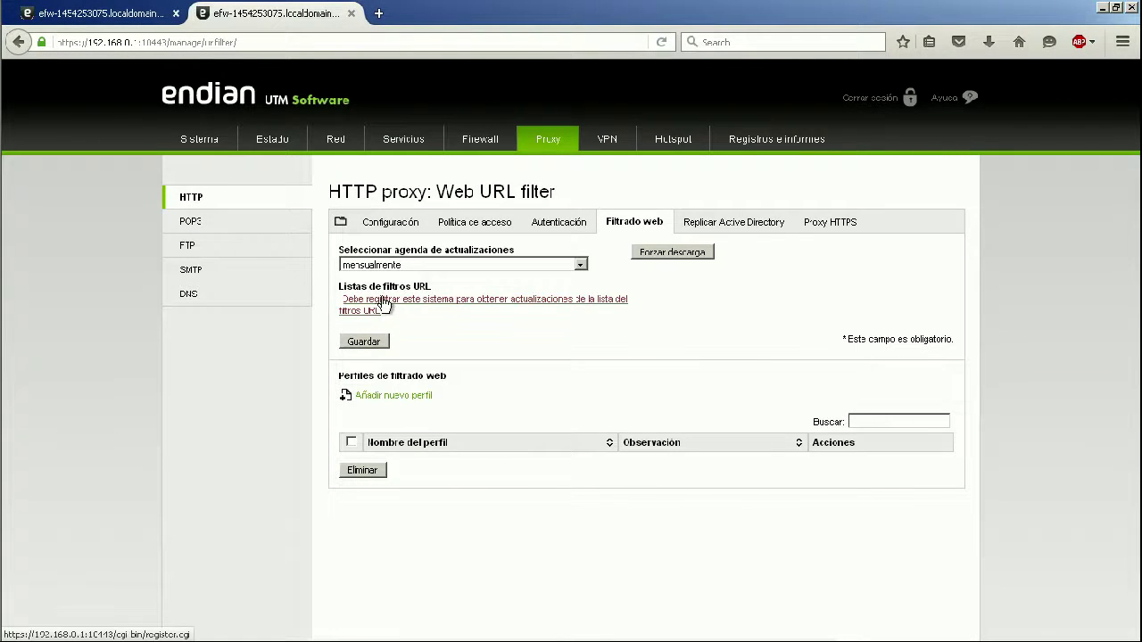
# Start a new UTM web filter profile and expand the Abortion & Contraception, Advertisements, and Adult & sexually explicit URL filter categories
pyautogui.click(397, 399)
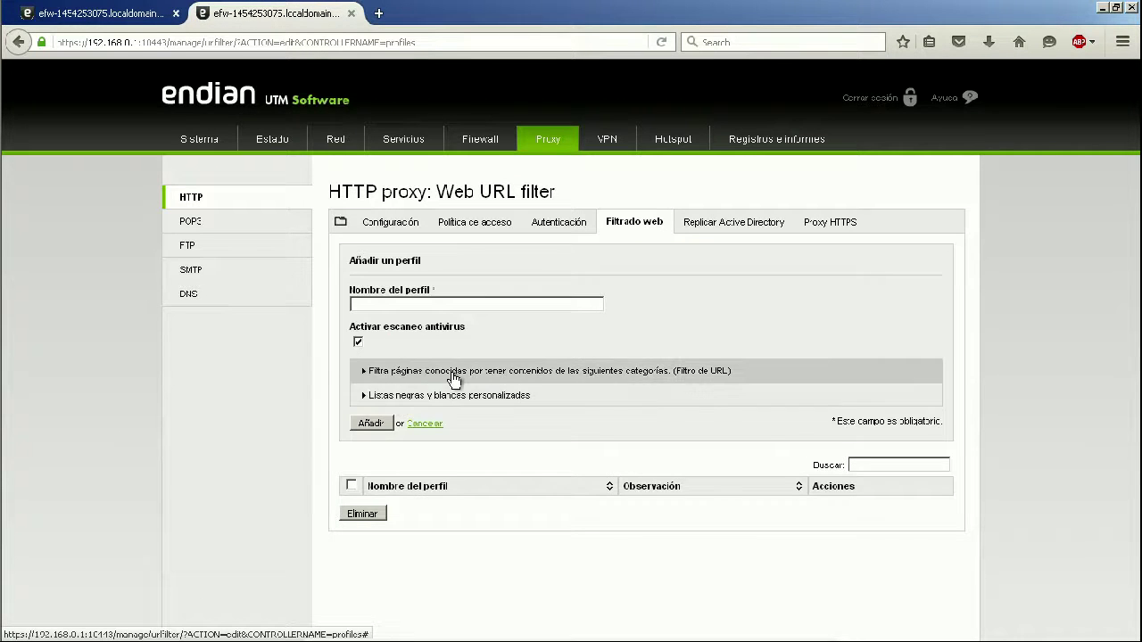
pyautogui.click(523, 375)
pyautogui.scroll(-5, 1044, 364)
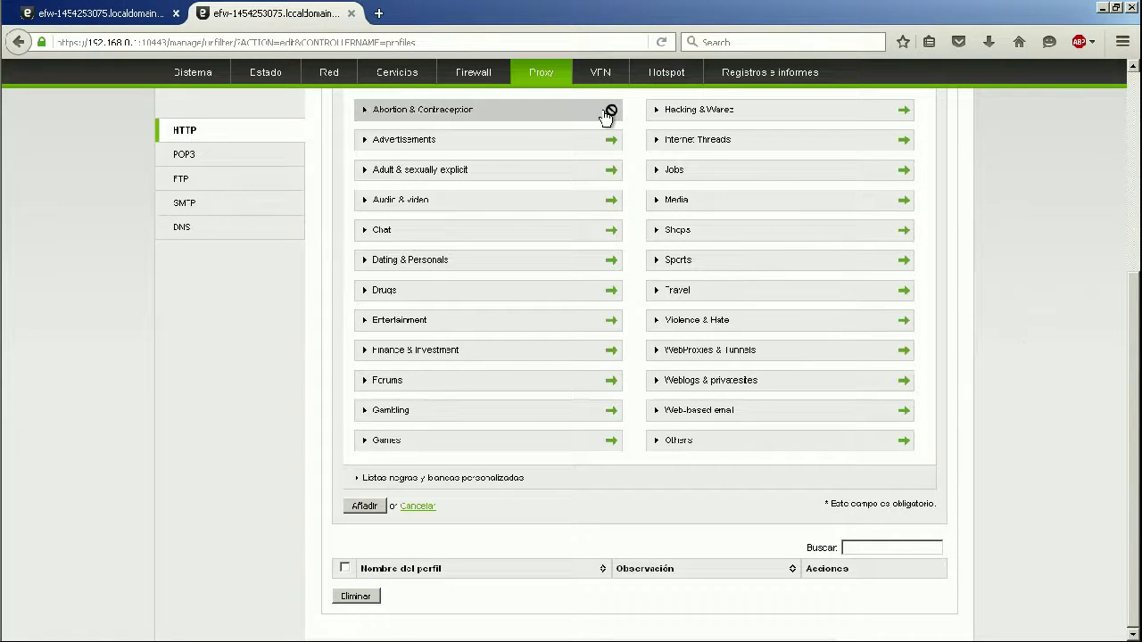
pyautogui.click(407, 110)
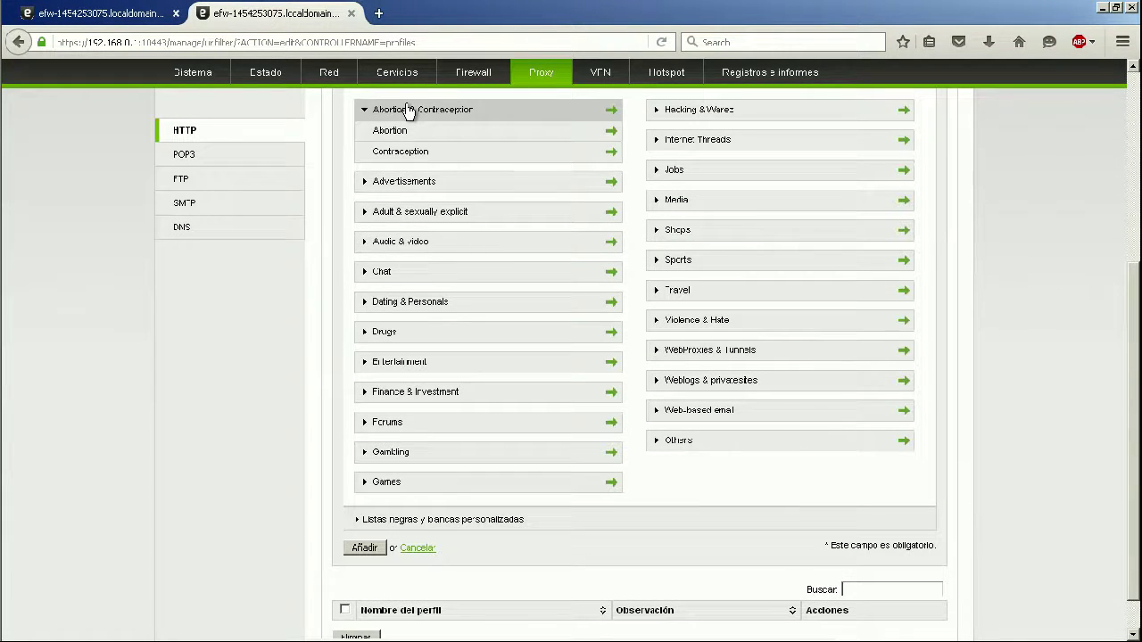
pyautogui.click(410, 188)
pyautogui.click(410, 236)
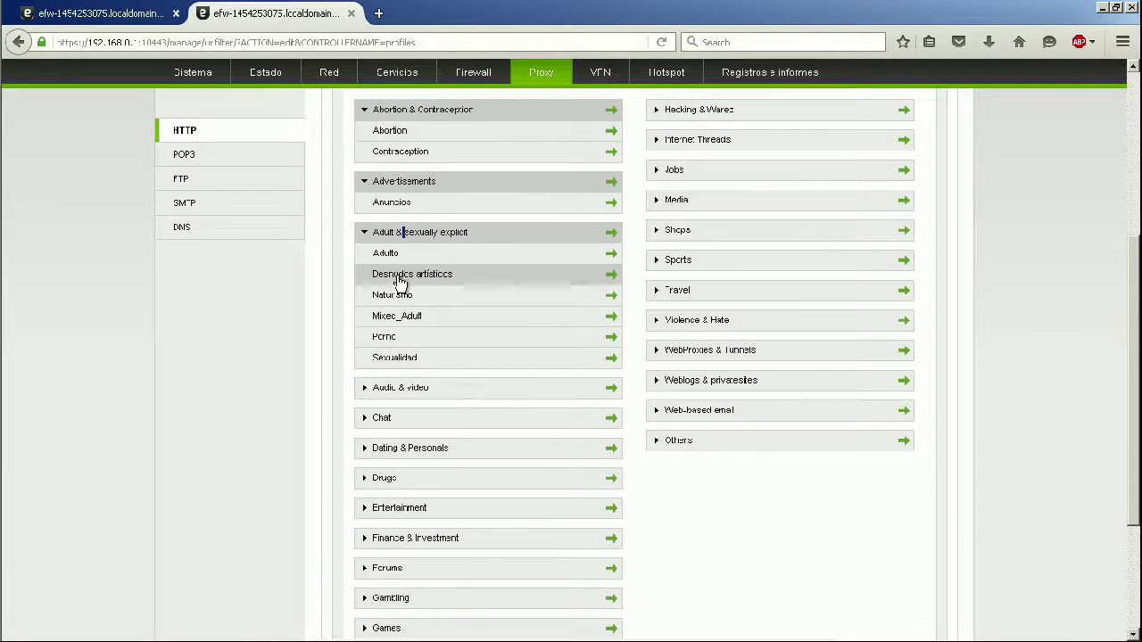
# Expand the Audio & video, Chat, Dating & Personals, Drugs and Entertainment categories of the UTM URL filter
pyautogui.click(399, 390)
pyautogui.click(408, 462)
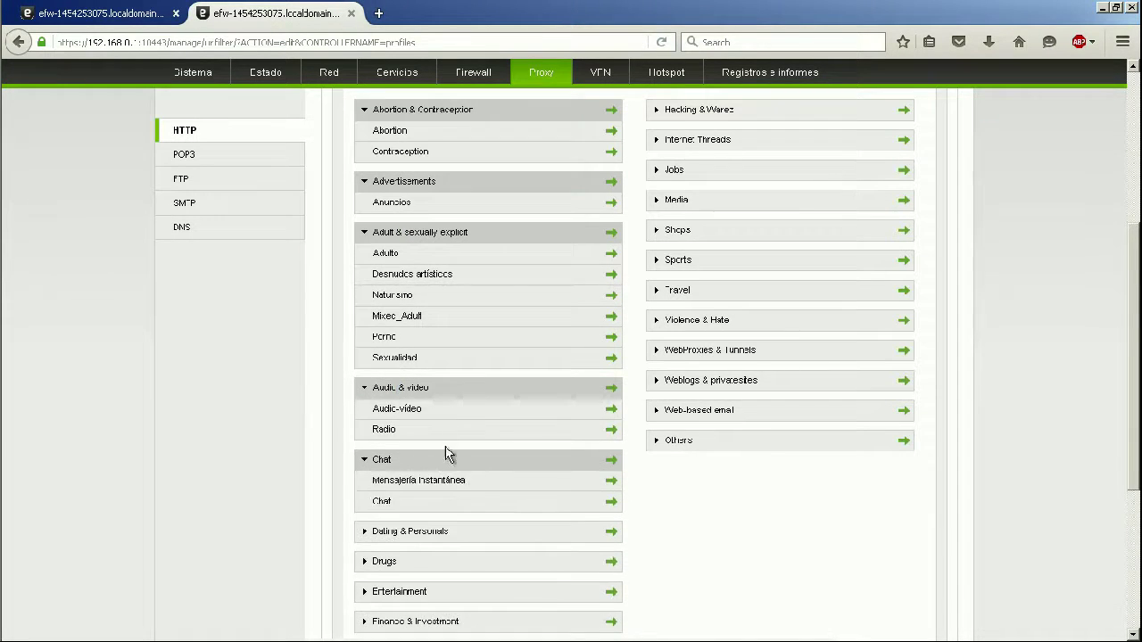
pyautogui.scroll(-5, 439, 438)
pyautogui.click(424, 266)
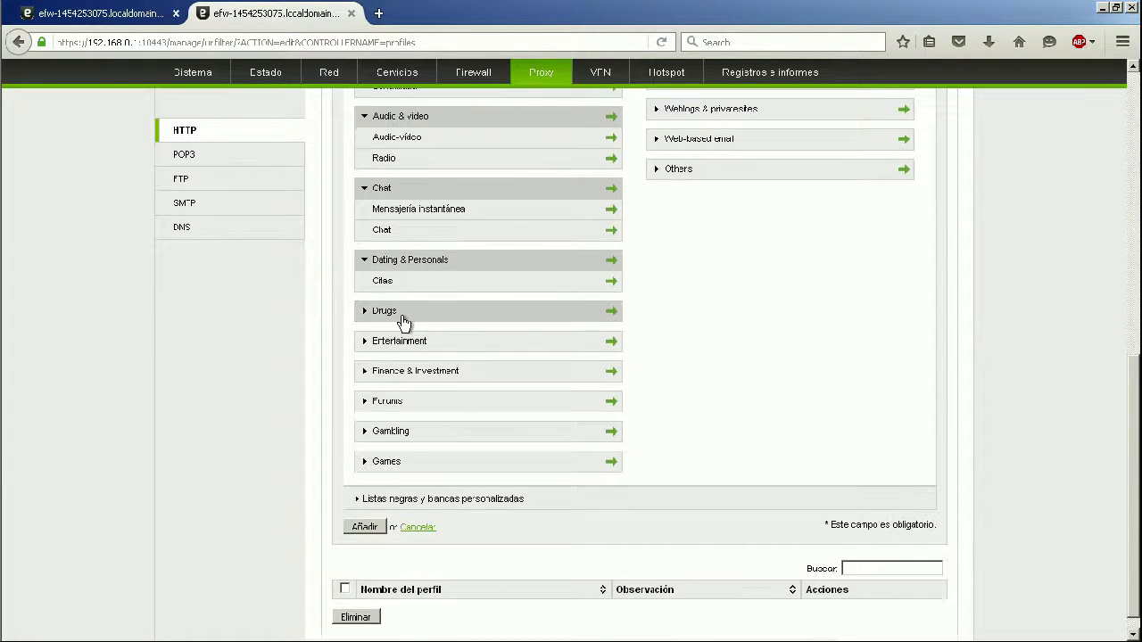
pyautogui.click(406, 312)
pyautogui.click(400, 468)
pyautogui.scroll(-3, 487, 479)
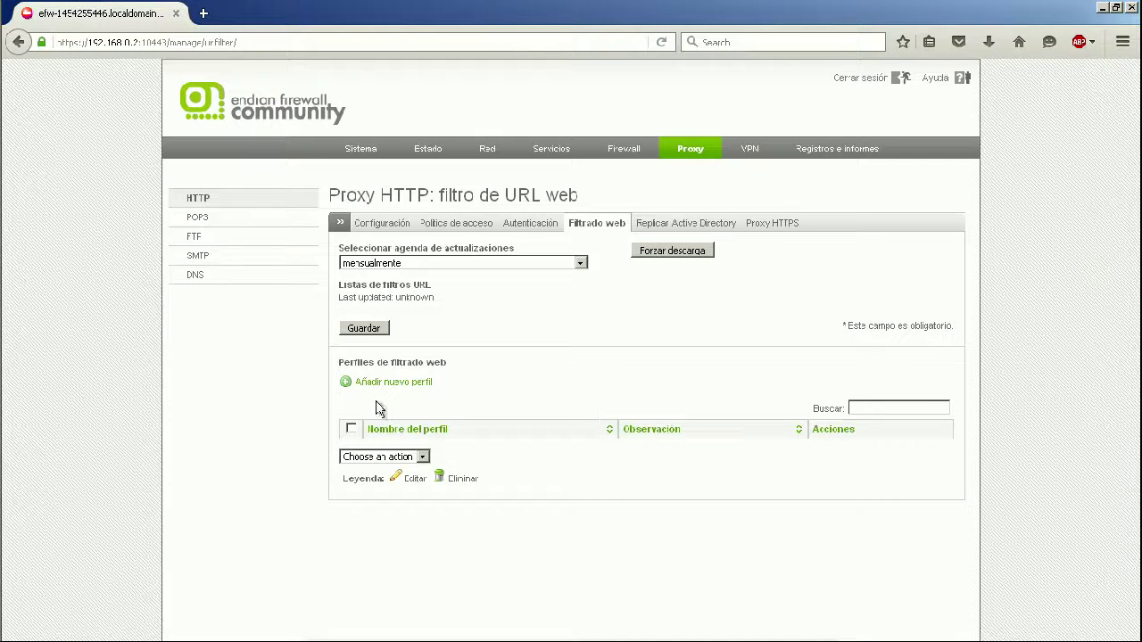
# Start a new web filter profile in Endian Firewall Community and expand its Abortion & Contraception and Entertainment URL filter categories
pyautogui.click(393, 382)
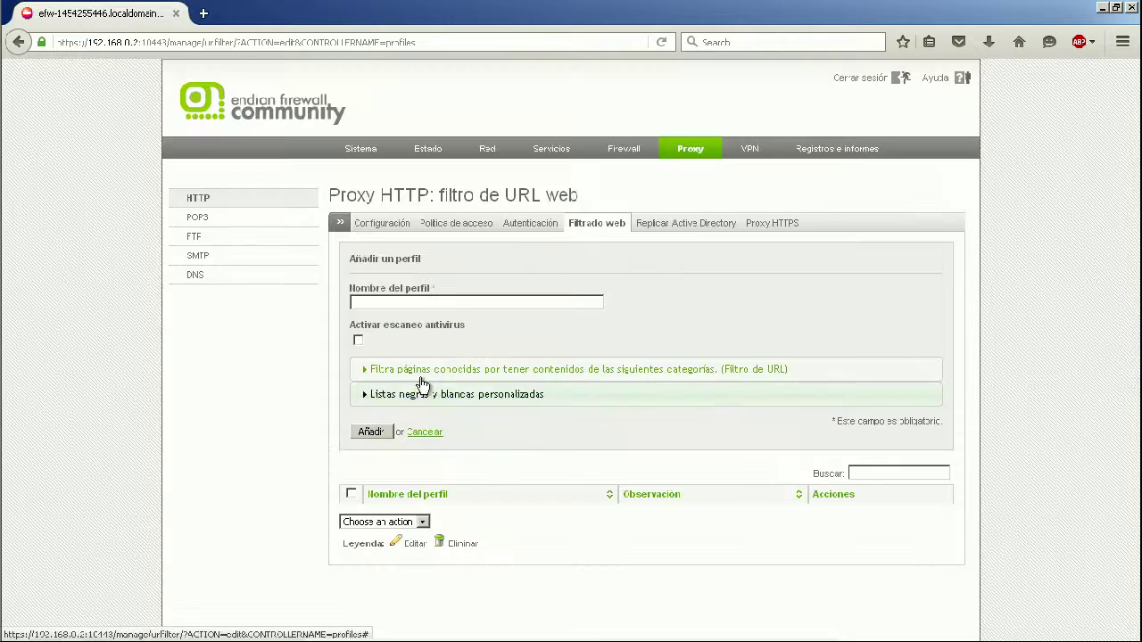
pyautogui.click(455, 368)
pyautogui.click(437, 408)
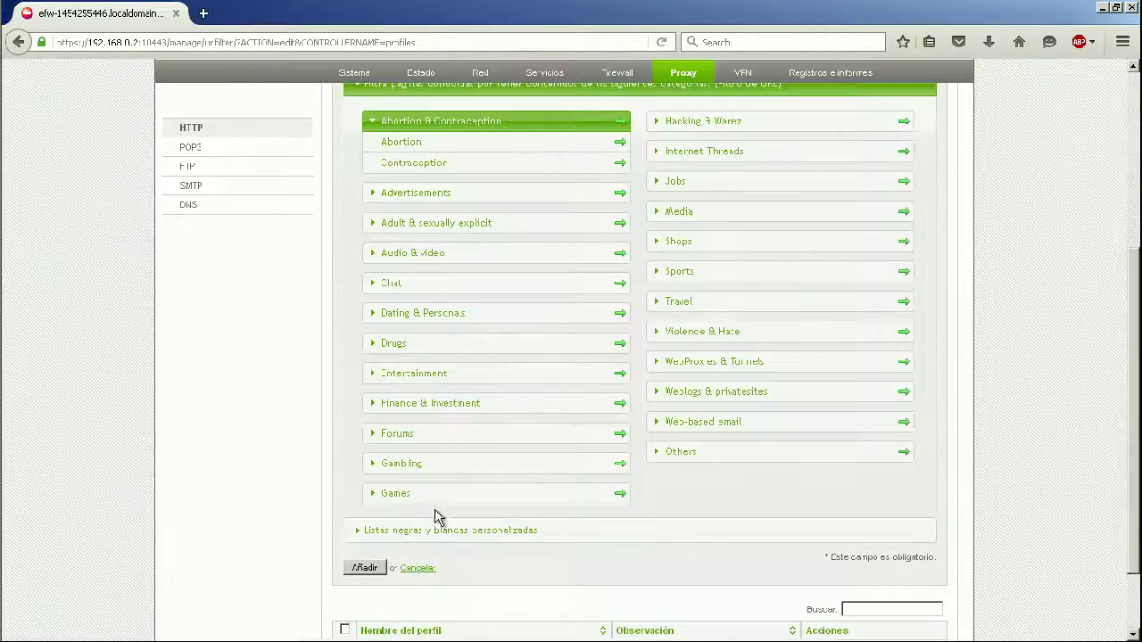
pyautogui.click(427, 375)
pyautogui.scroll(-4, 237, 439)
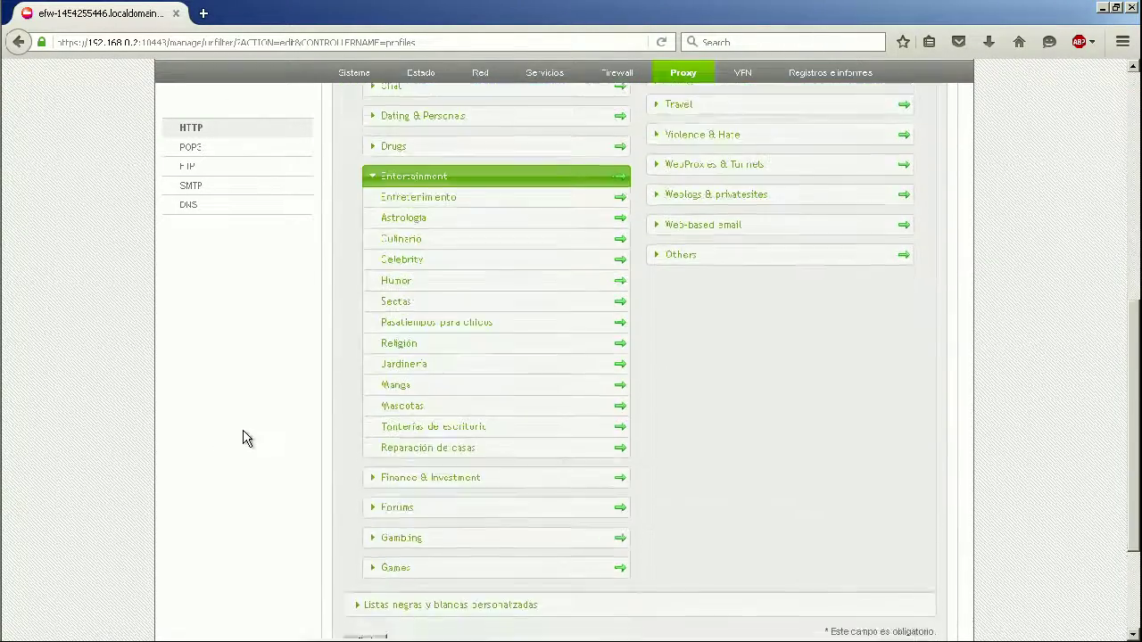
pyautogui.scroll(1, 633, 303)
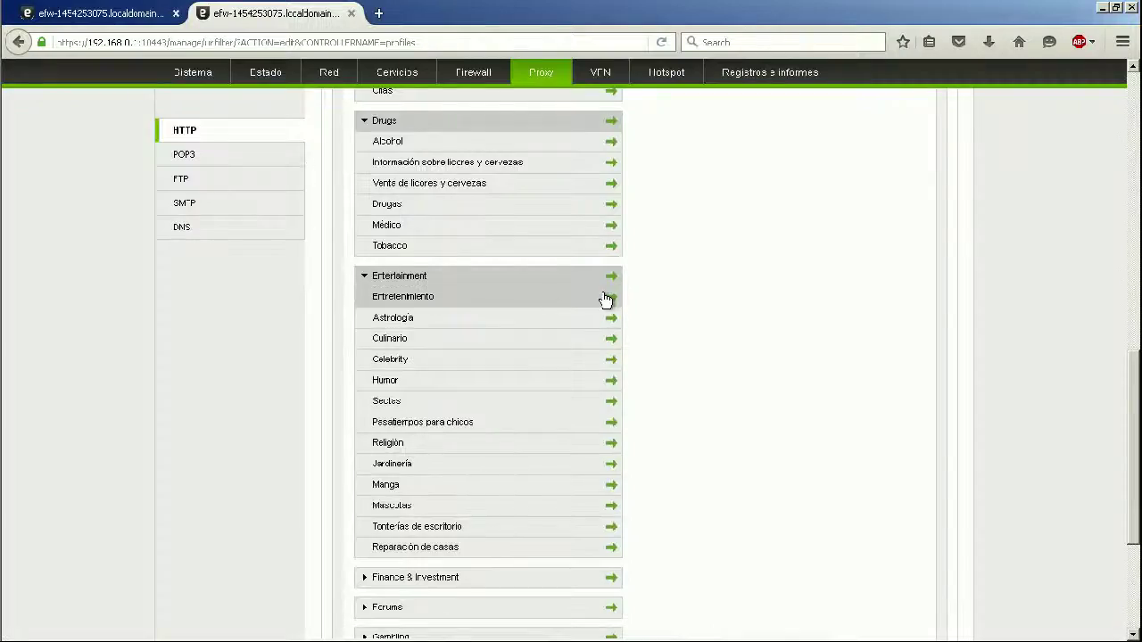
# Show the custom black and white lists in the UTM web filter profile
pyautogui.scroll(-5, 455, 465)
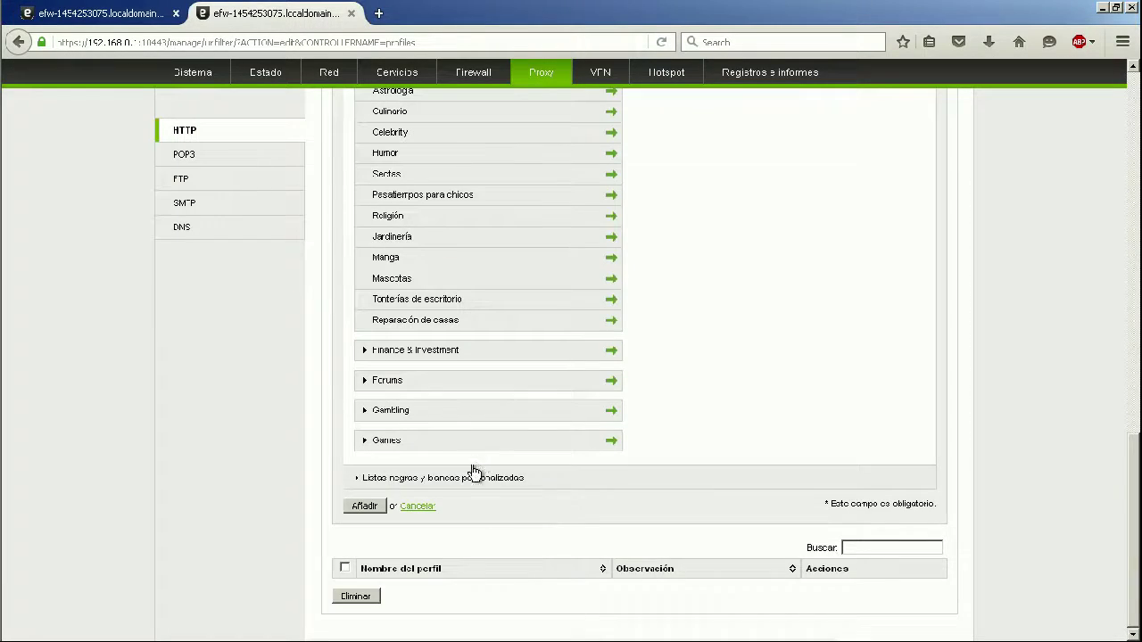
pyautogui.click(473, 473)
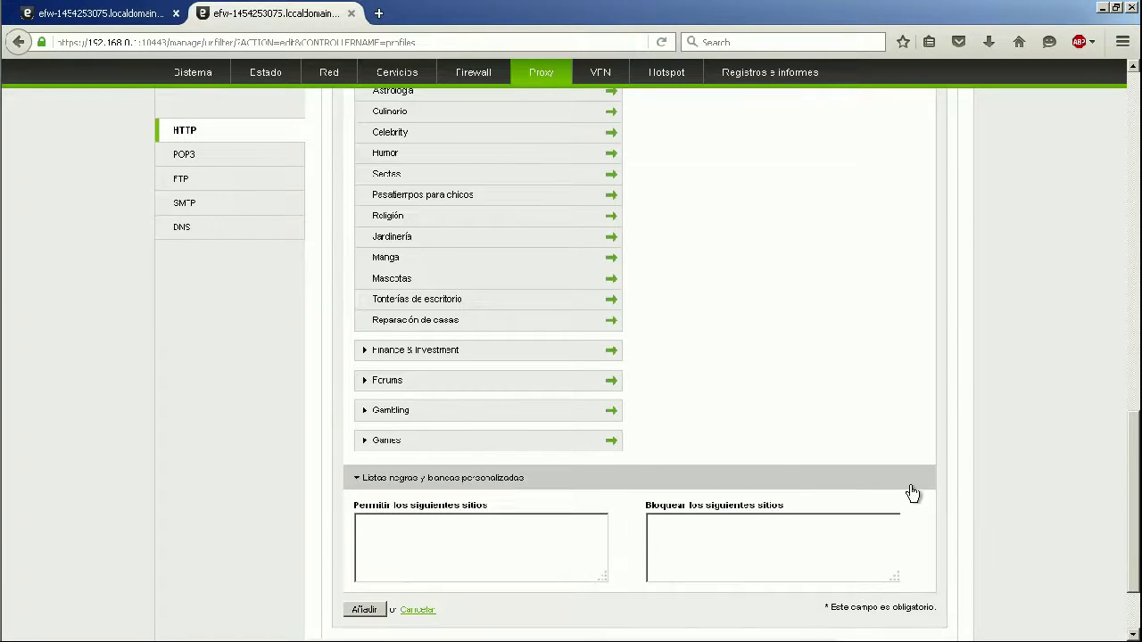
pyautogui.scroll(5, 872, 438)
pyautogui.scroll(6, 864, 432)
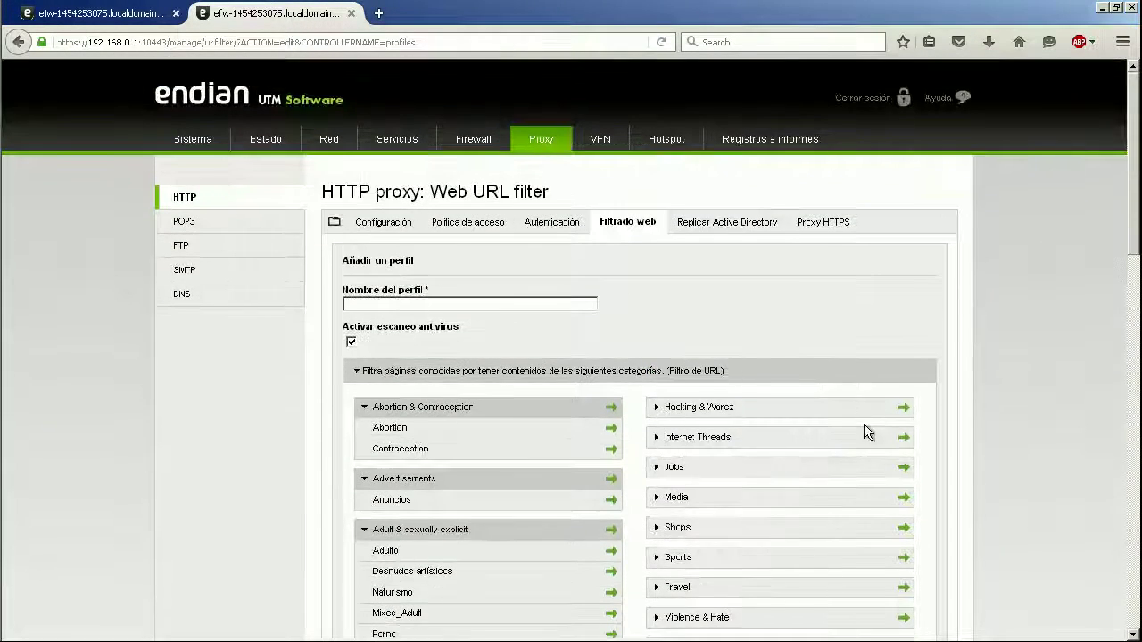
# Open the HTTP proxy's Autenticación settings and compare the authentication methods offered by both firewalls
pyautogui.click(546, 225)
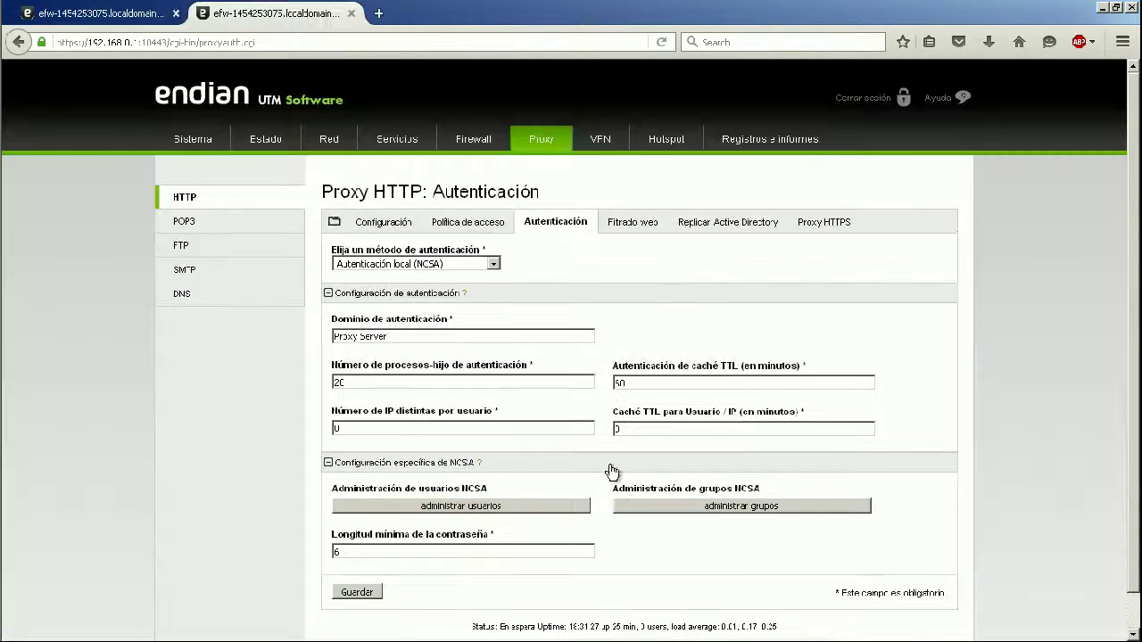
pyautogui.click(449, 262)
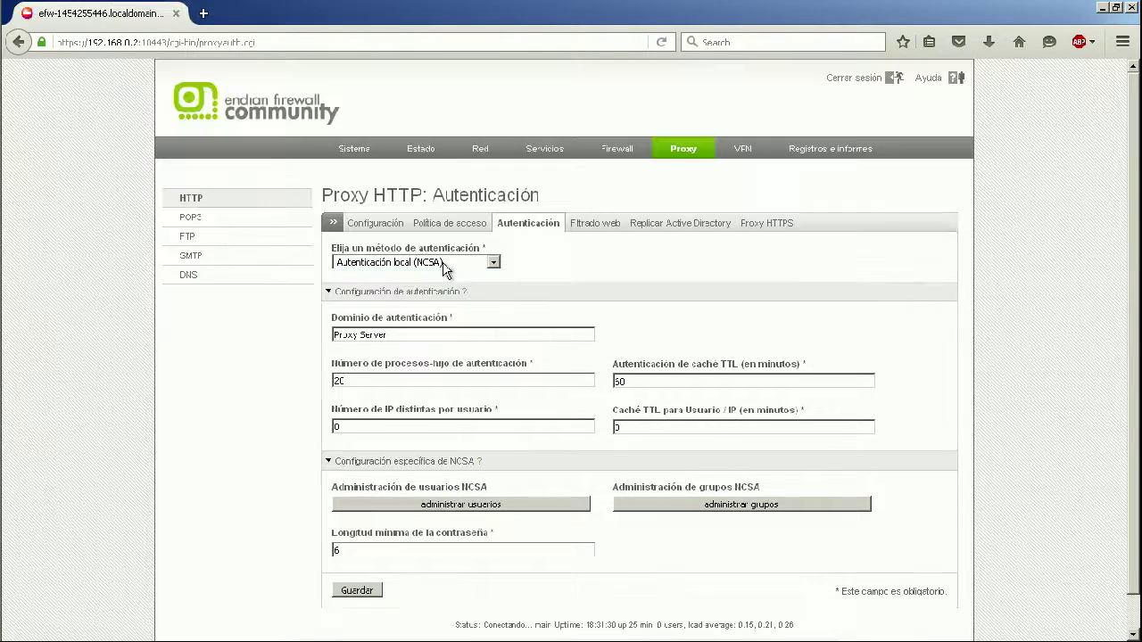
pyautogui.click(444, 264)
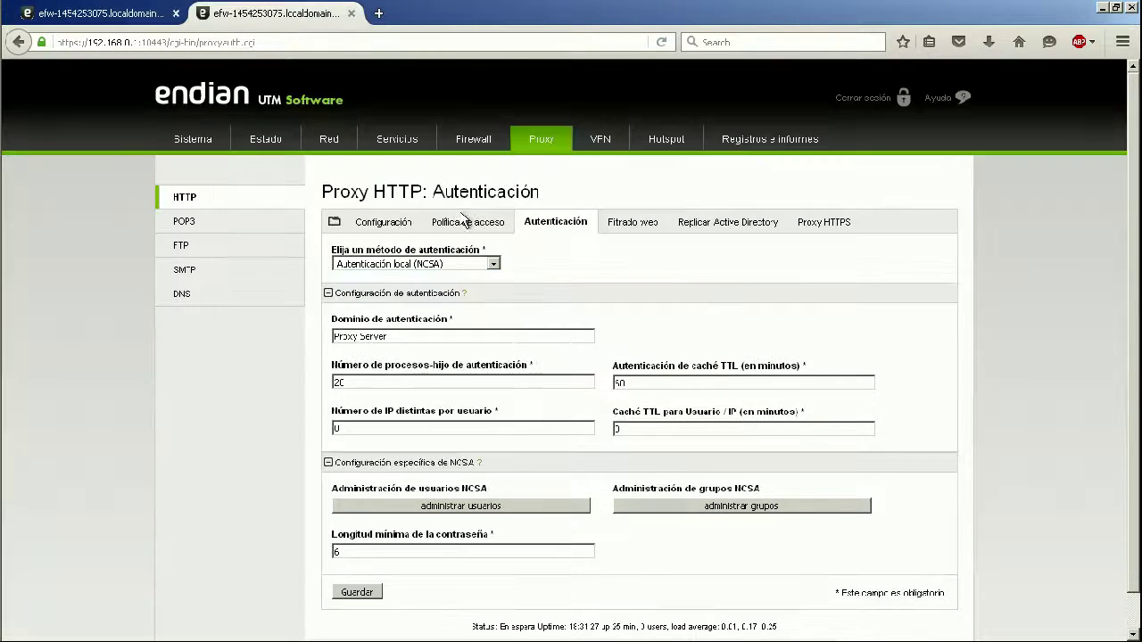
# Open Política de acceso in both firewalls and examine the new access policy form in the UTM version
pyautogui.click(446, 223)
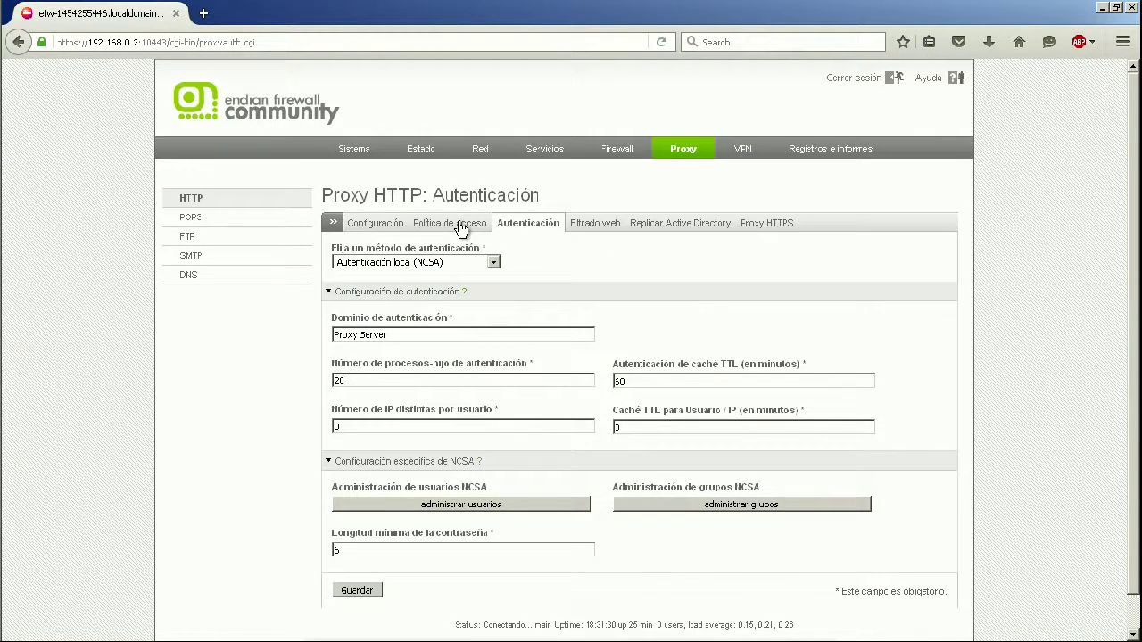
pyautogui.click(460, 228)
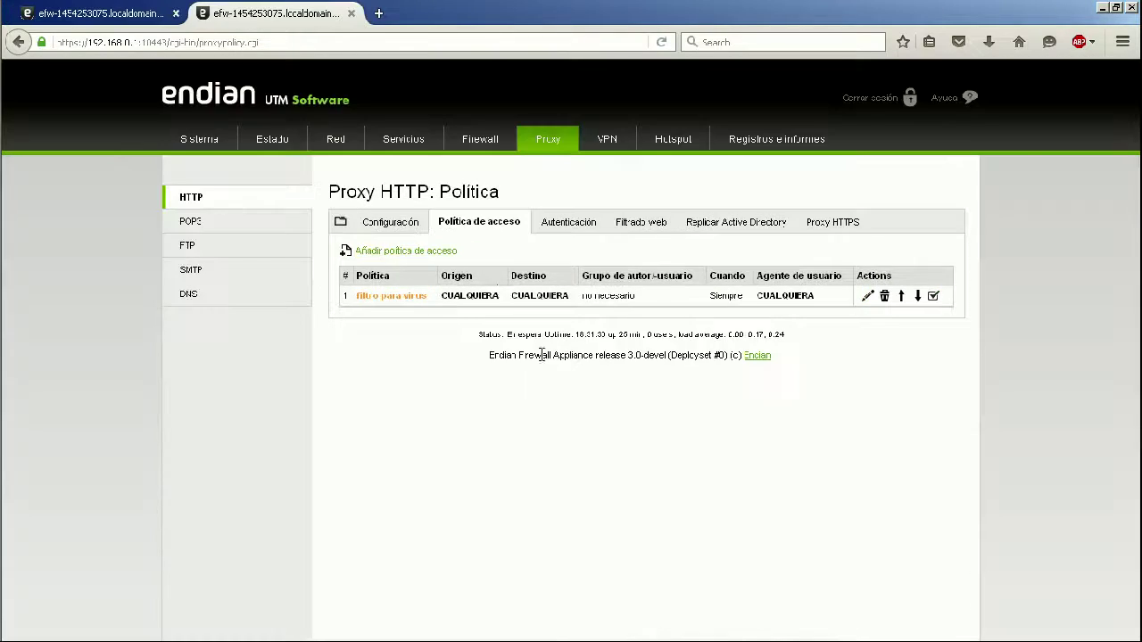
pyautogui.click(447, 252)
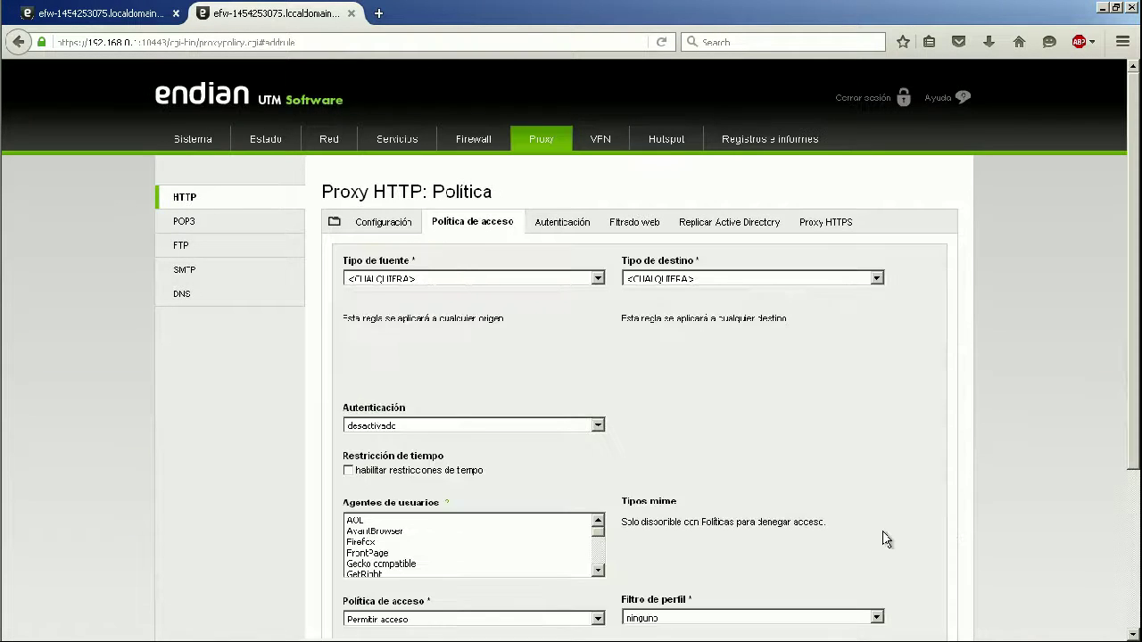
pyautogui.scroll(-4, 771, 474)
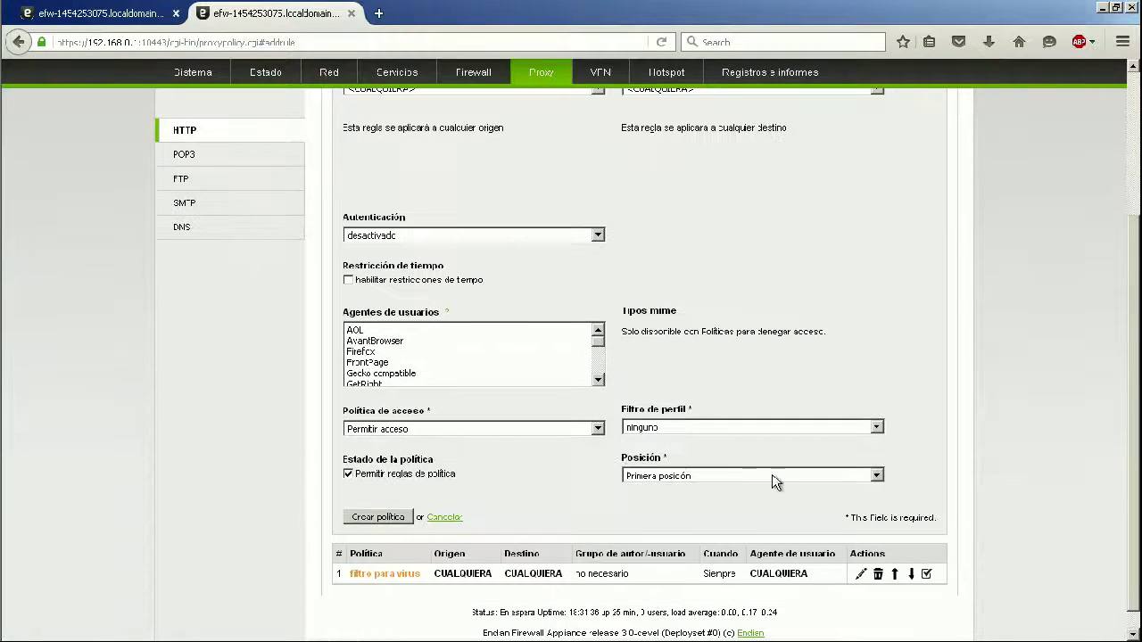
# Set the new access policy's authentication to "en base al usuario" and enable time restrictions
pyautogui.click(482, 236)
pyautogui.click(453, 259)
pyautogui.click(348, 331)
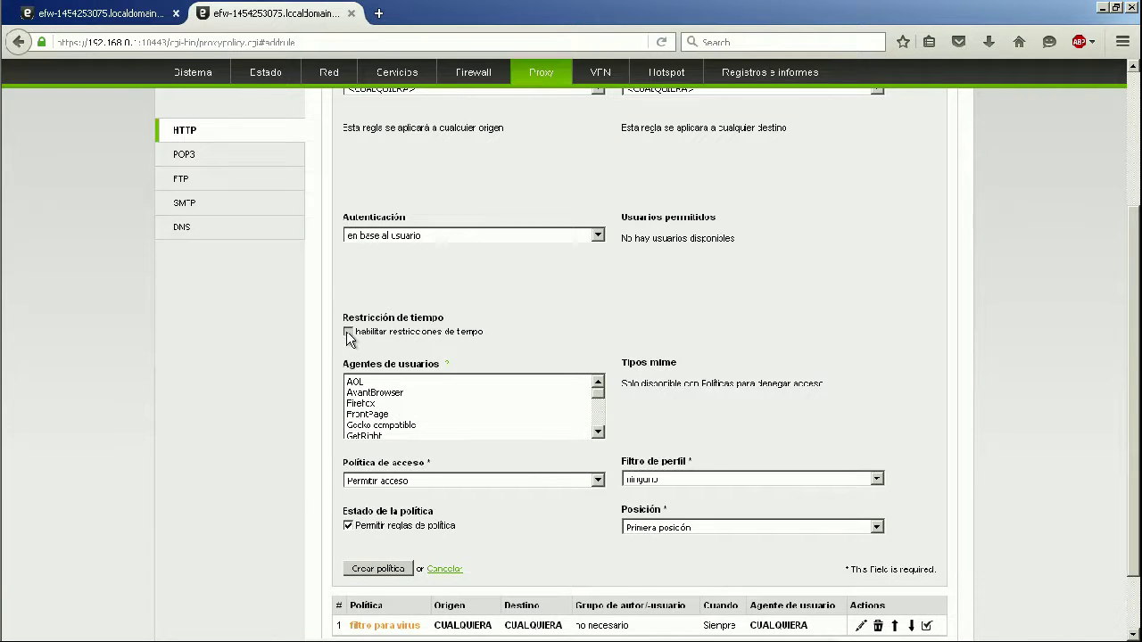
# Compare the new access policy form in both firewalls, including user agents, and return to the HTTP proxy's Configuración page in each
pyautogui.scroll(-5, 395, 525)
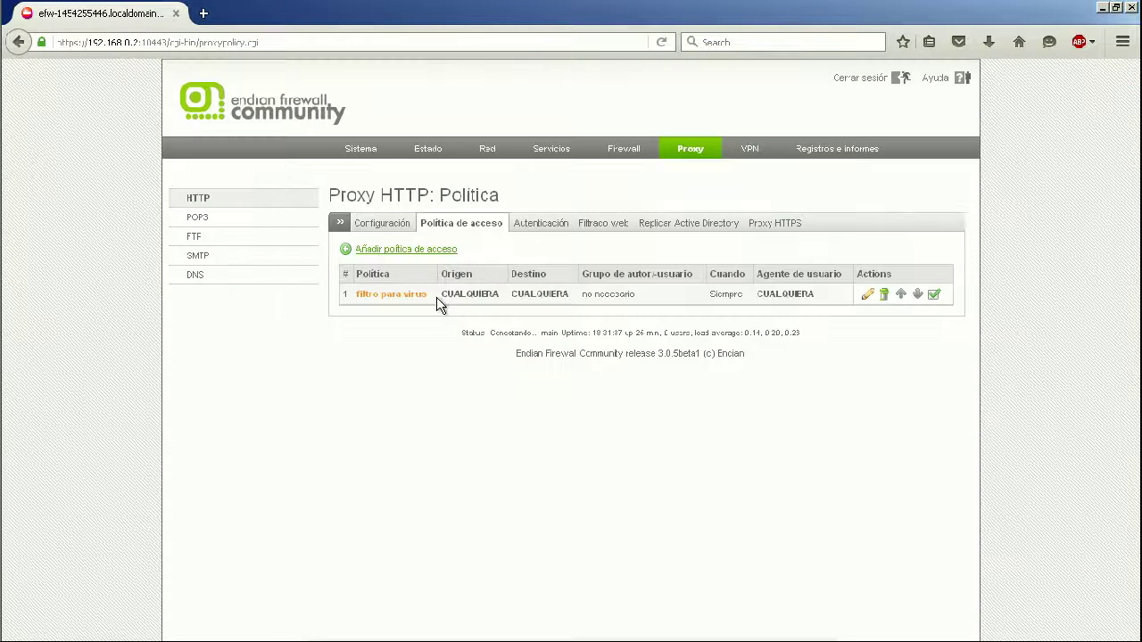
pyautogui.click(434, 258)
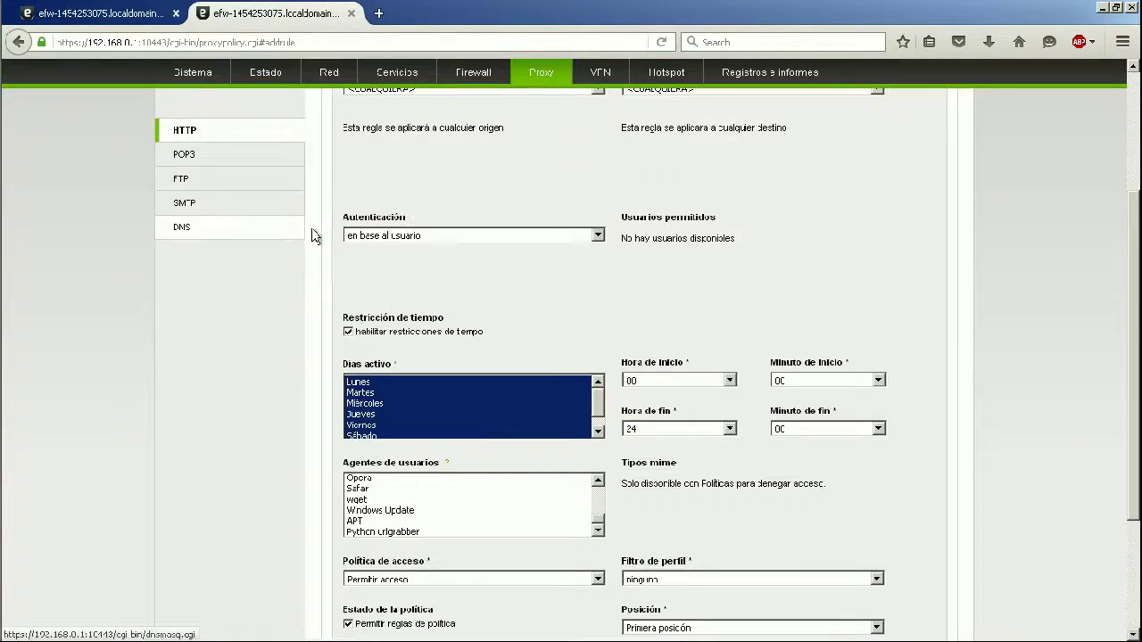
pyautogui.scroll(3, 312, 235)
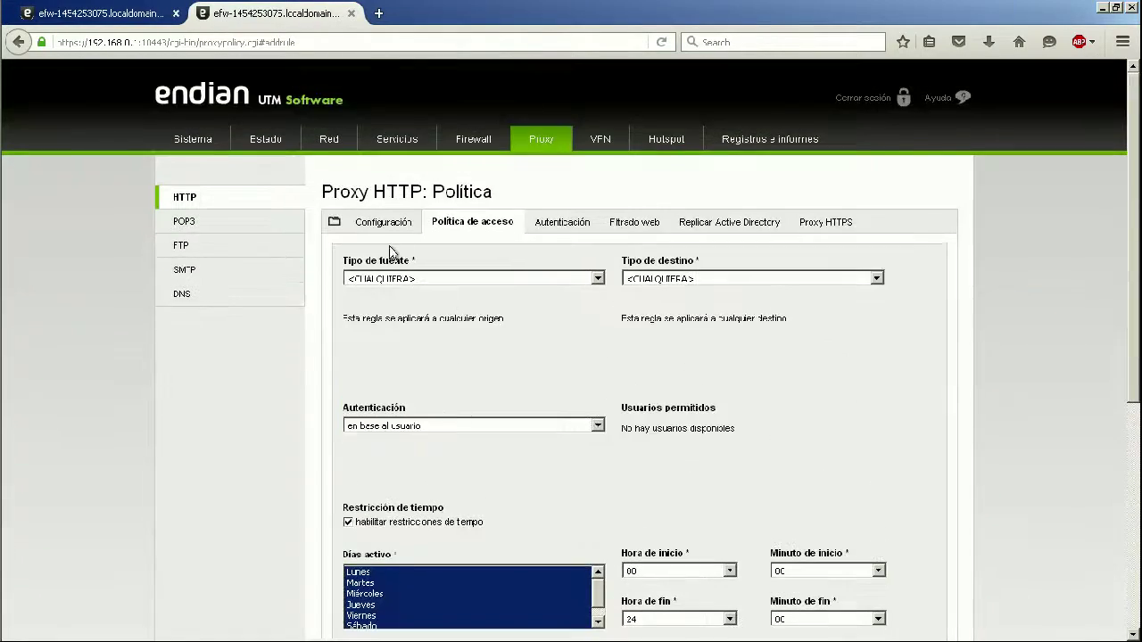
pyautogui.click(372, 224)
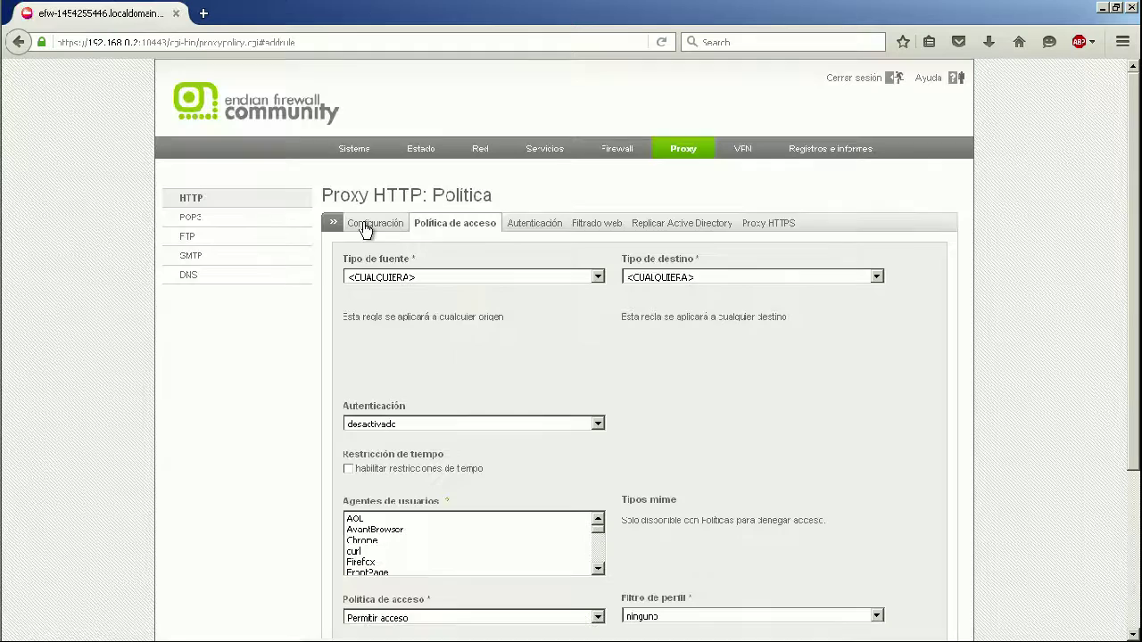
pyautogui.click(366, 224)
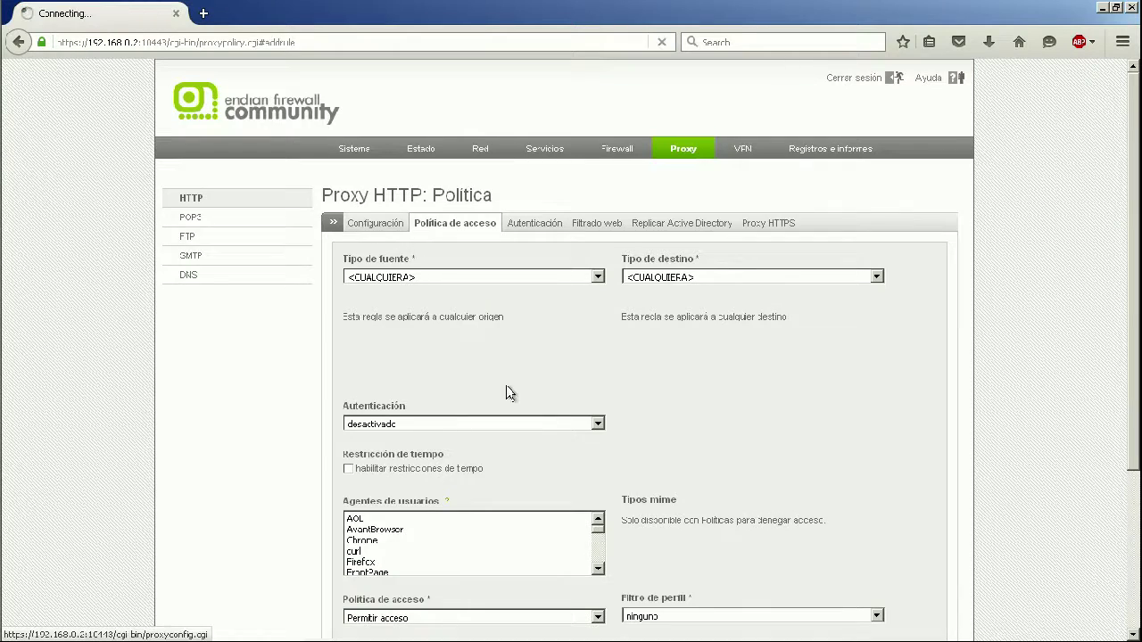
# Show the POP3 proxy's general configuration in both firewalls, followed by the FTP virus scanner settings in each
pyautogui.click(207, 217)
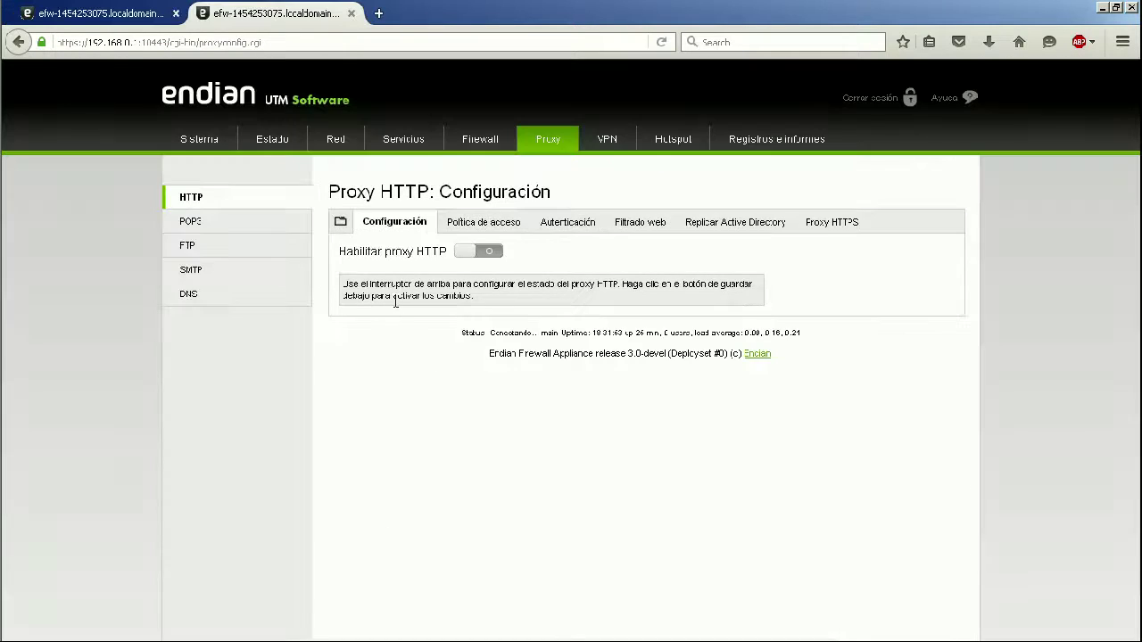
pyautogui.click(255, 230)
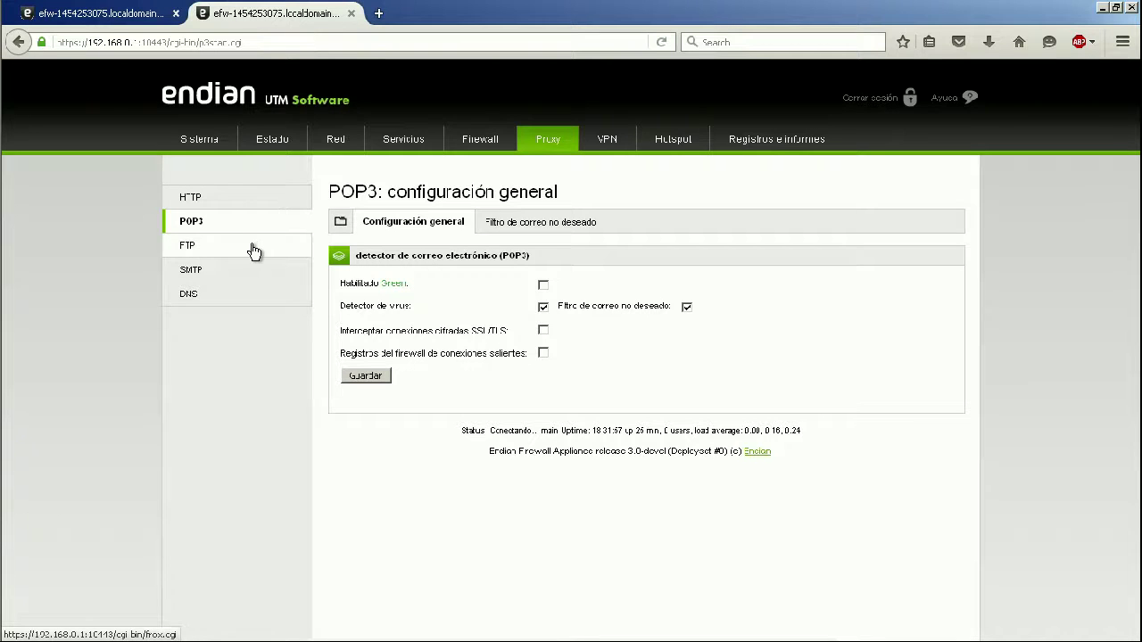
pyautogui.click(254, 253)
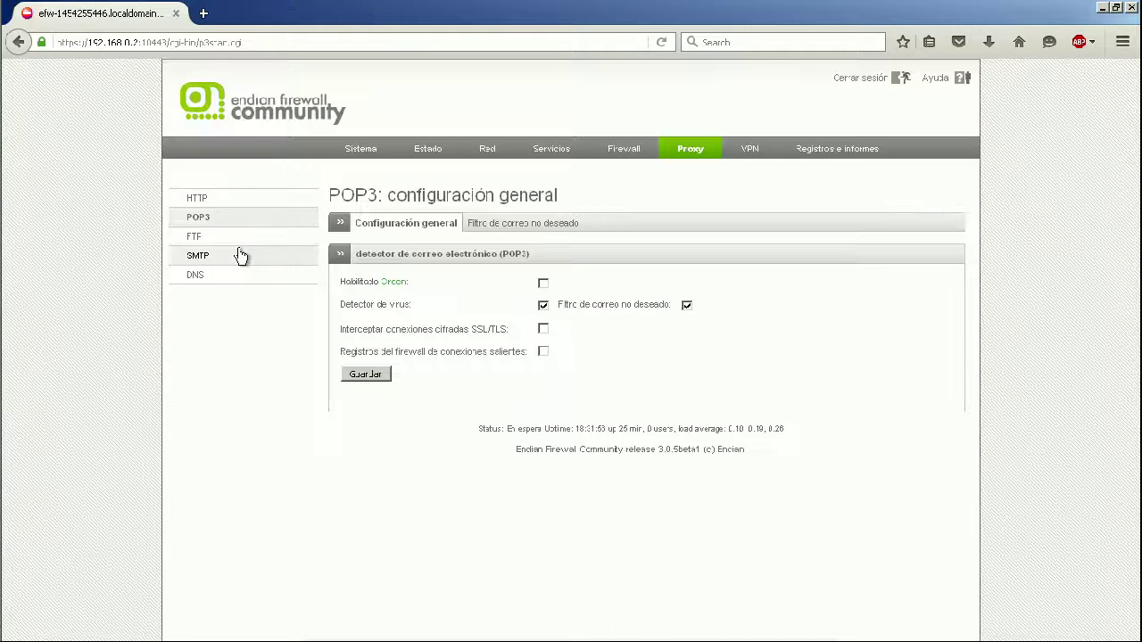
pyautogui.click(243, 249)
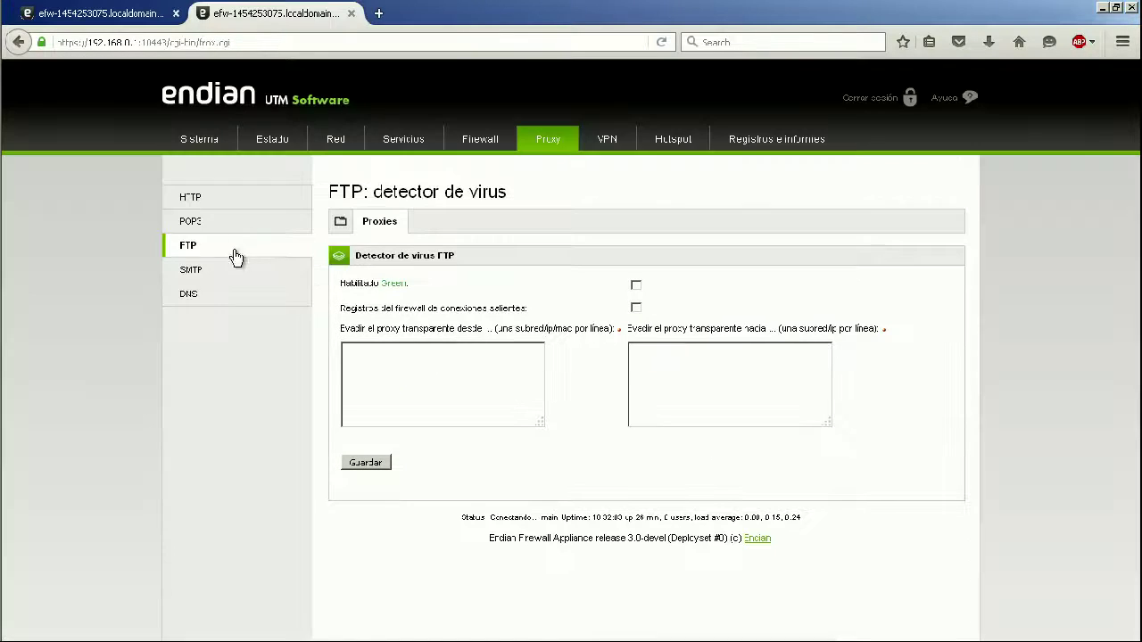
# Open the SMTP proxy configuration in both firewalls and compare the available sections
pyautogui.click(228, 272)
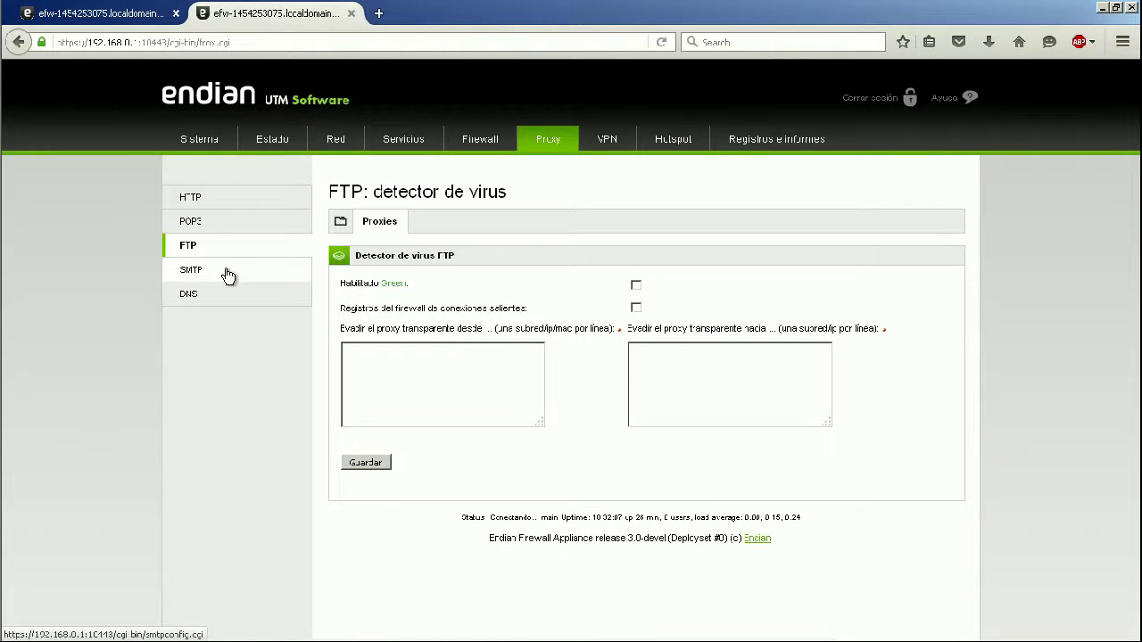
pyautogui.hotkey('alt', 'Tab')
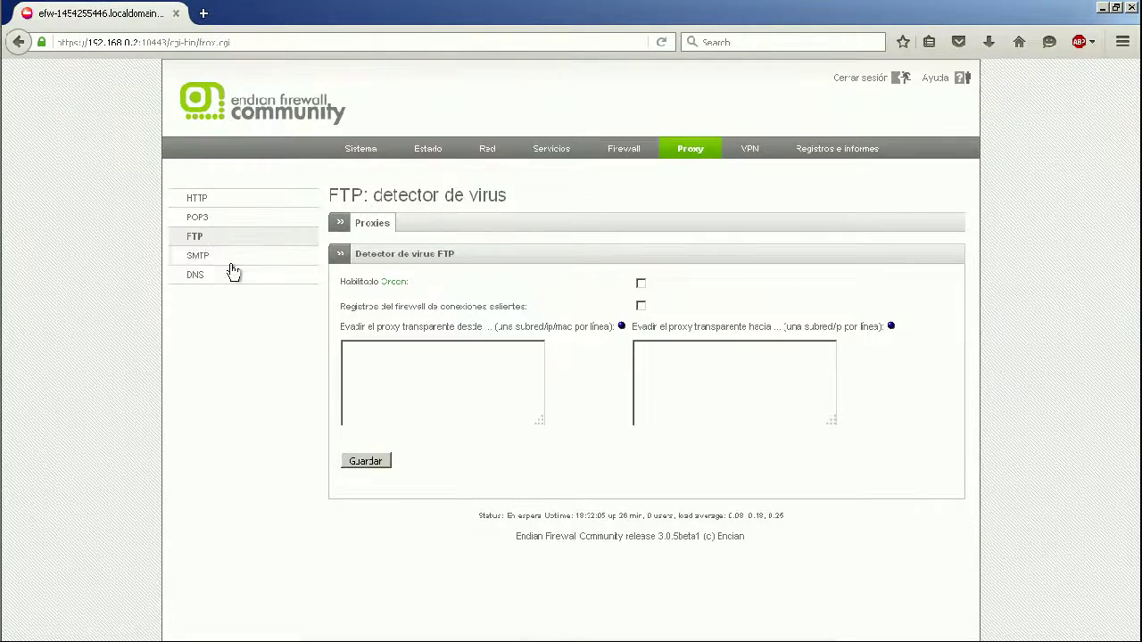
pyautogui.click(230, 271)
pyautogui.hotkey('alt', 'Tab')
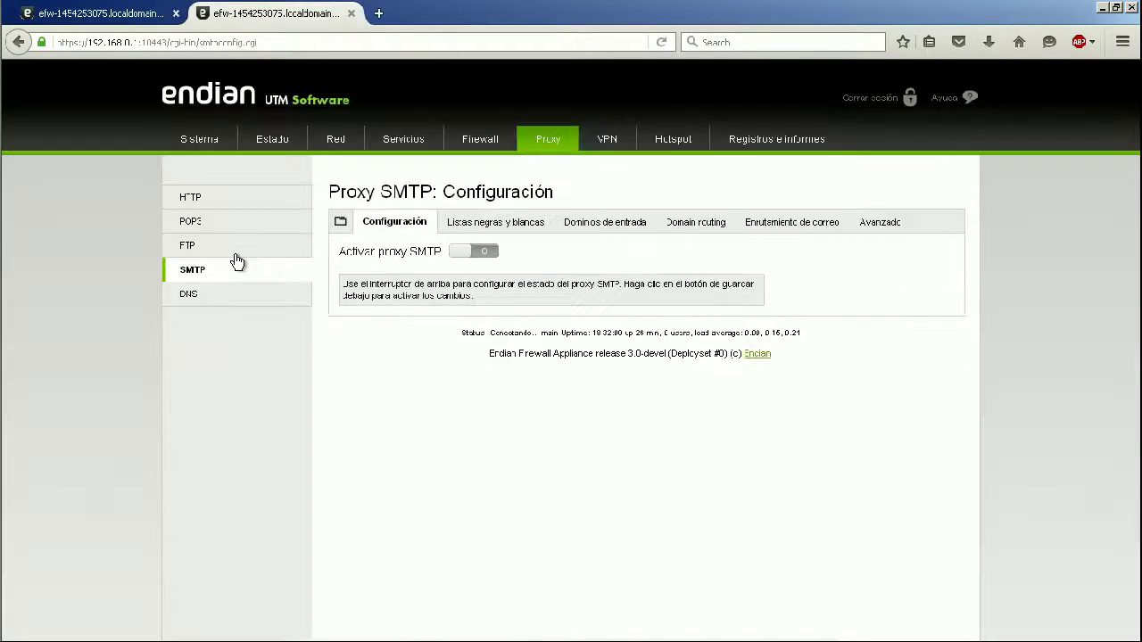
pyautogui.hotkey('alt', 'Tab')
pyautogui.hotkey('alt', 'Tab')
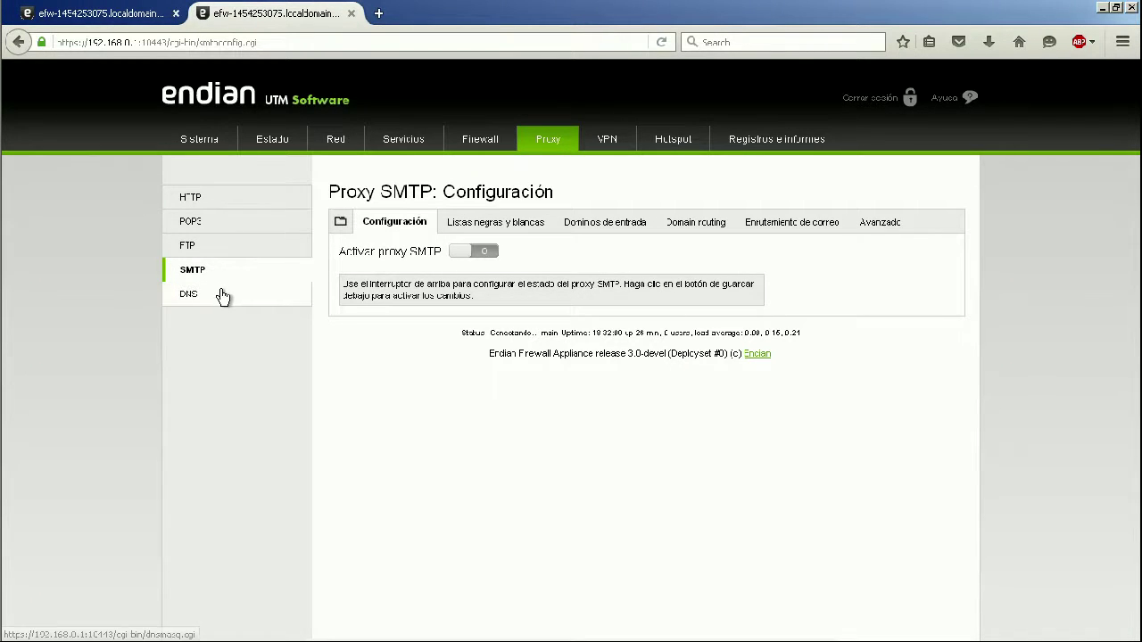
# Open the DNS proxy settings in both firewalls and compare them
pyautogui.click(224, 294)
pyautogui.hotkey('alt', 'Tab')
pyautogui.click(265, 276)
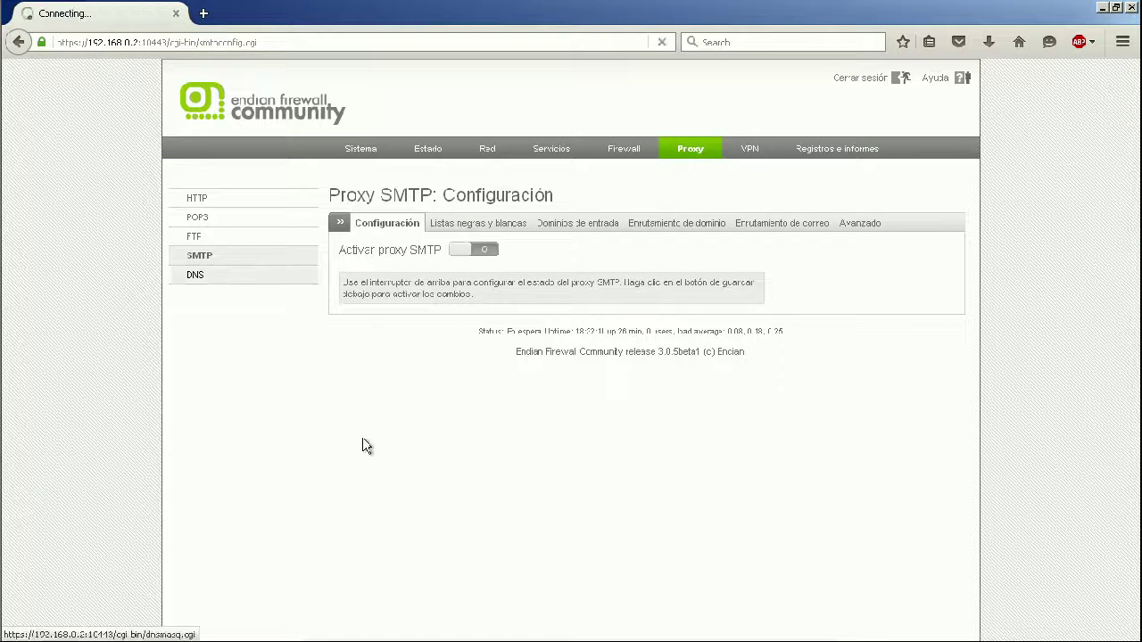
pyautogui.hotkey('alt', 'Tab')
pyautogui.hotkey('alt', 'Tab')
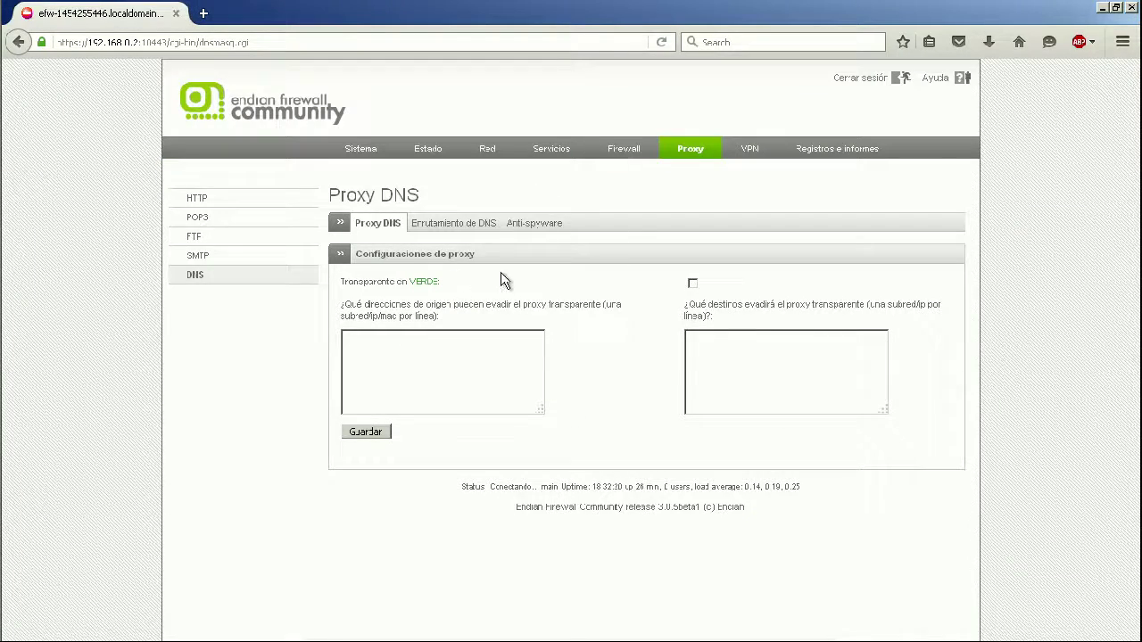
pyautogui.hotkey('alt', 'Tab')
pyautogui.hotkey('alt', 'Tab')
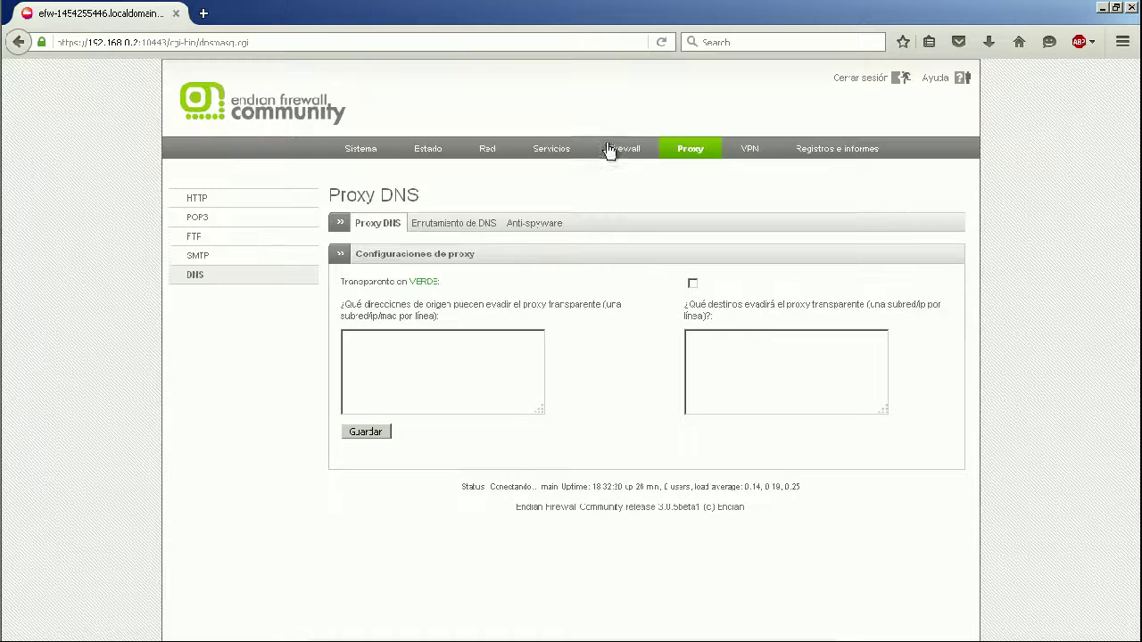
# Open the VPN section in both firewalls and close the UTM's leftover traffic monitoring tab
pyautogui.click(694, 149)
pyautogui.hotkey('alt', 'Tab')
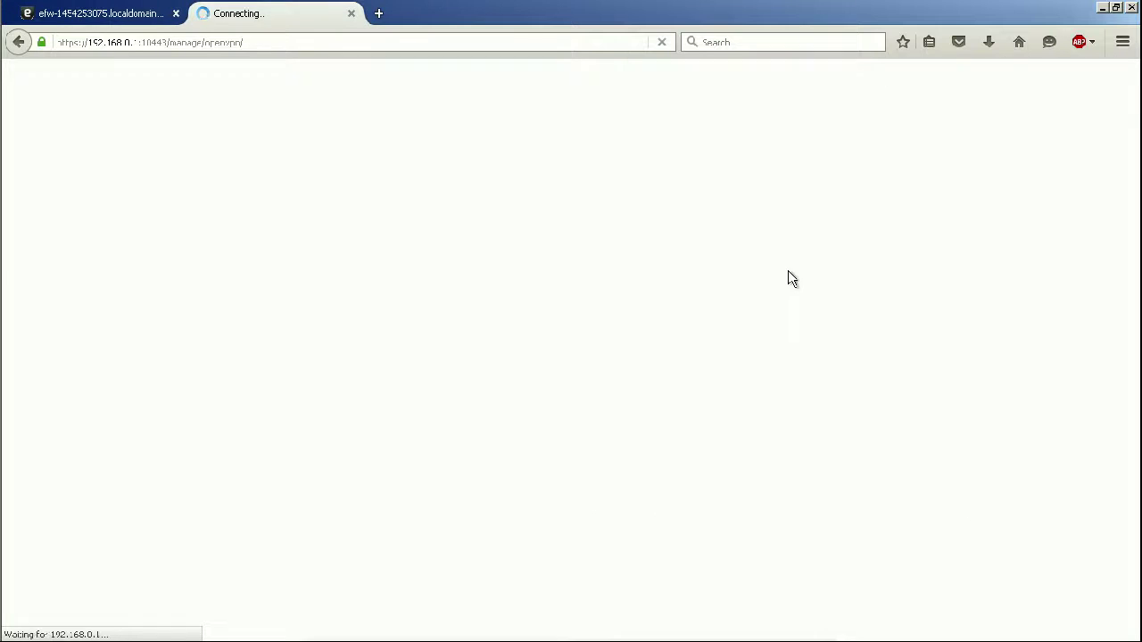
pyautogui.click(116, 21)
pyautogui.click(242, 17)
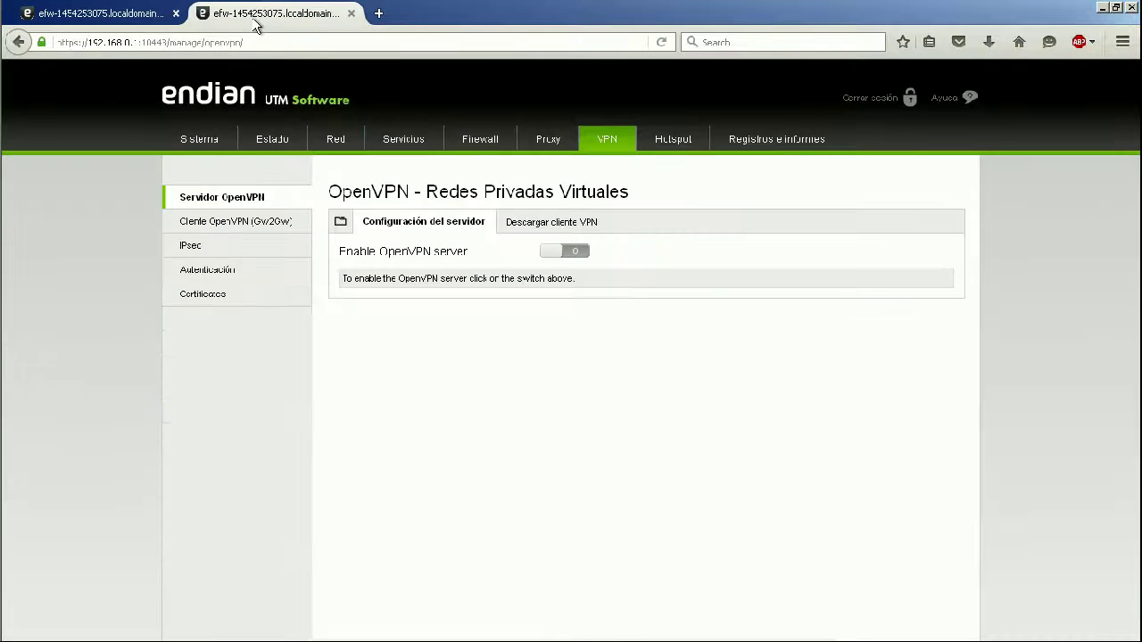
pyautogui.click(80, 20)
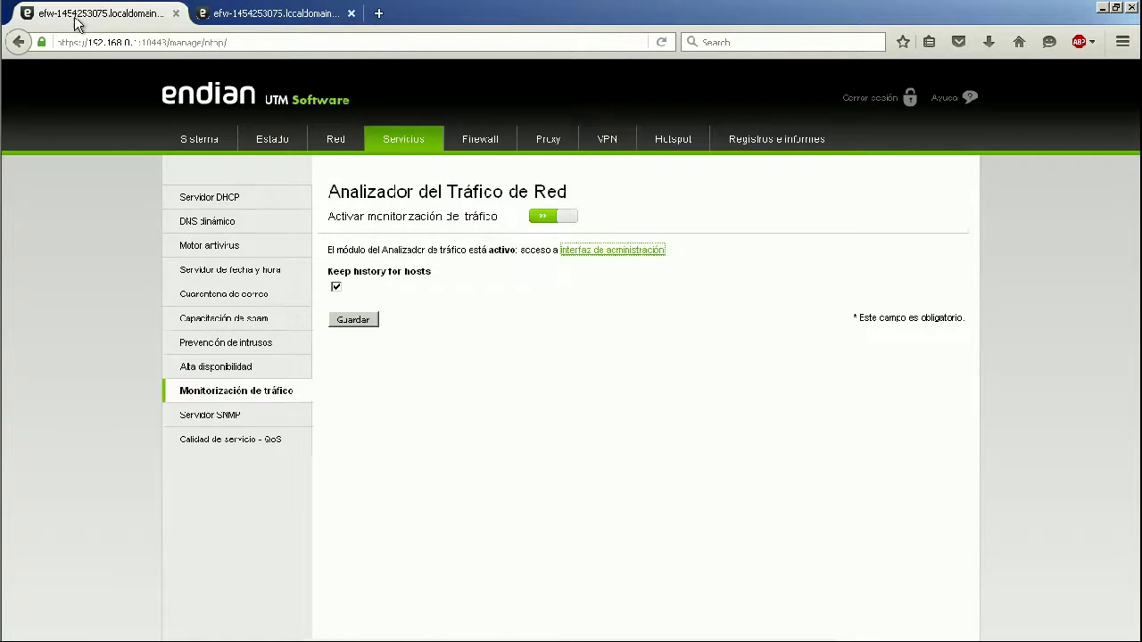
pyautogui.click(176, 14)
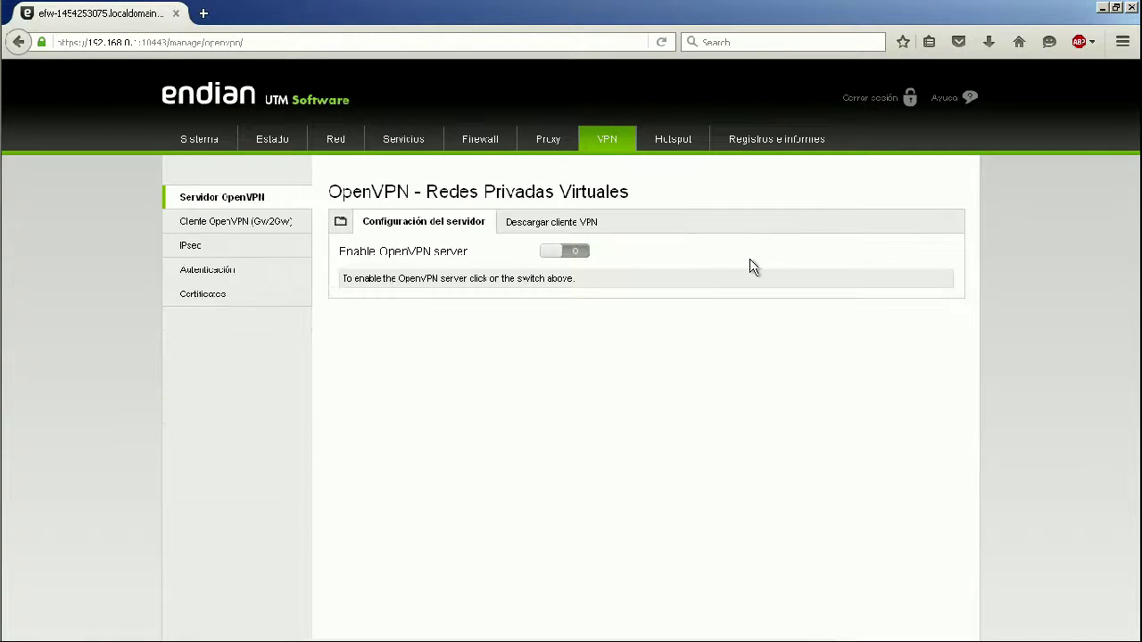
# Compare the VPN section entries and OpenVPN server pages of the two firewalls
pyautogui.hotkey('alt', 'Tab')
pyautogui.hotkey('alt', 'Tab')
pyautogui.hotkey('alt', 'Tab')
pyautogui.hotkey('alt', 'Tab')
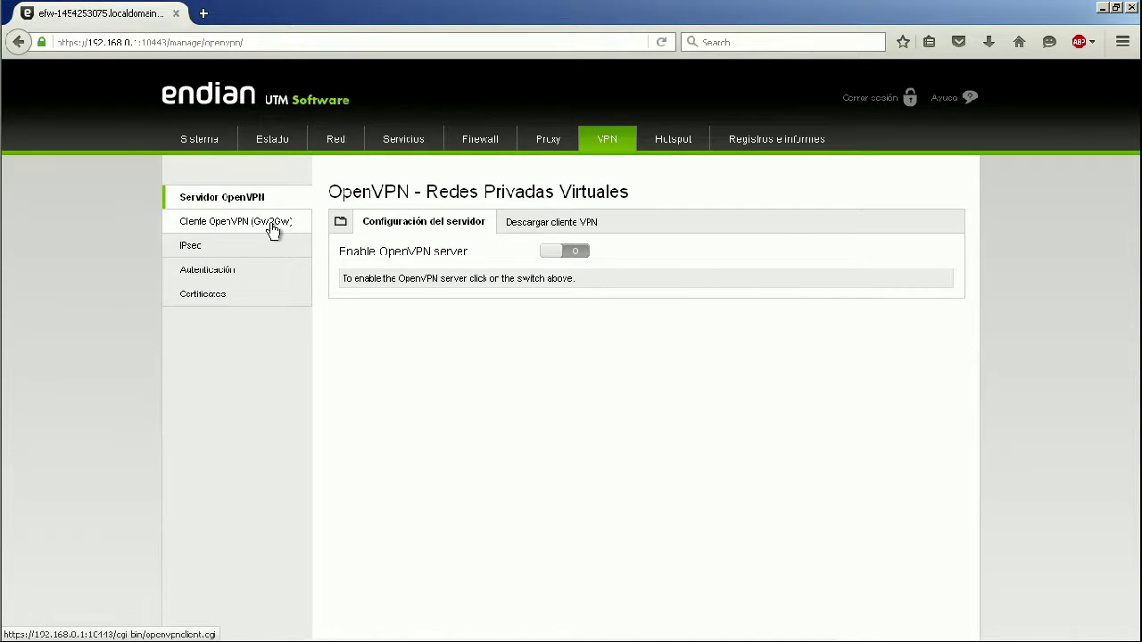
pyautogui.hotkey('alt', 'Tab')
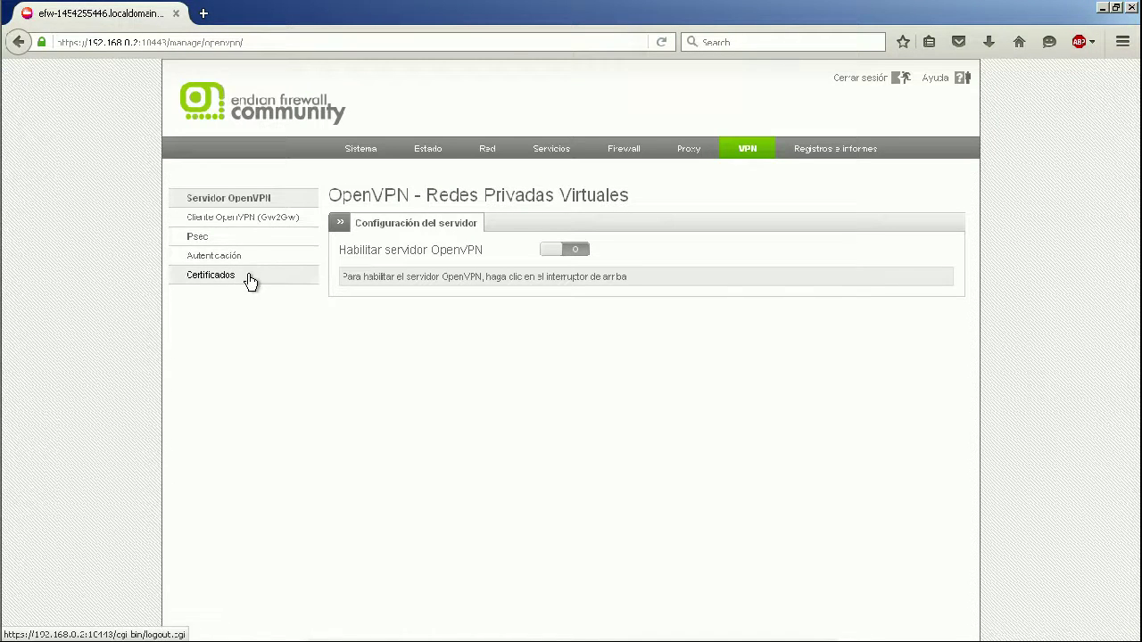
pyautogui.hotkey('alt', 'Tab')
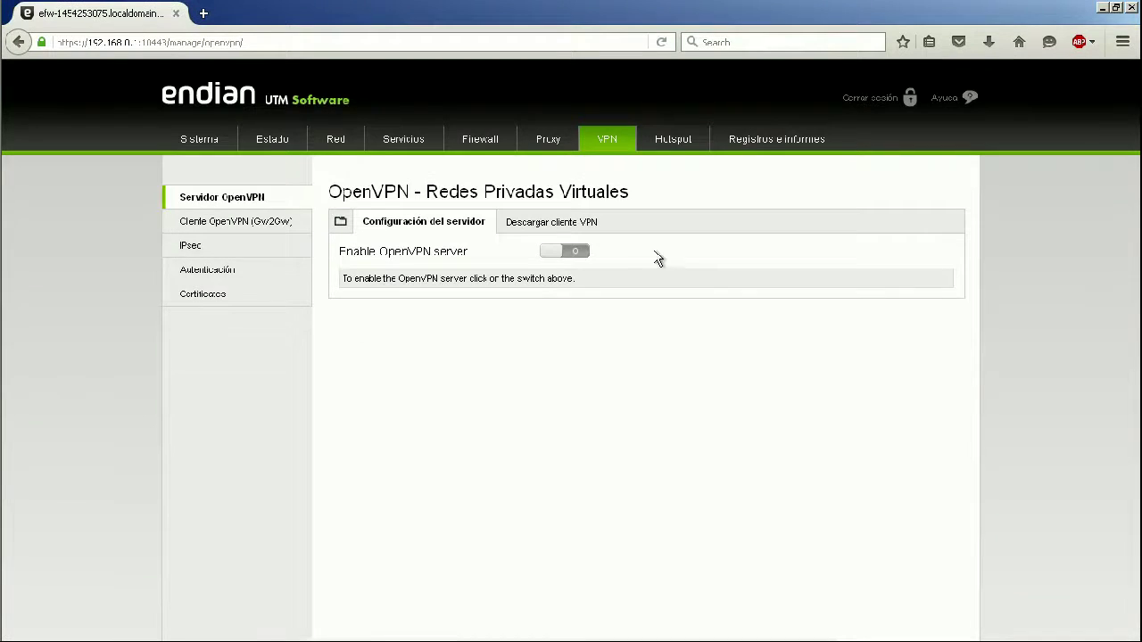
# Enable the OpenVPN server on both the UTM and the Community firewall
pyautogui.click(571, 251)
pyautogui.hotkey('alt', 'Tab')
pyautogui.click(578, 250)
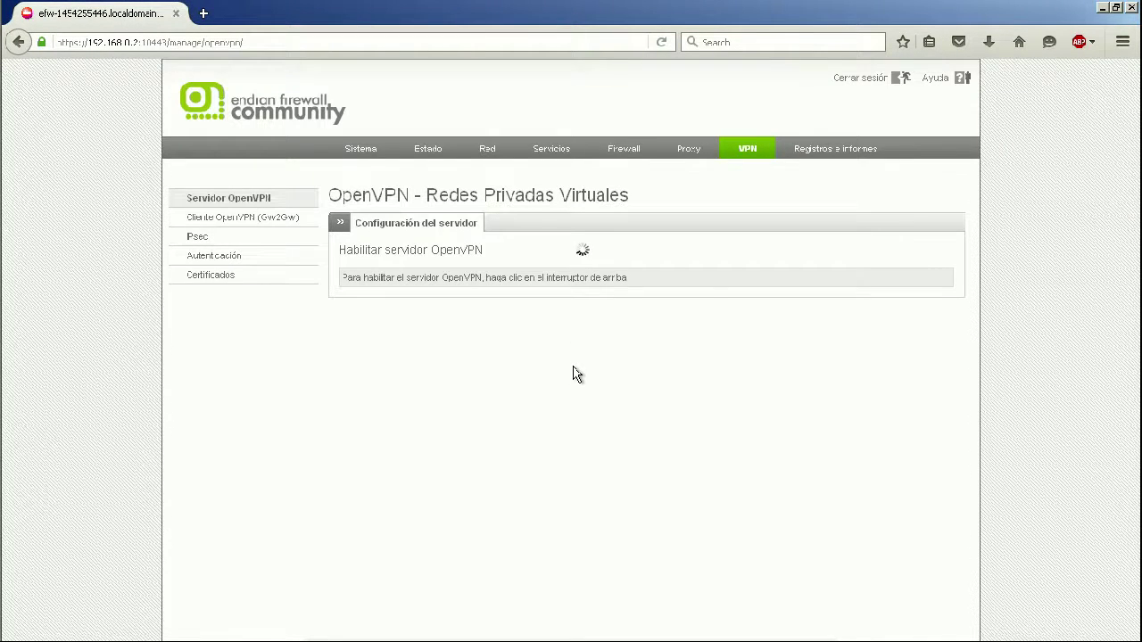
pyautogui.hotkey('alt', 'Tab')
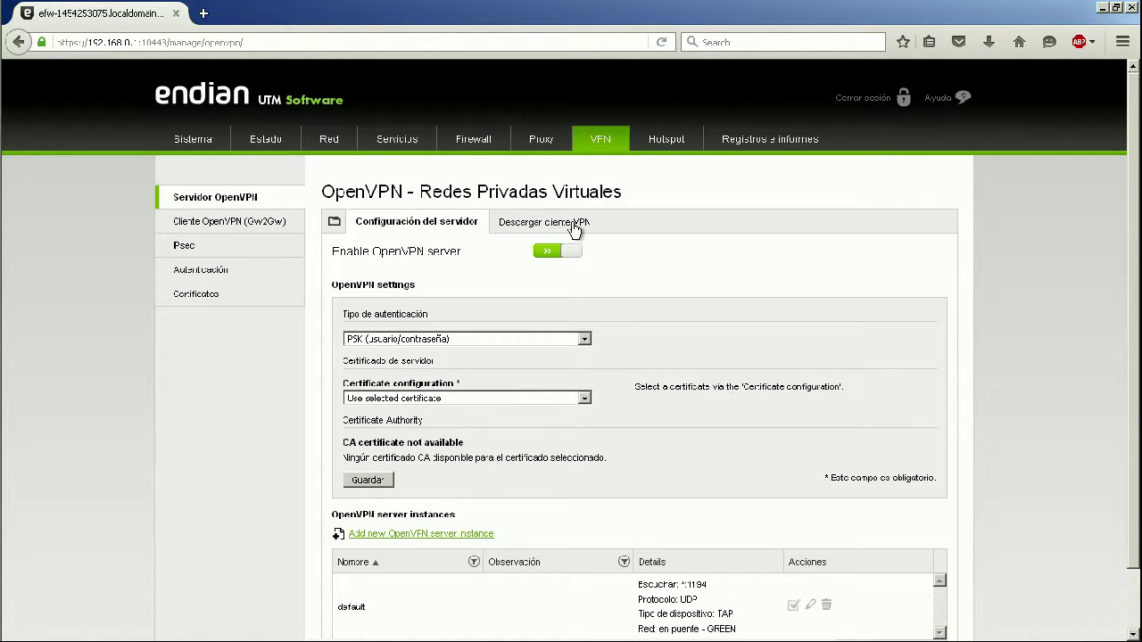
# Show the UTM's Descargar cliente VPN page and examine the OpenVPN server settings in Community
pyautogui.click(569, 229)
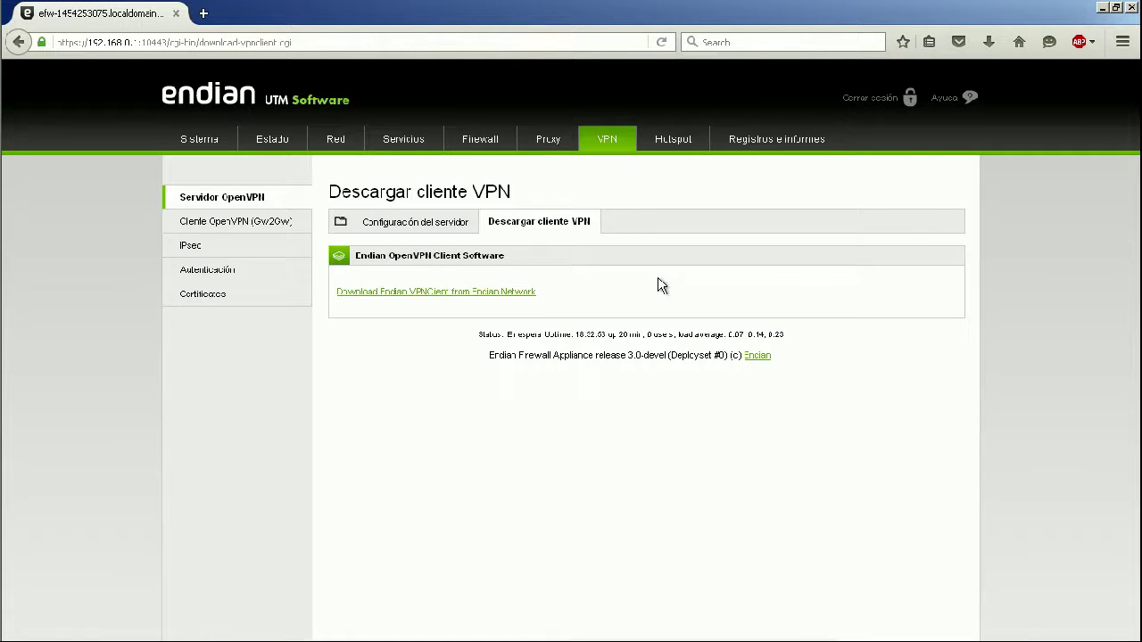
pyautogui.click(438, 232)
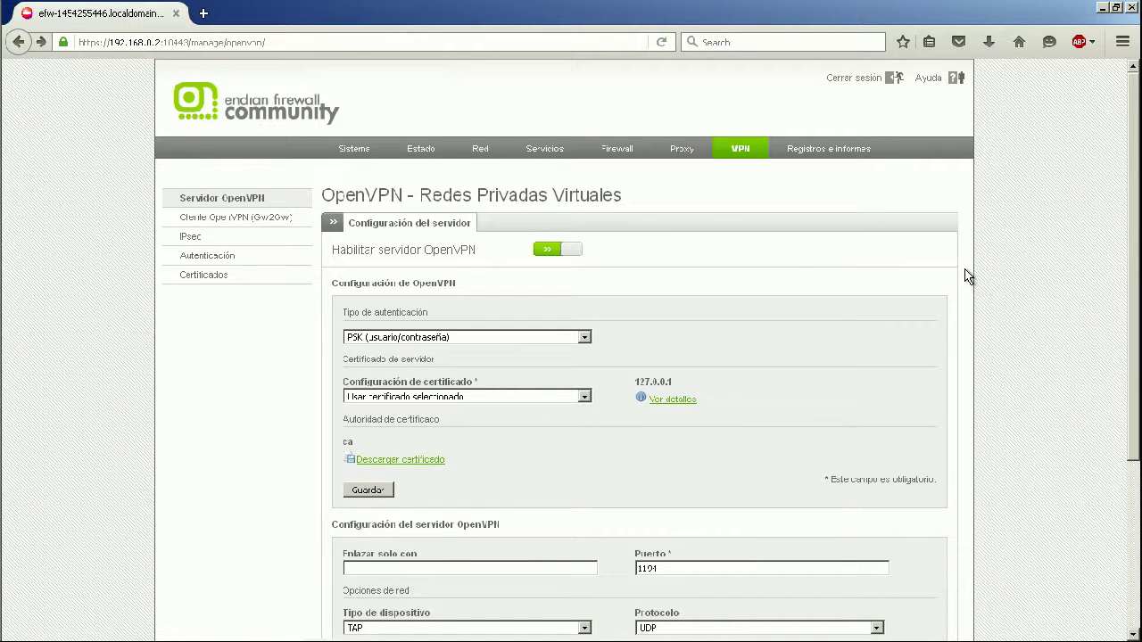
pyautogui.scroll(-5, 790, 264)
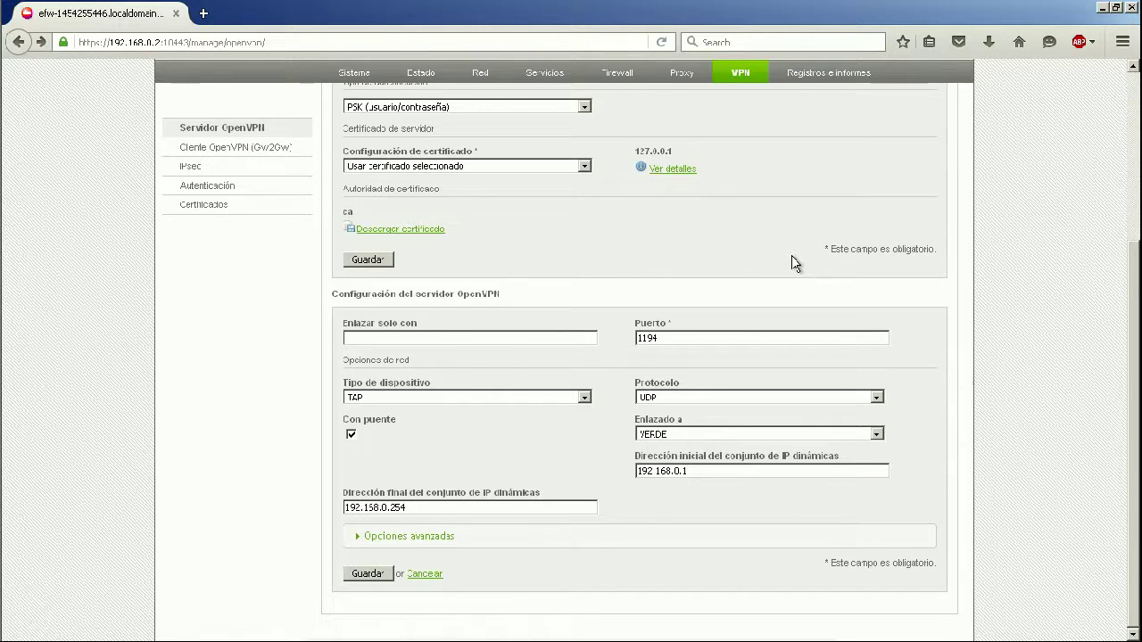
pyautogui.scroll(5, 792, 255)
pyautogui.hotkey('alt', 'Tab')
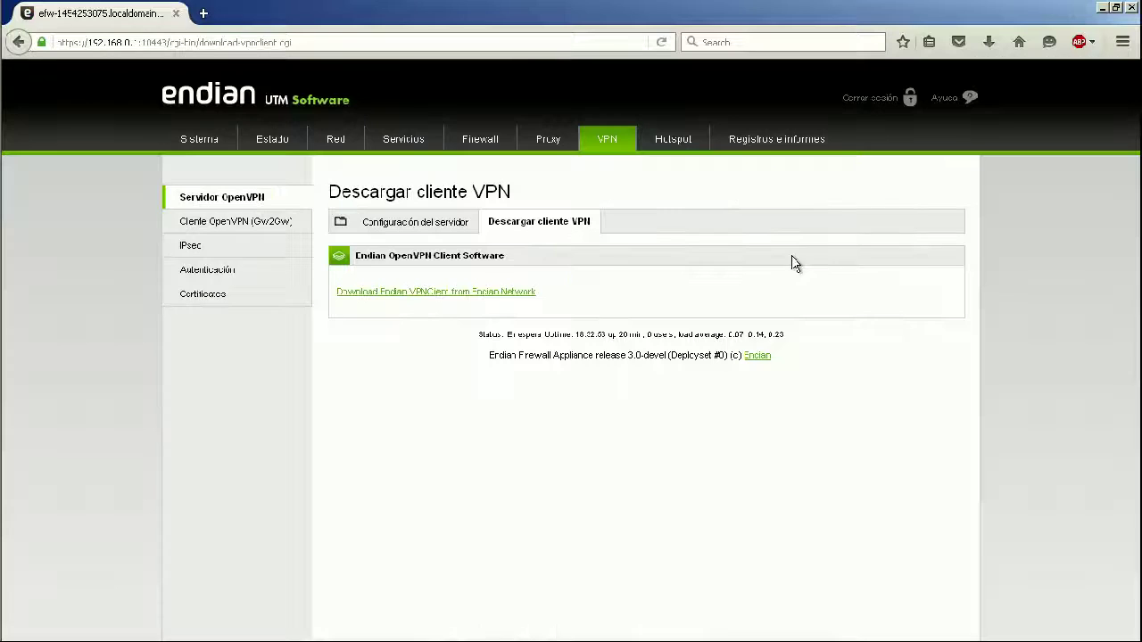
# View and cancel the UTM's form for adding an OpenVPN server instance, and compare it with Community's OpenVPN server settings
pyautogui.click(450, 224)
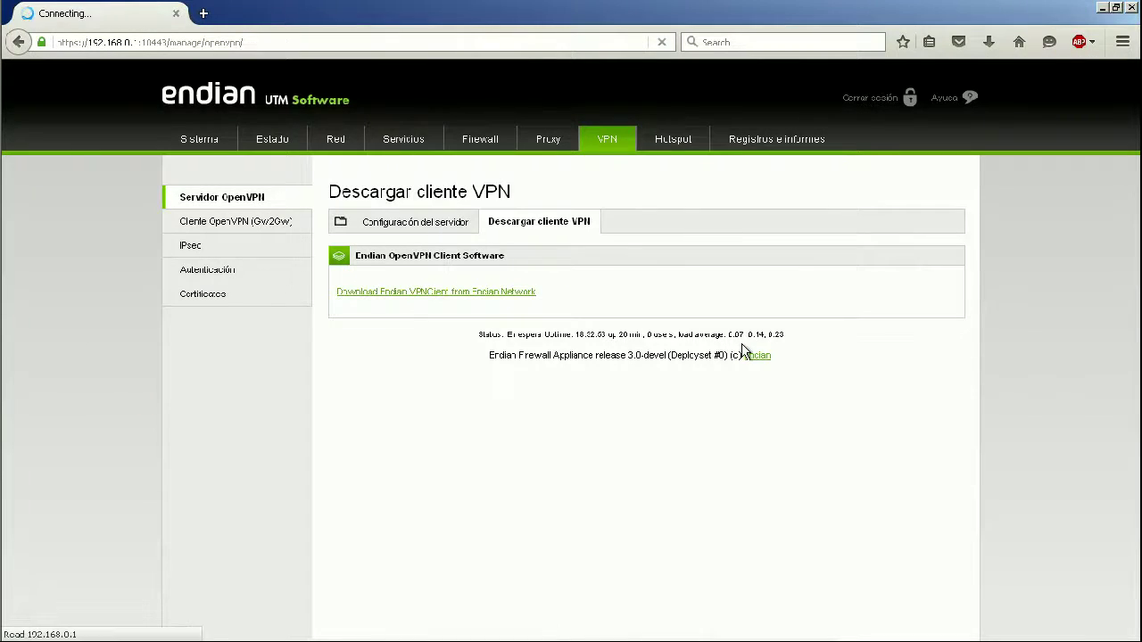
pyautogui.scroll(-2, 837, 406)
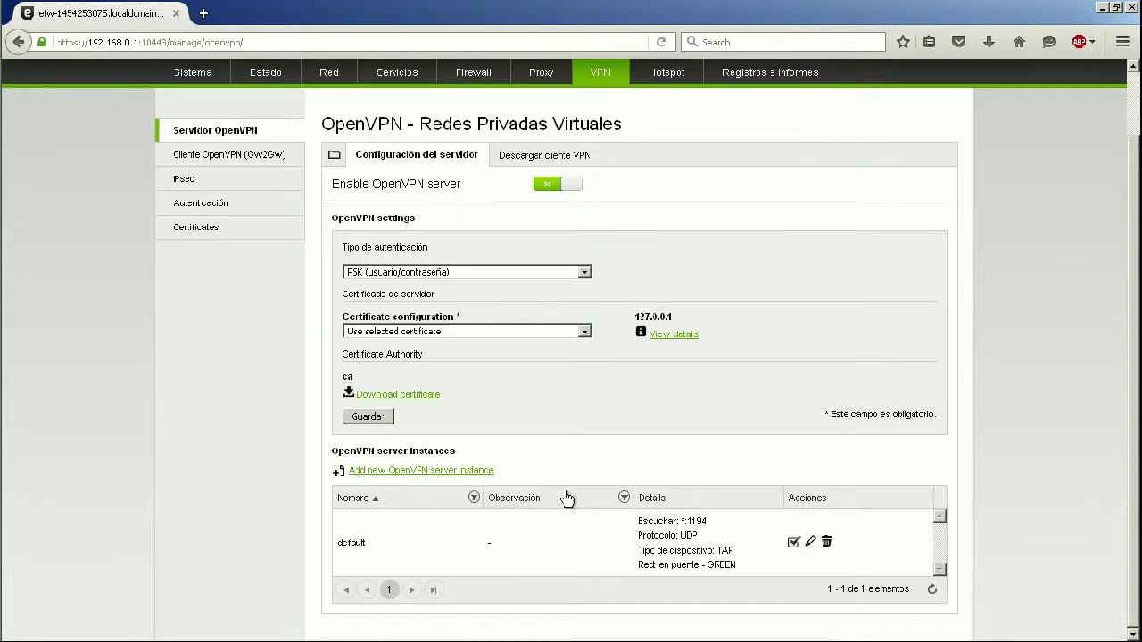
pyautogui.click(486, 475)
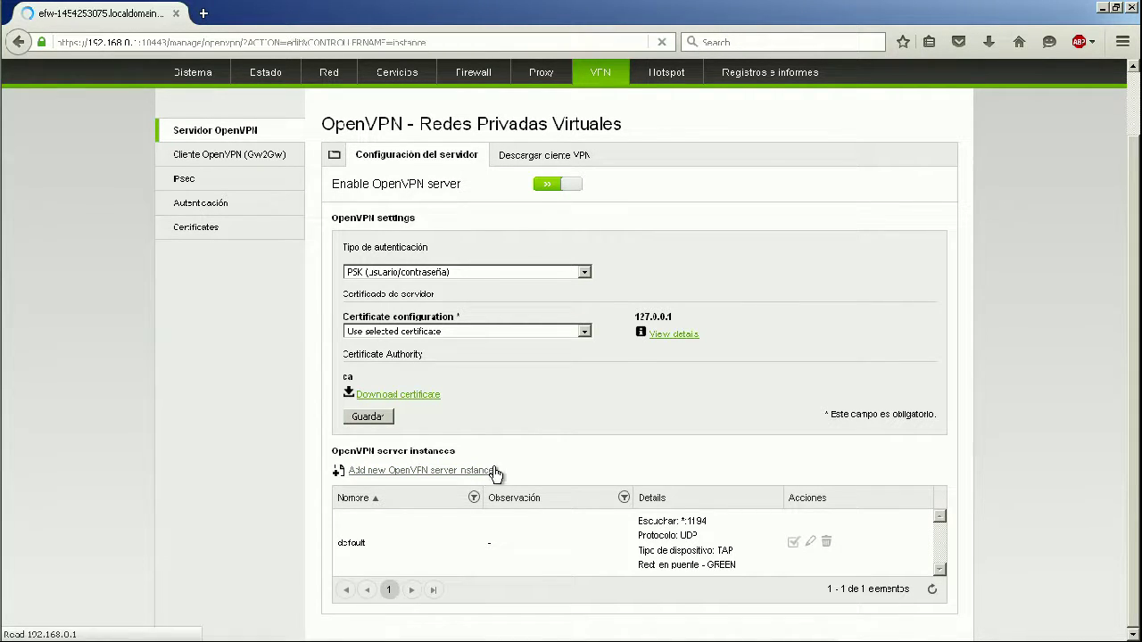
pyautogui.scroll(-2, 629, 284)
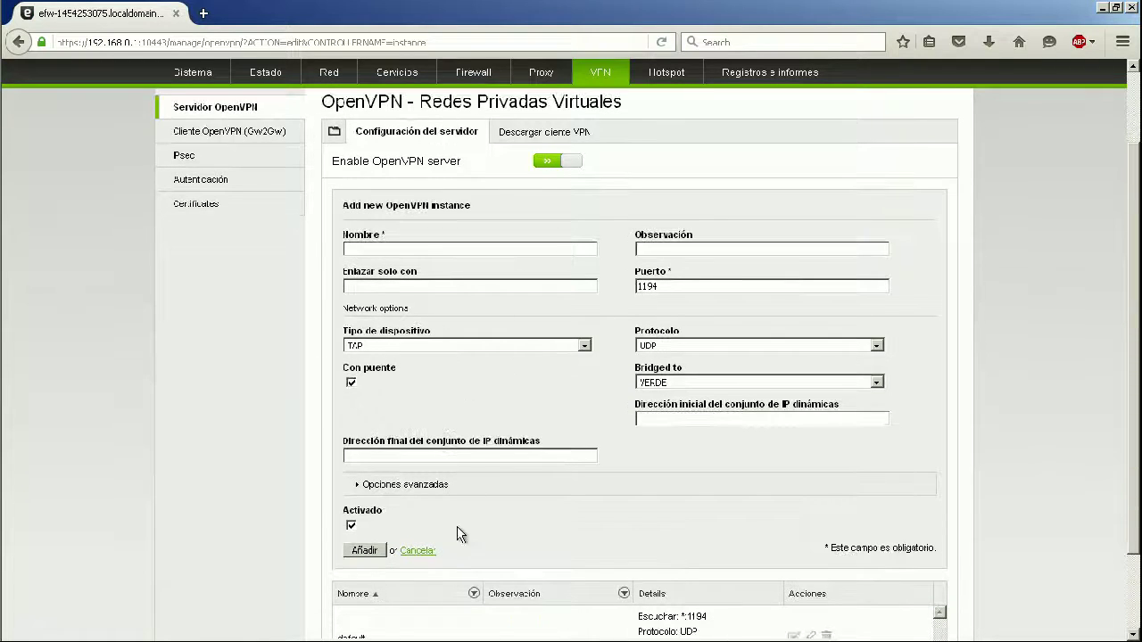
pyautogui.click(425, 550)
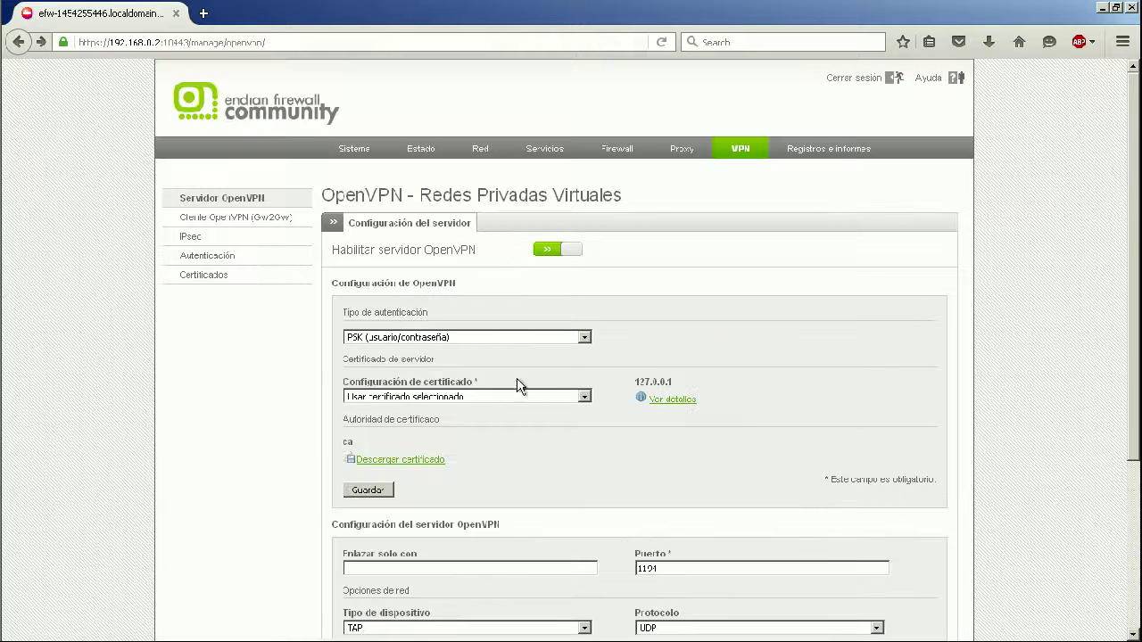
pyautogui.scroll(-5, 459, 473)
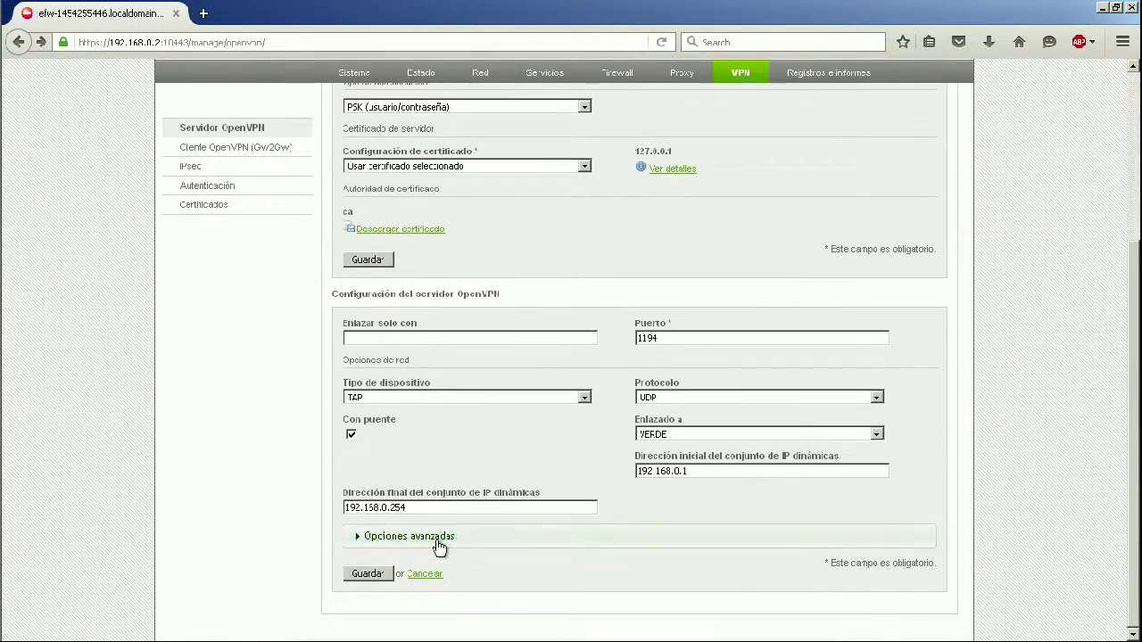
# Expand the advanced options of Community's OpenVPN server configuration and examine them alongside the network options
pyautogui.click(438, 542)
pyautogui.scroll(-5, 495, 473)
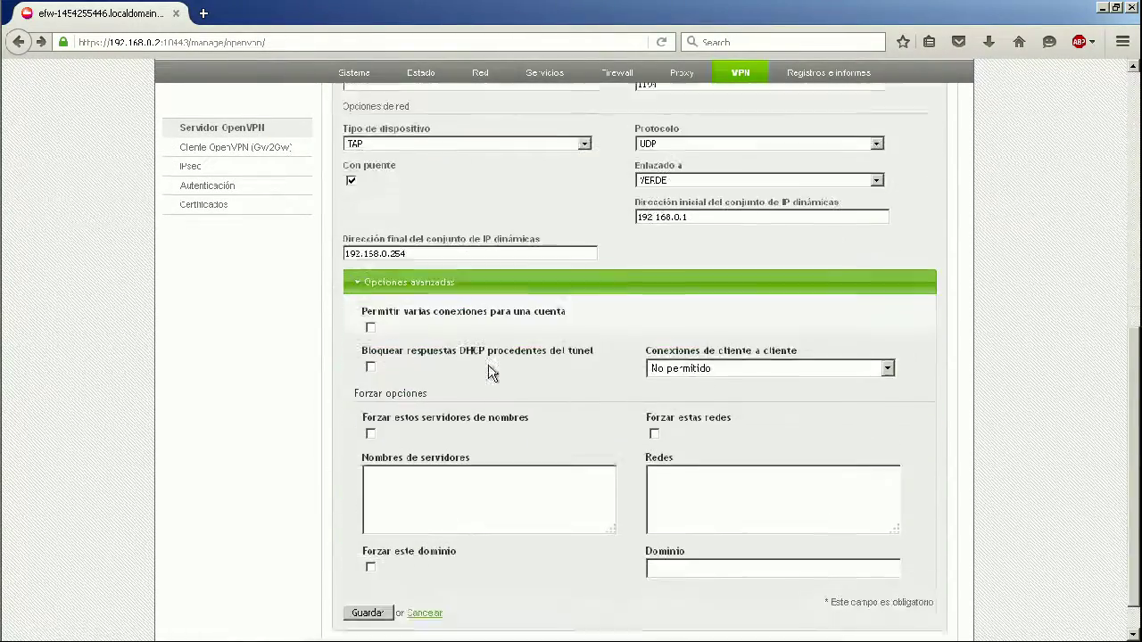
pyautogui.scroll(-1, 488, 372)
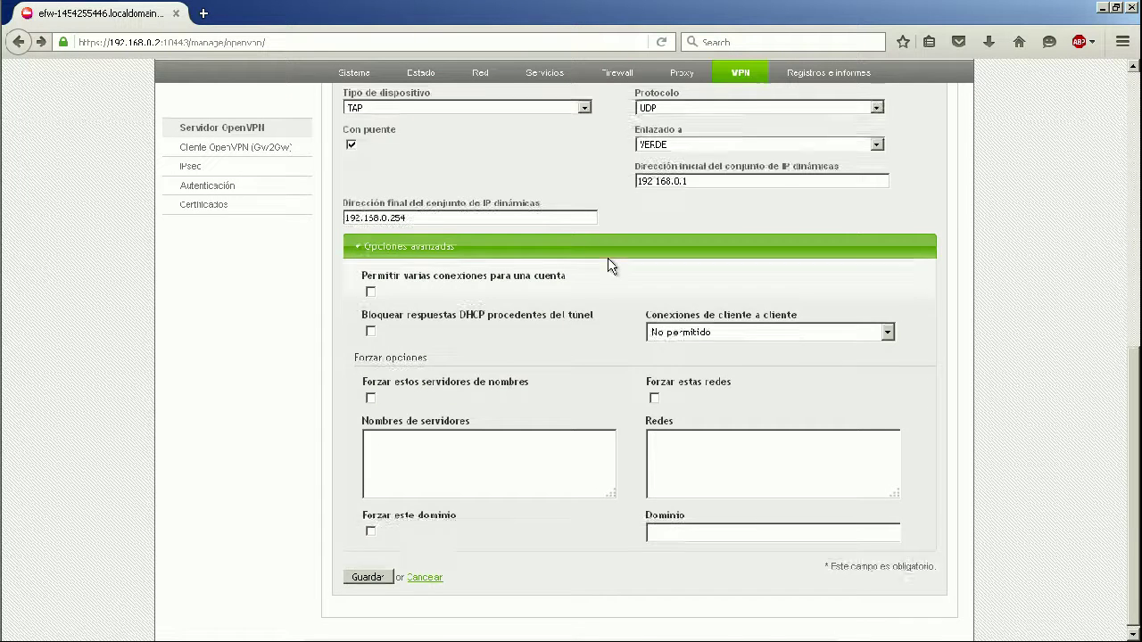
pyautogui.scroll(3, 612, 263)
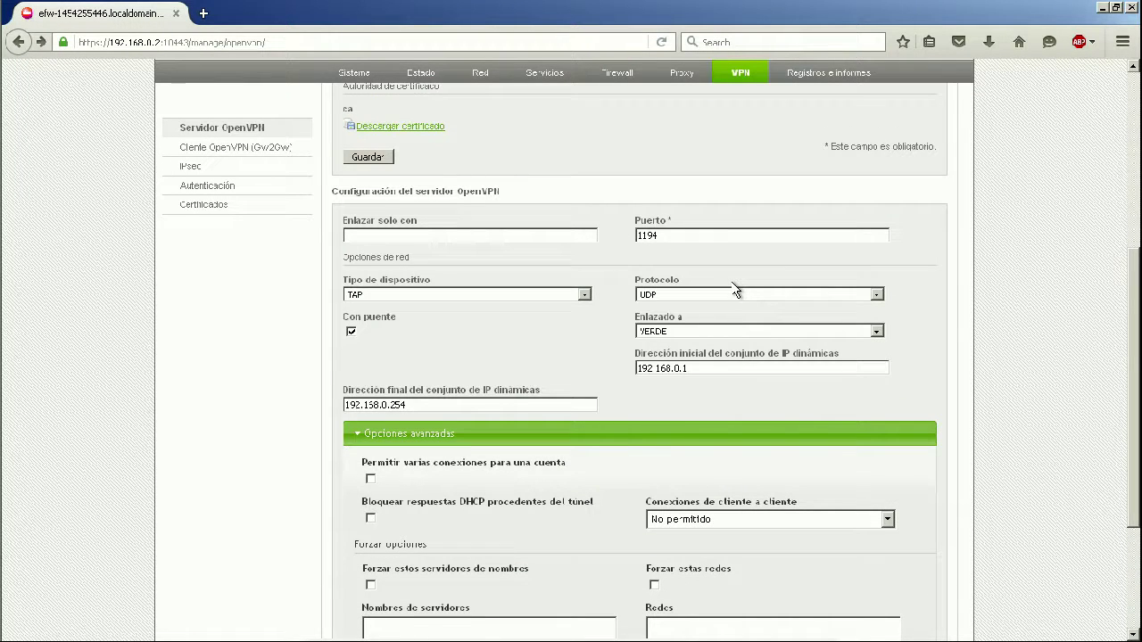
pyautogui.scroll(-3, 695, 290)
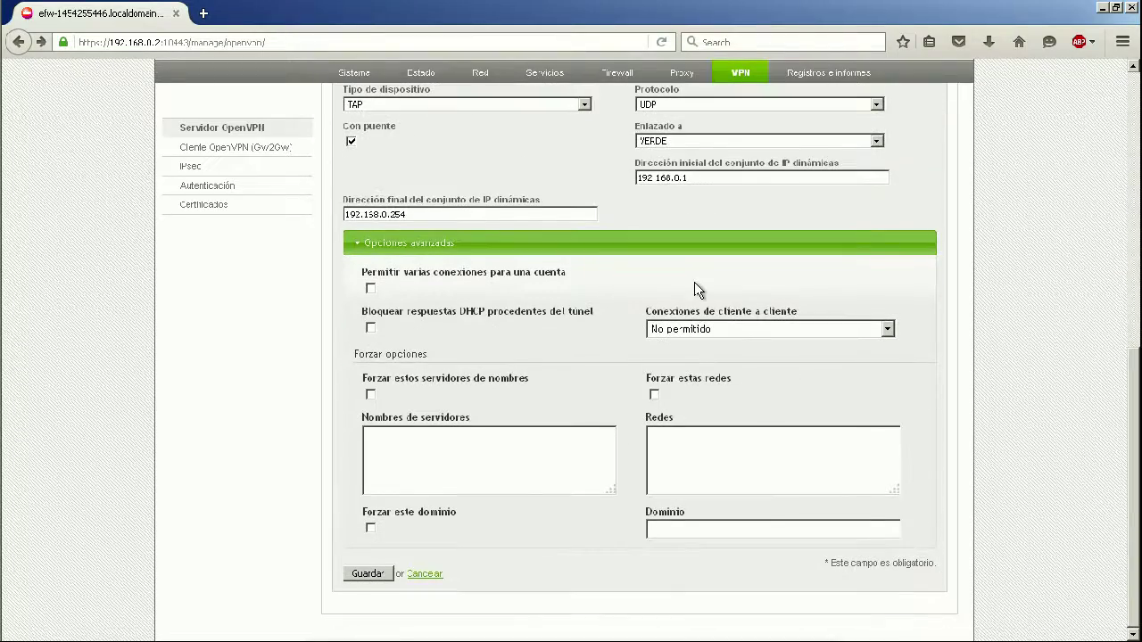
pyautogui.scroll(6, 695, 283)
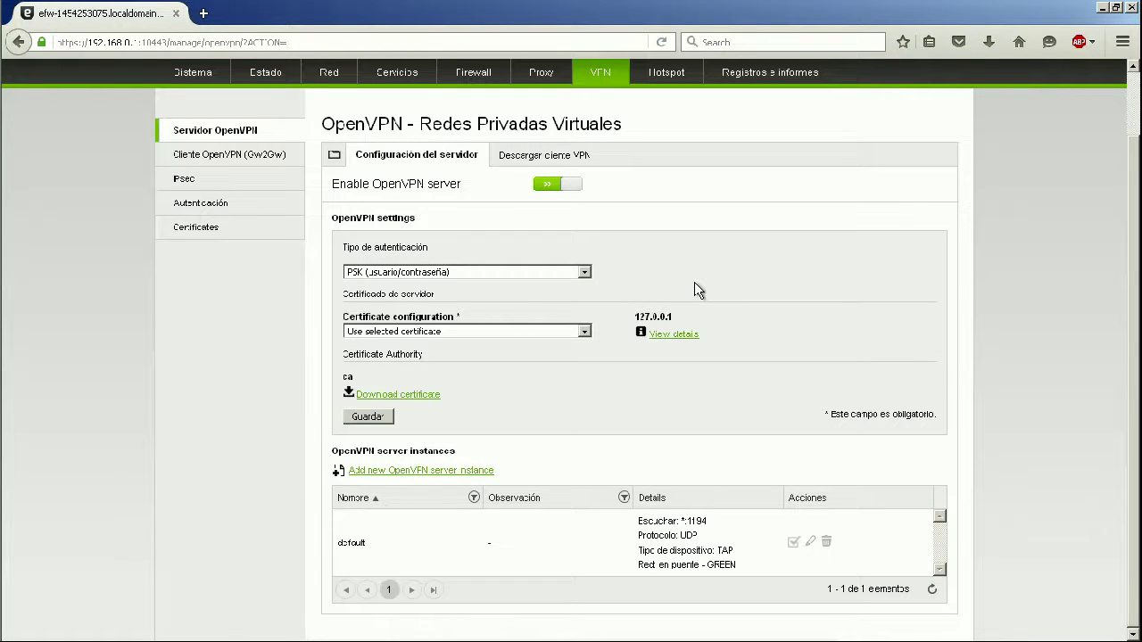
# Open and compare the Cliente OpenVPN (Gw2Gw) pages of the UTM and the Community firewall
pyautogui.click(283, 157)
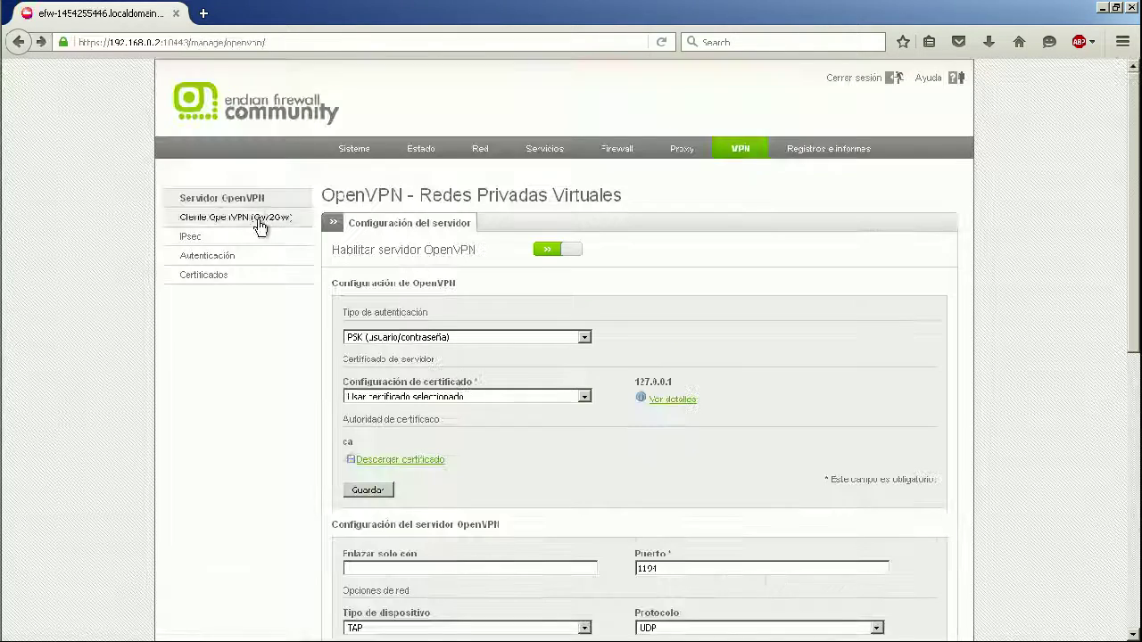
pyautogui.click(258, 224)
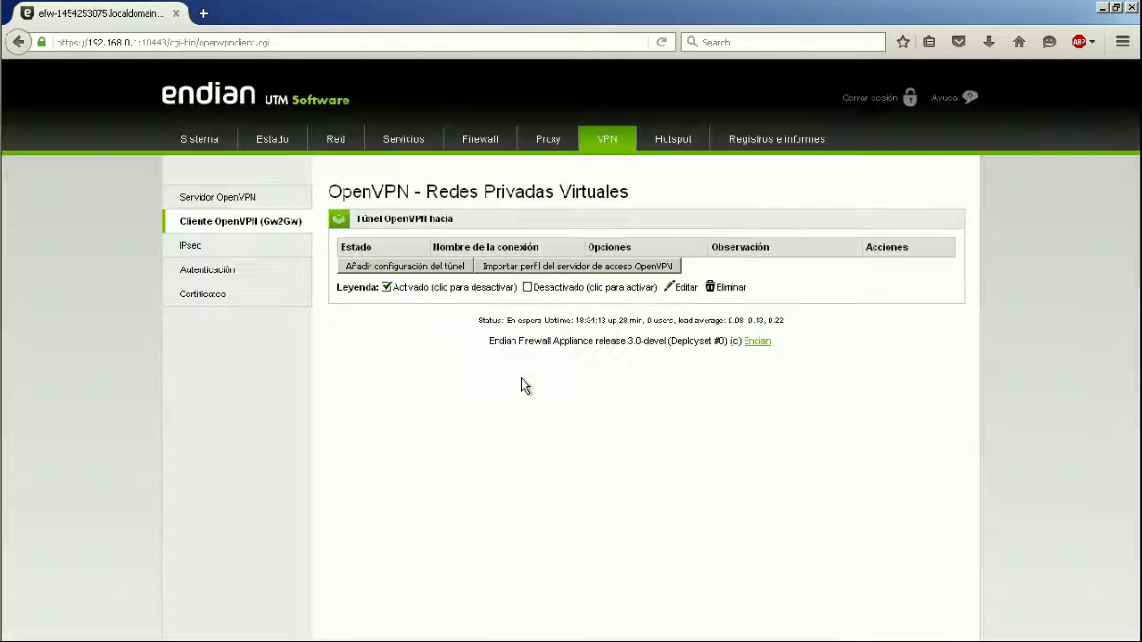
pyautogui.hotkey('alt', 'Tab')
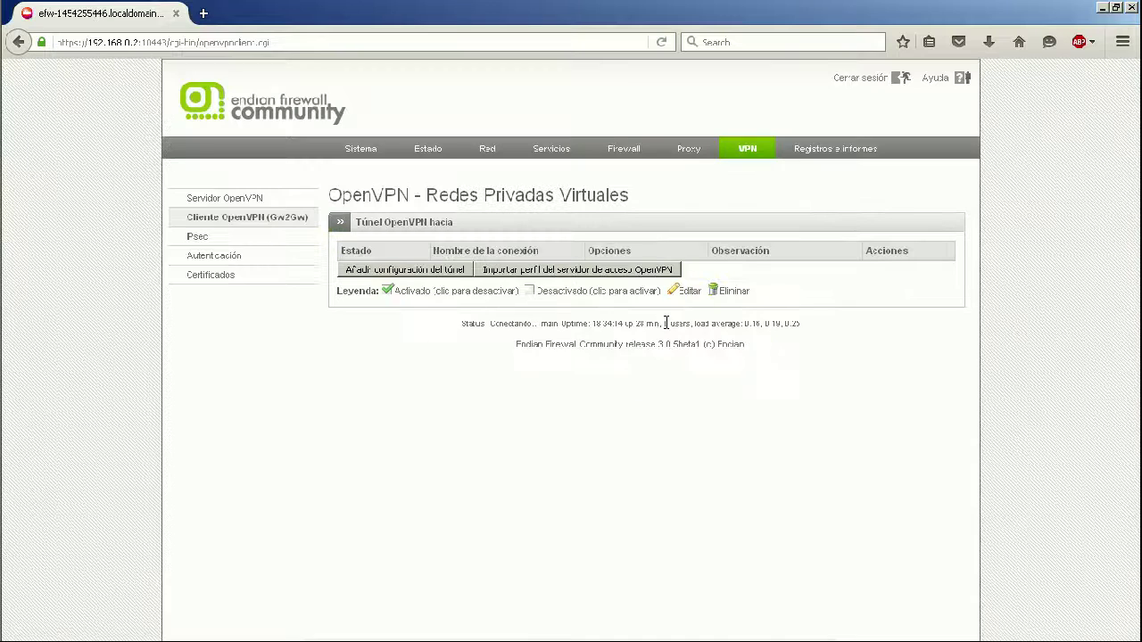
# Enable IPsec on the UTM and open the IPsec page in Community for comparison
pyautogui.hotkey('alt', 'Tab')
pyautogui.click(226, 255)
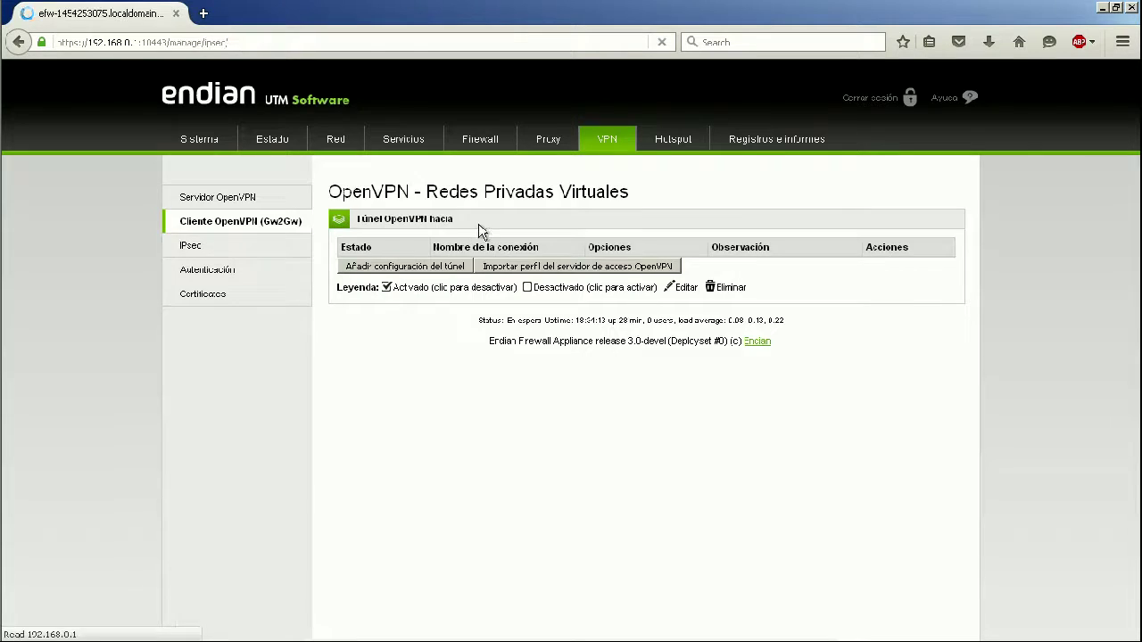
pyautogui.click(549, 251)
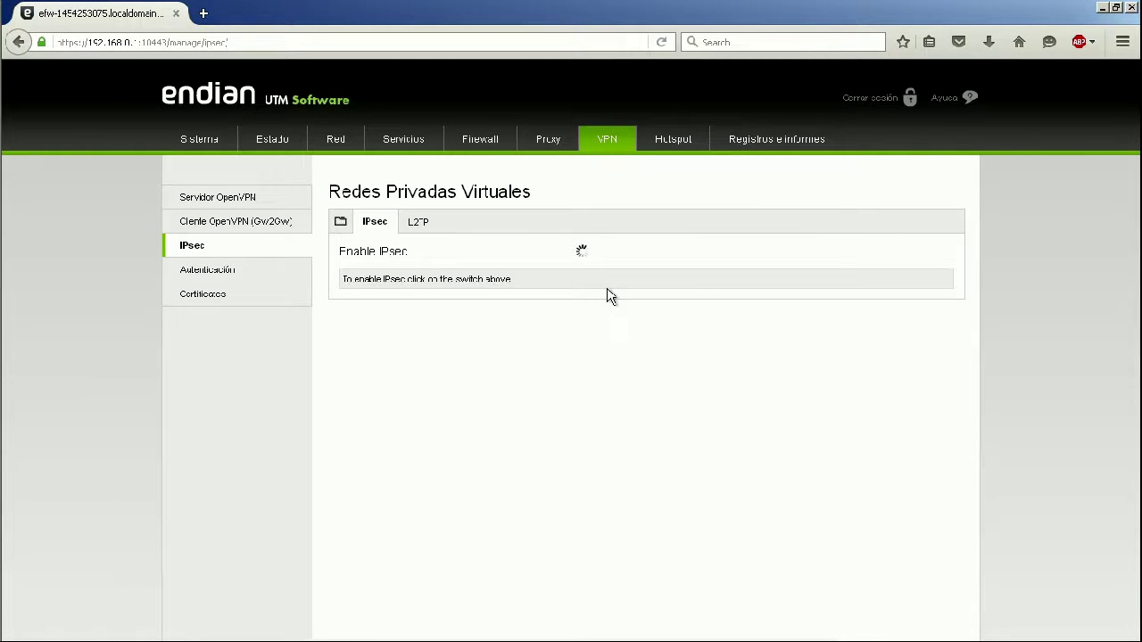
pyautogui.hotkey('alt', 'Tab')
pyautogui.click(197, 236)
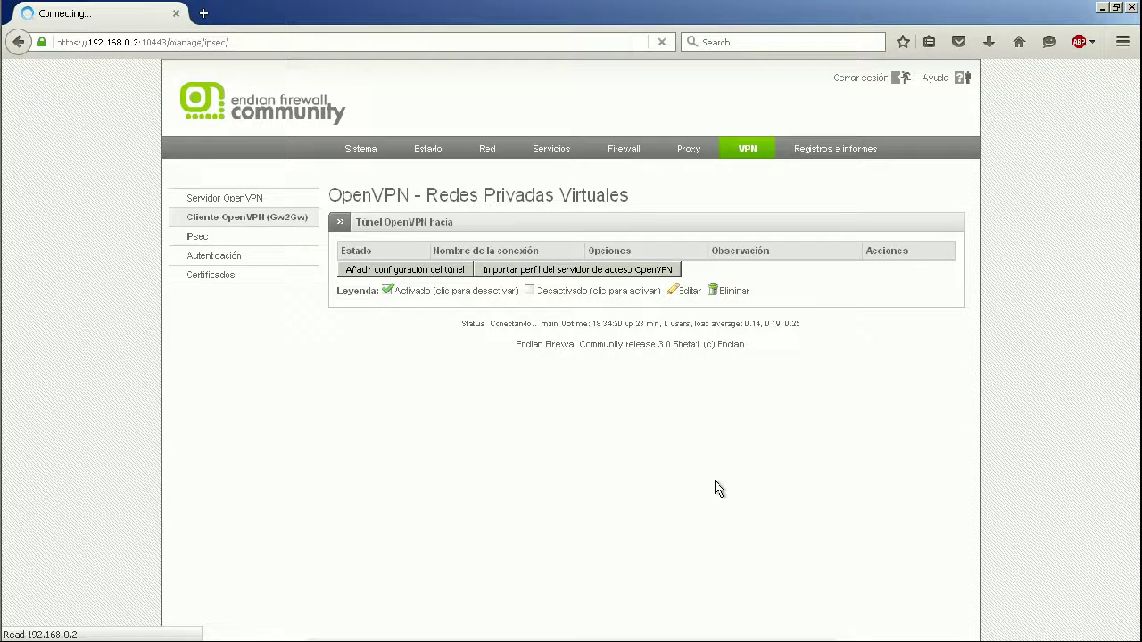
pyautogui.hotkey('alt', 'Tab')
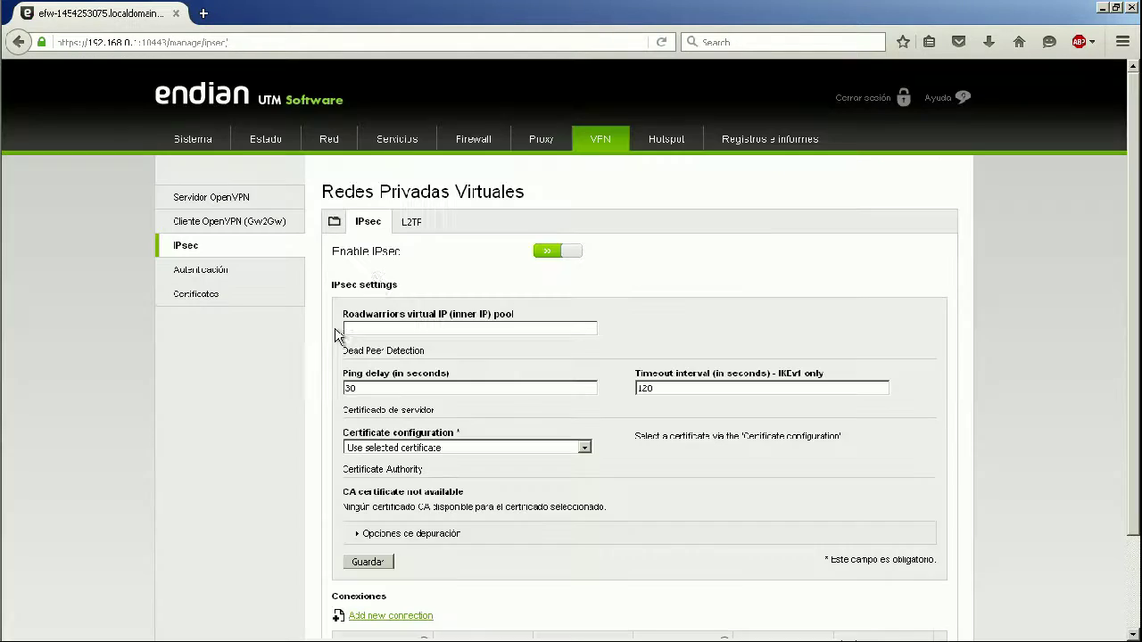
# Enable L2TP on the UTM and show its settings
pyautogui.click(406, 223)
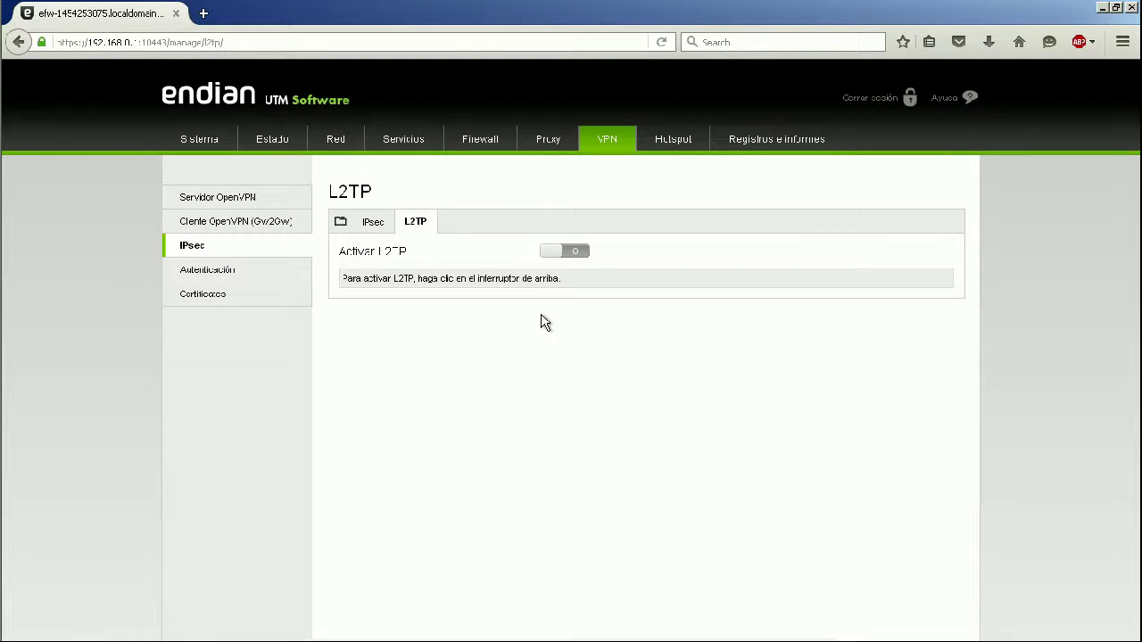
pyautogui.click(572, 253)
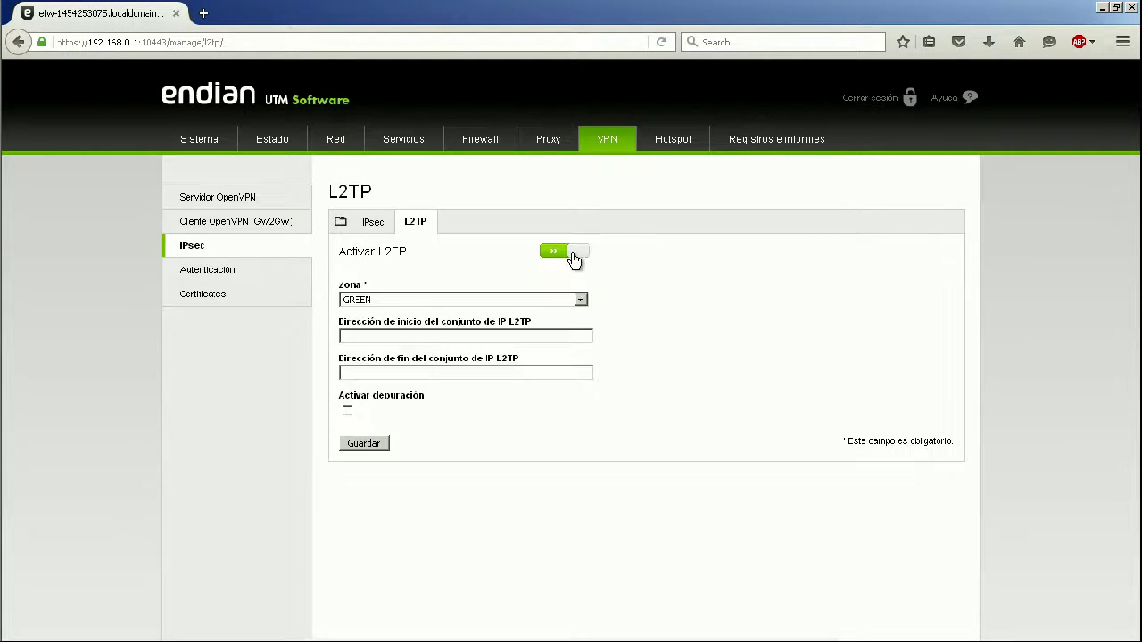
pyautogui.click(564, 338)
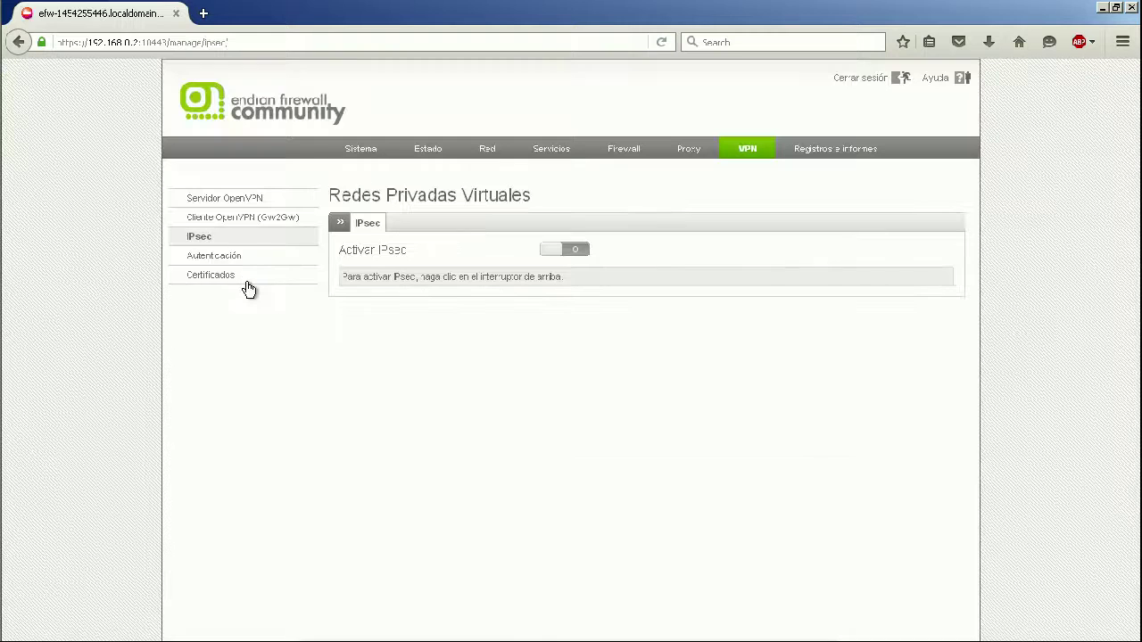
# Compare the VPN Autenticación and Certificados pages of the Community firewall and the UTM
pyautogui.click(247, 265)
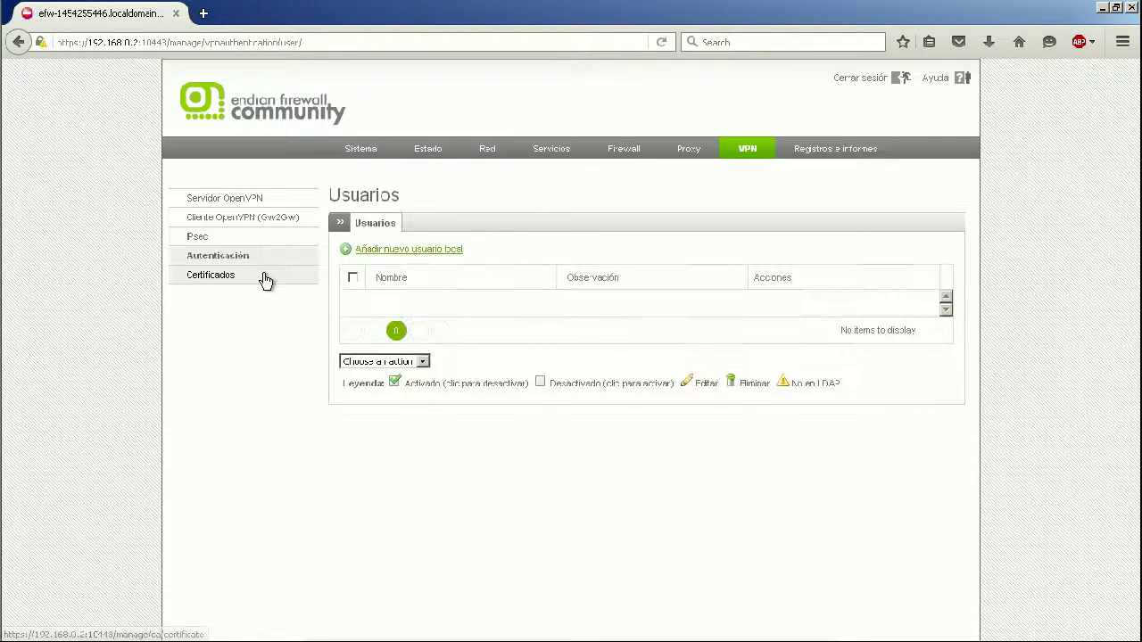
pyautogui.hotkey('alt', 'Tab')
pyautogui.click(312, 294)
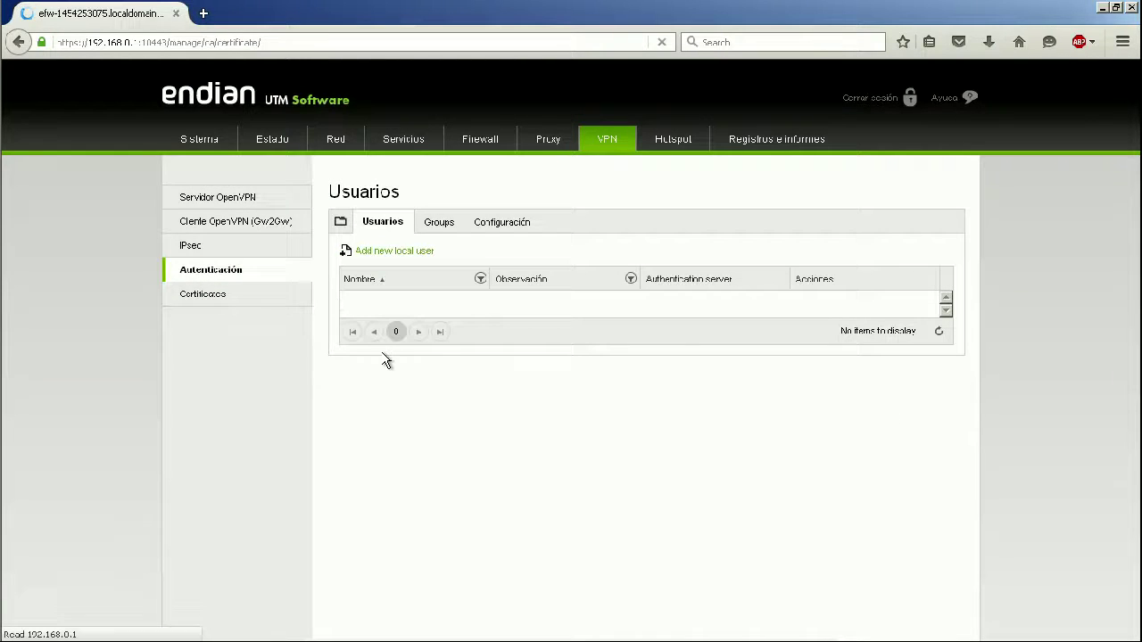
pyautogui.click(257, 279)
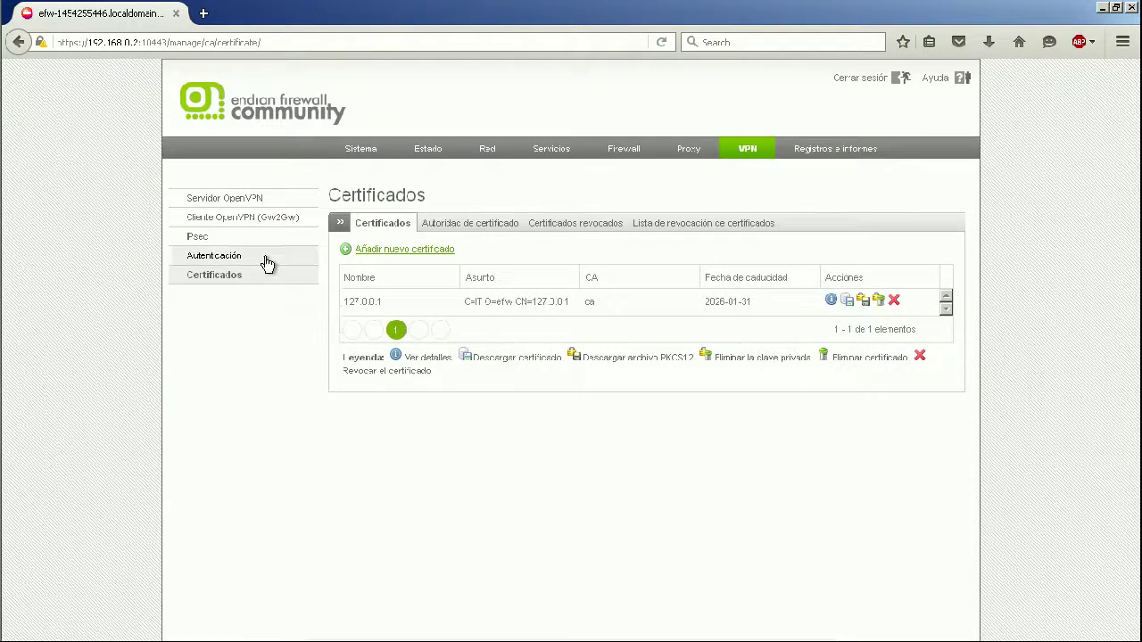
# View the UTM's VPN authentication users, groups and authentication server configuration
pyautogui.click(266, 263)
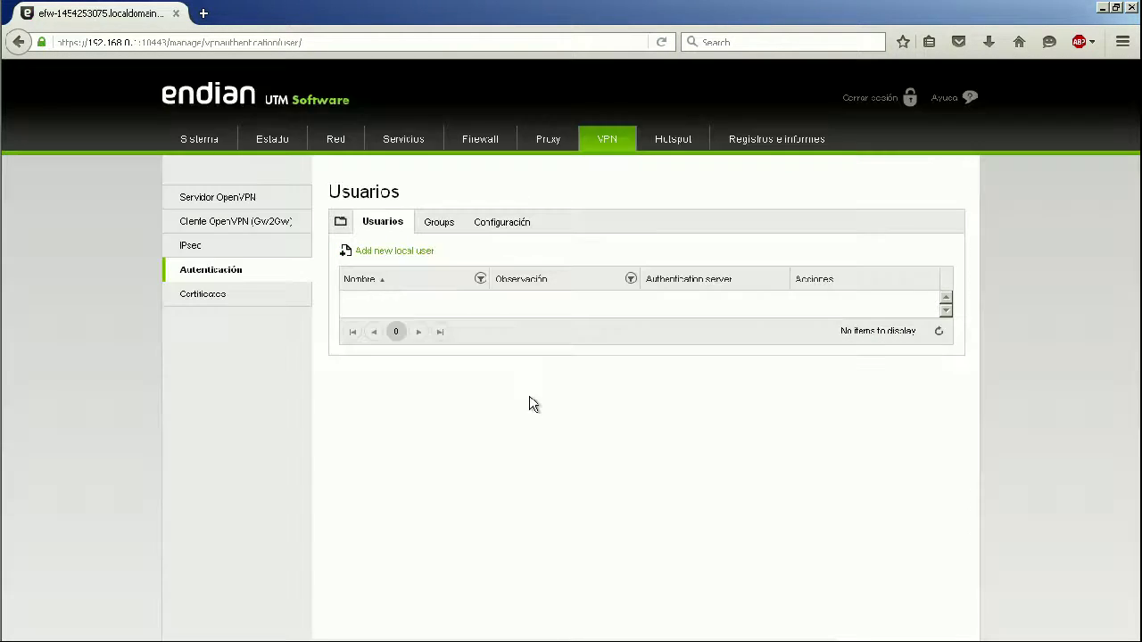
pyautogui.click(439, 224)
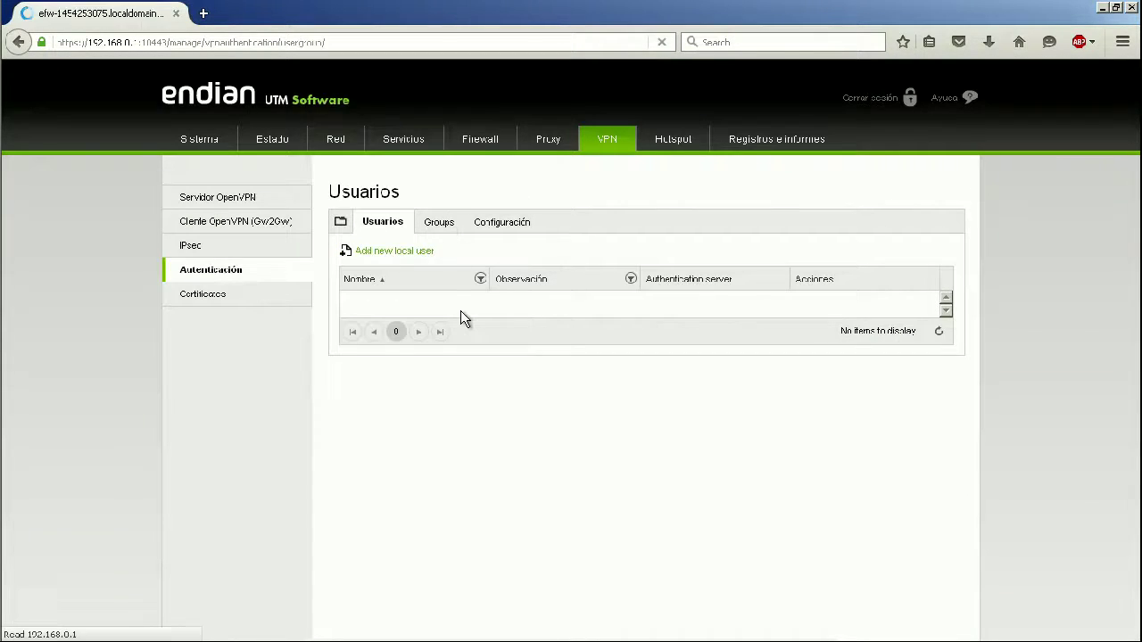
pyautogui.click(502, 223)
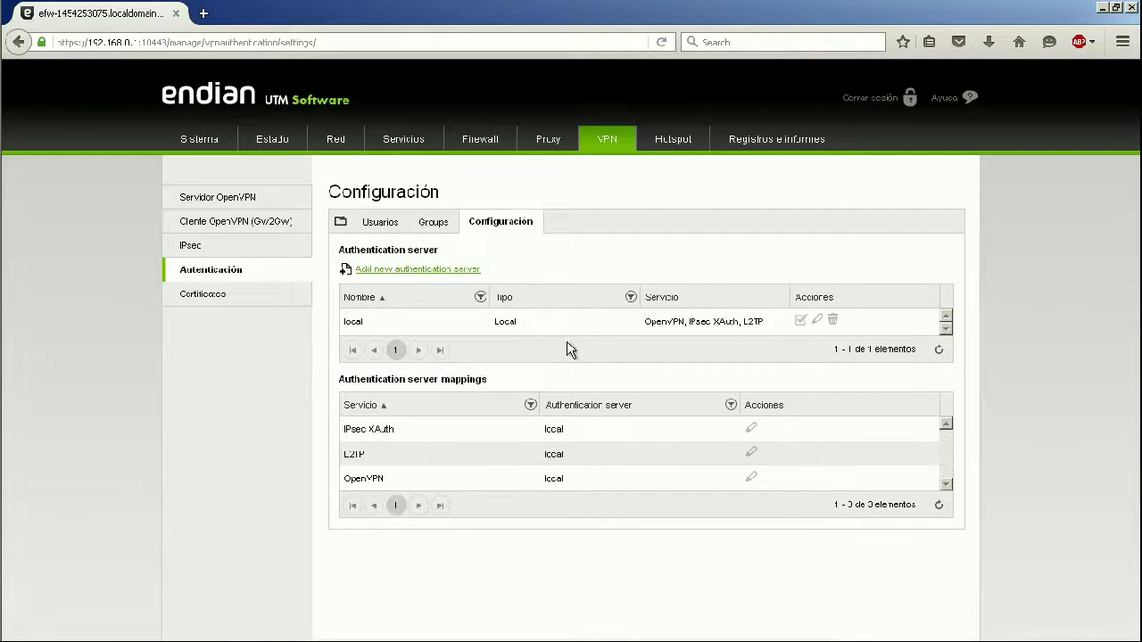
# Open the UTM's Hotspot preferences and try to enable the Hotspot functionality
pyautogui.click(667, 146)
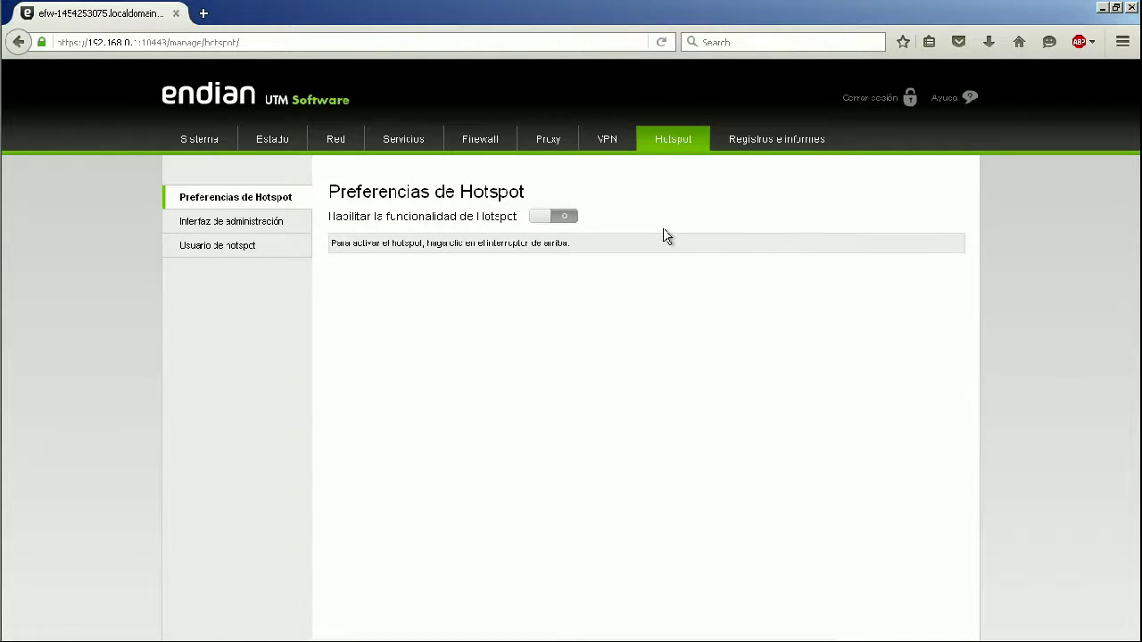
pyautogui.click(561, 217)
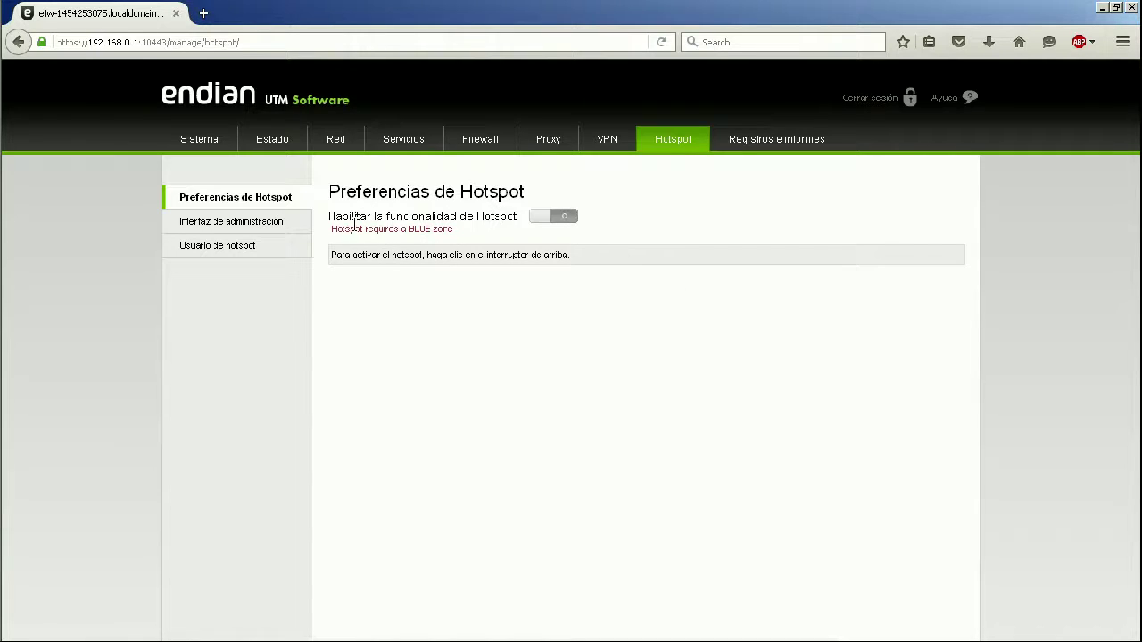
# Start the UTM's network configuration wizard, keep ETHERNET POR DHCP for the red interface, and choose AZUL as the network zone
pyautogui.click(323, 145)
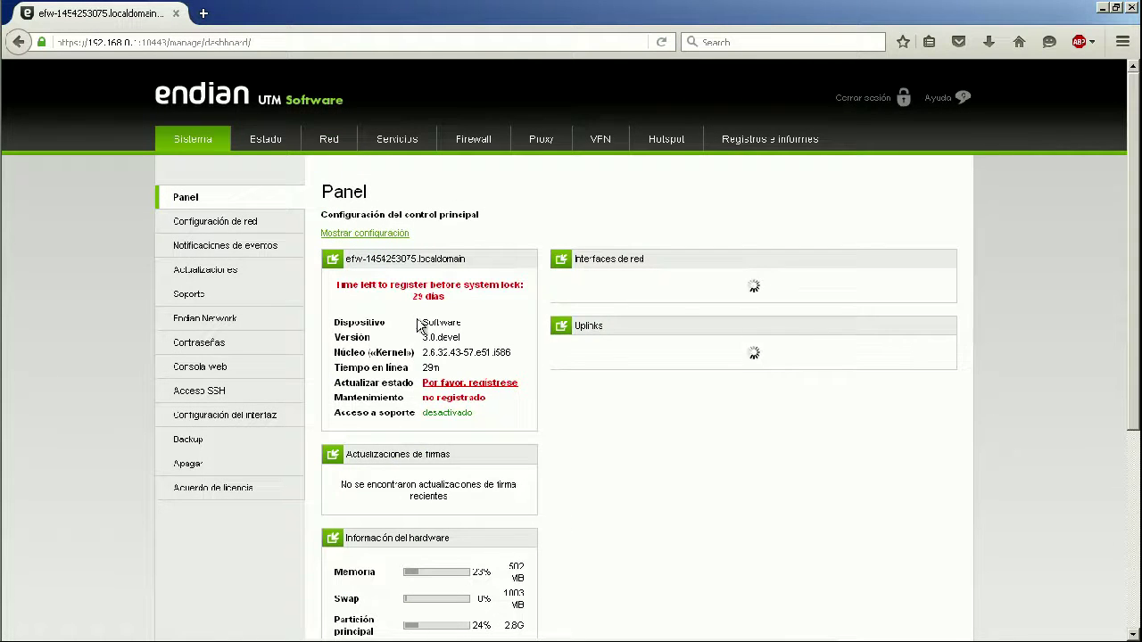
pyautogui.click(225, 246)
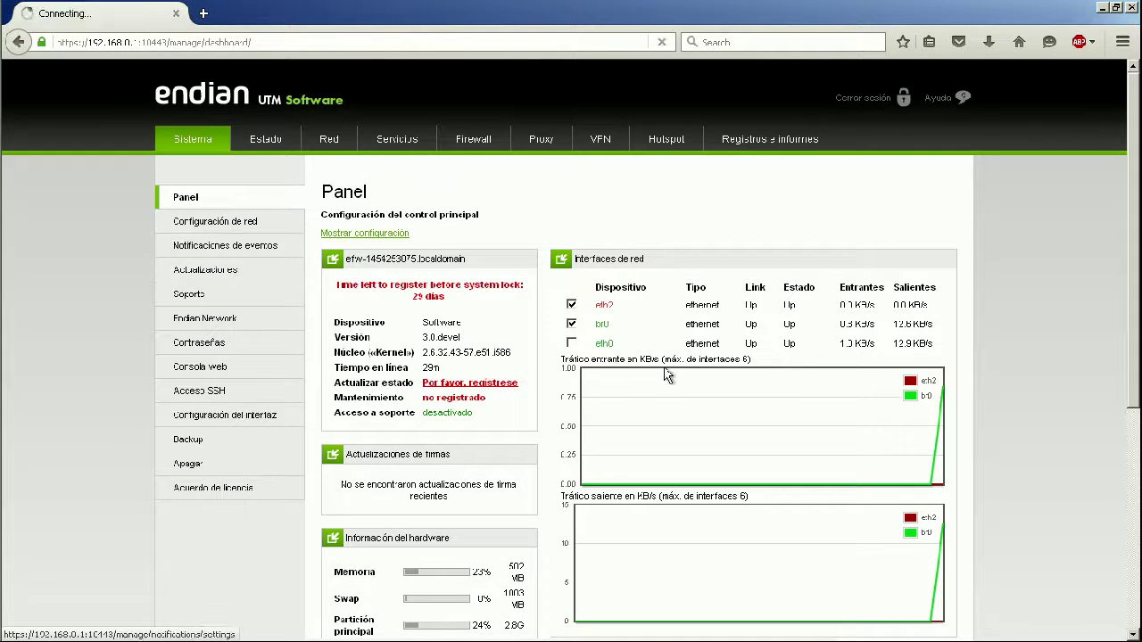
pyautogui.click(457, 449)
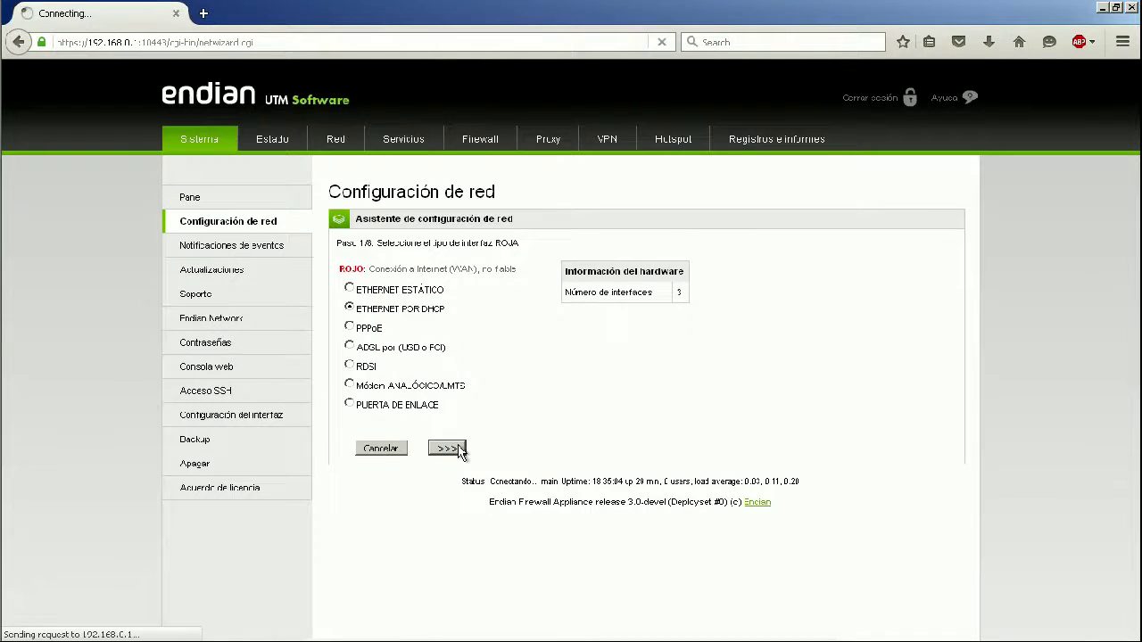
pyautogui.click(361, 343)
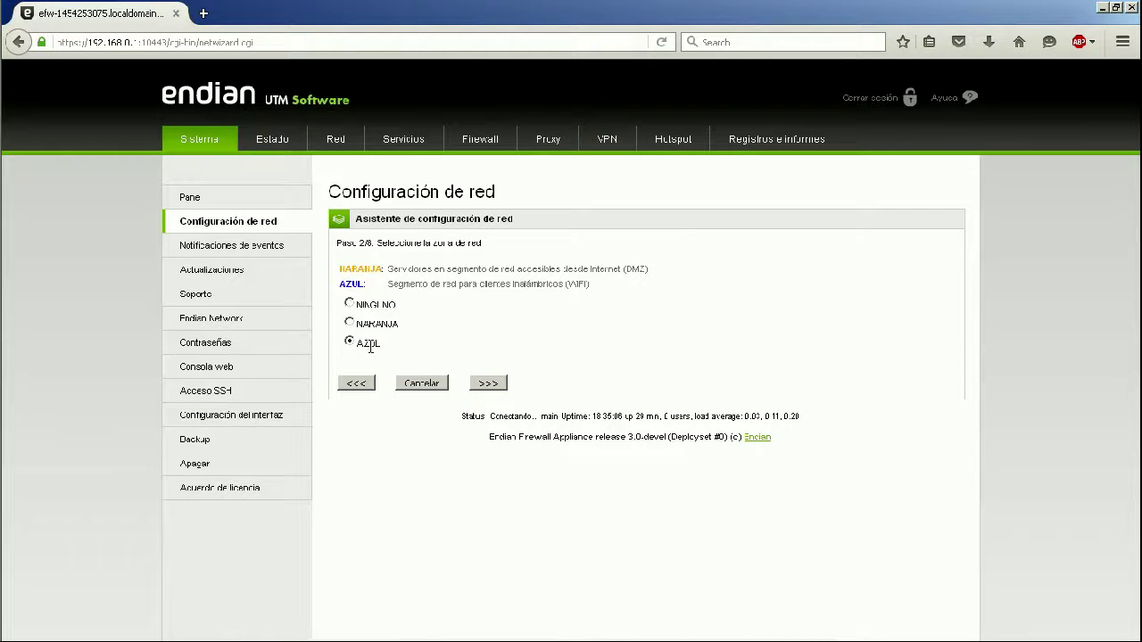
pyautogui.click(488, 384)
# Try to continue the wizard with eth1 added to the VERDE zone and 192.168.5.0 as the AZUL zone's IP address
pyautogui.scroll(-5, 321, 336)
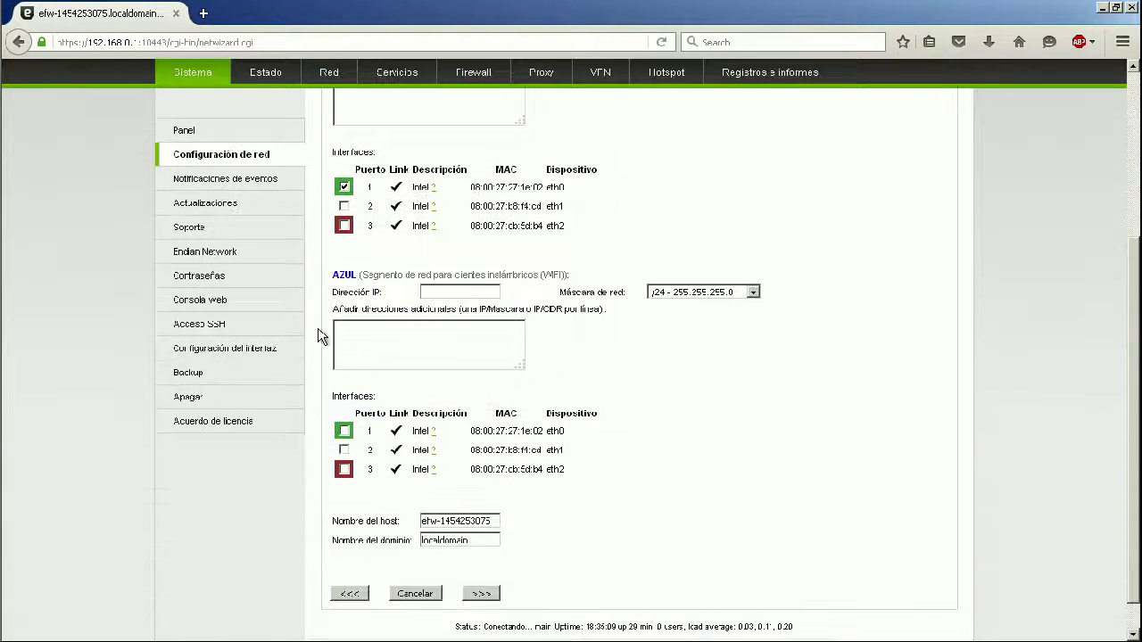
pyautogui.click(345, 206)
pyautogui.scroll(5, 543, 348)
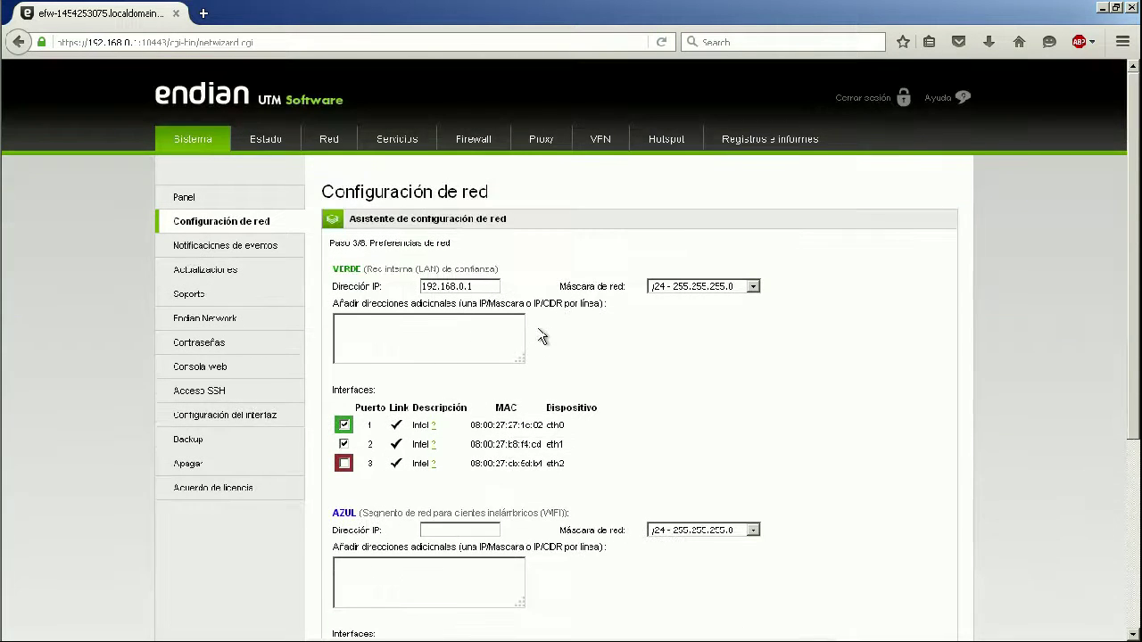
pyautogui.scroll(-3, 479, 330)
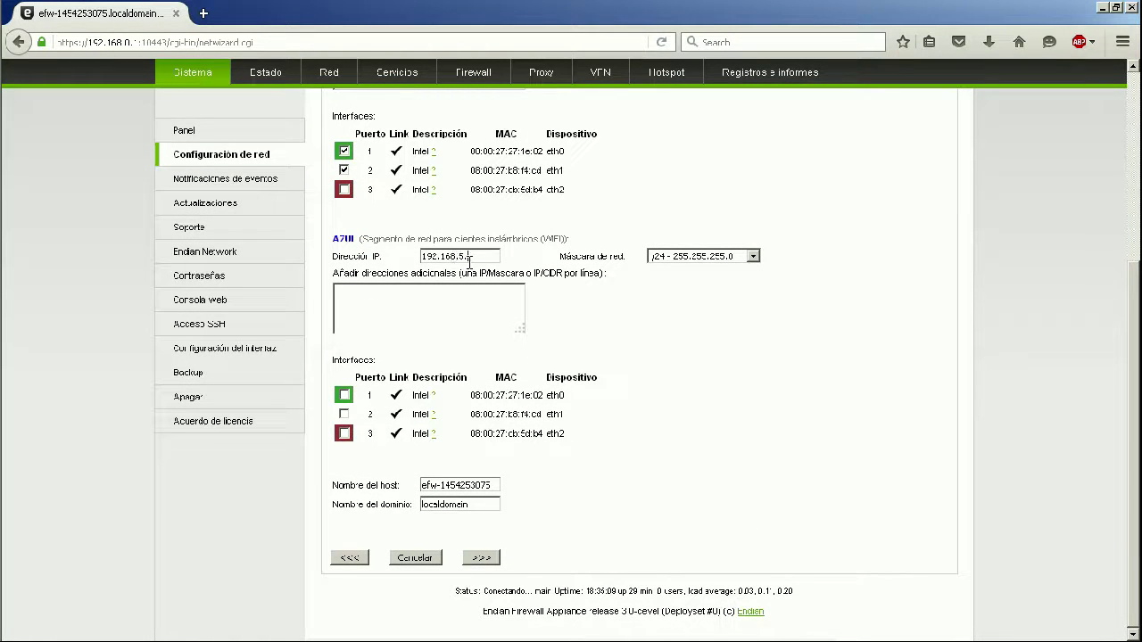
pyautogui.click(480, 558)
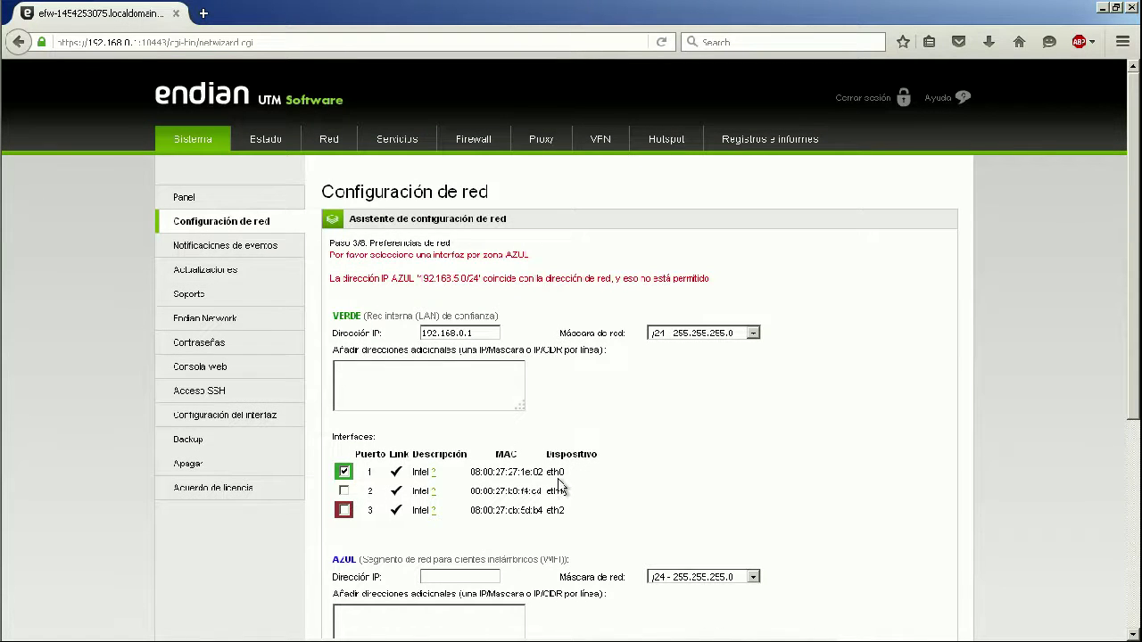
# Set the AZUL zone's IP address to 192.168.5.1 in the network preferences
pyautogui.scroll(-5, 558, 479)
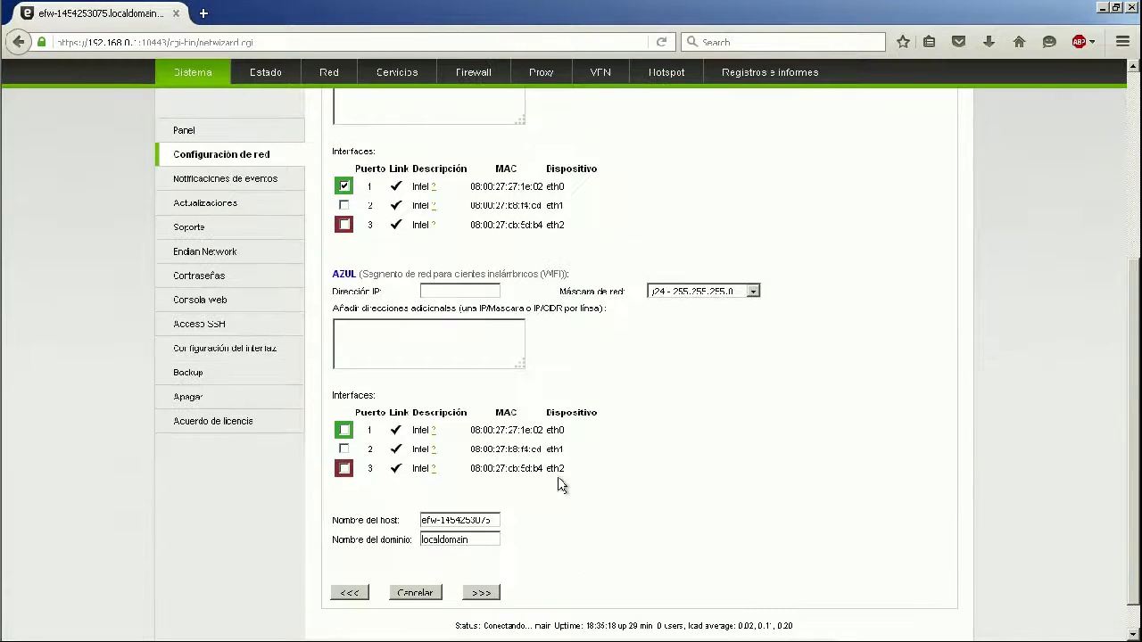
pyautogui.scroll(3, 560, 483)
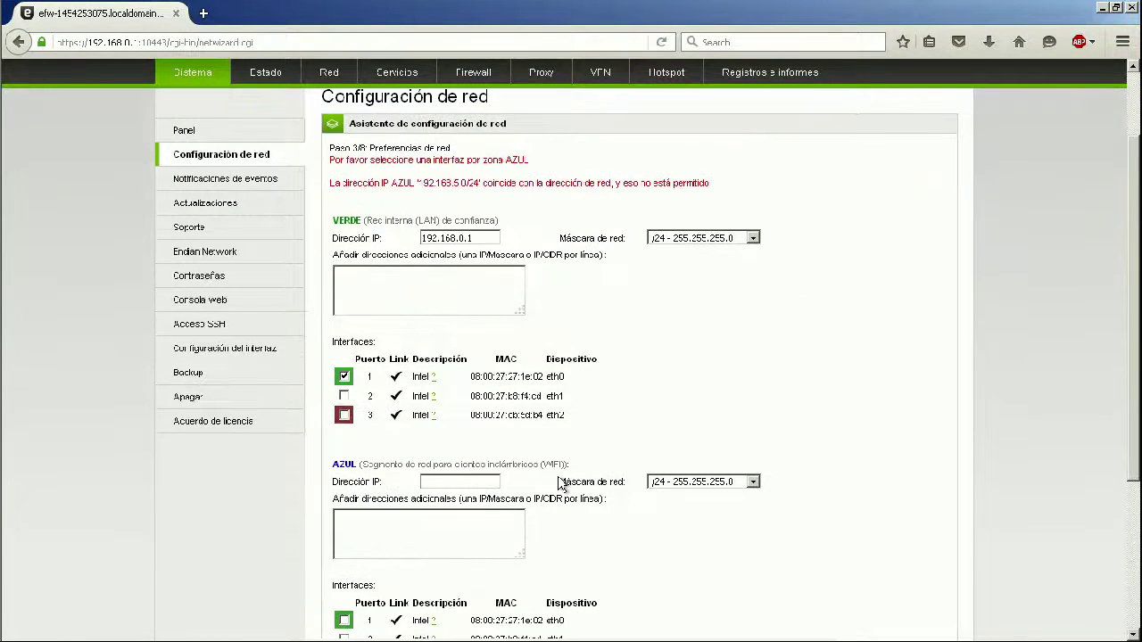
pyautogui.click(476, 477)
pyautogui.write('192.')
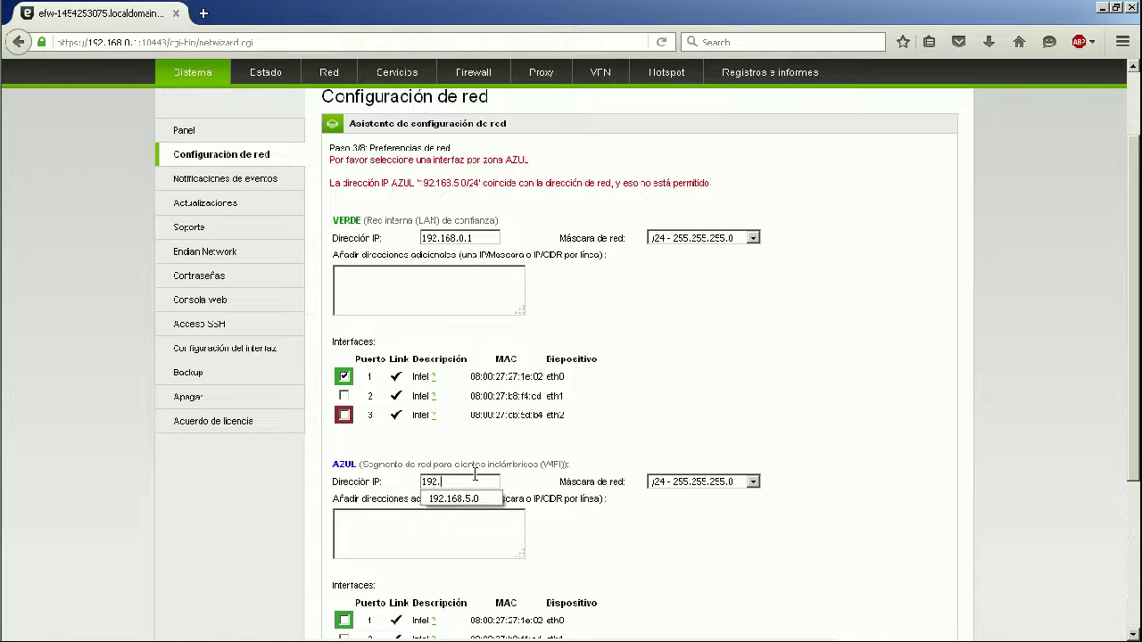
pyautogui.write('168.5.1')
pyautogui.scroll(-5, 482, 499)
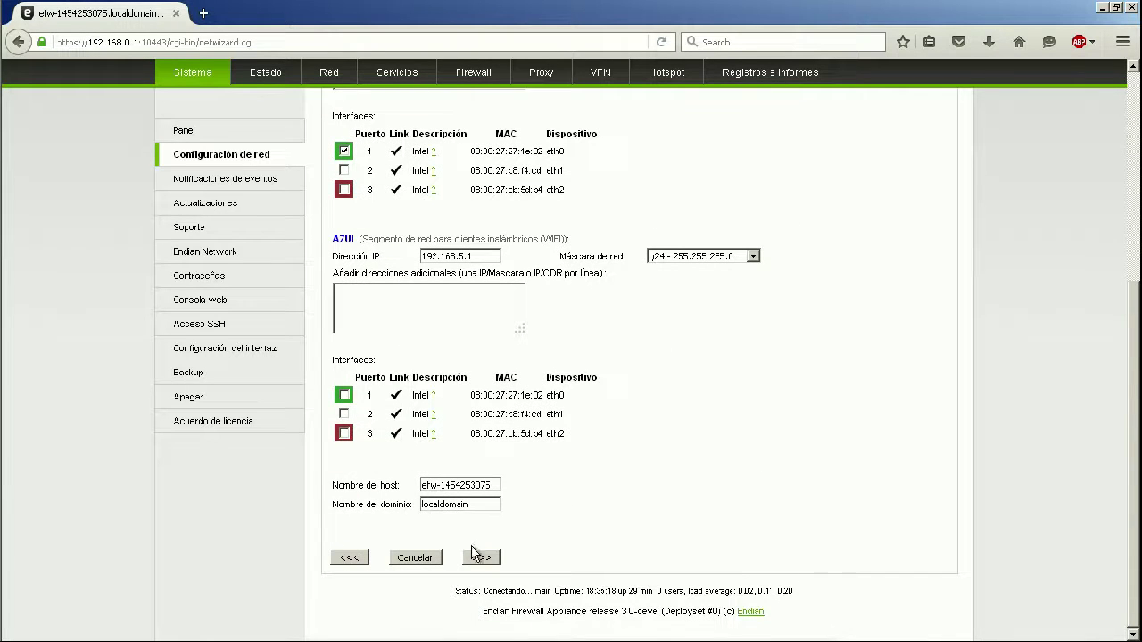
# Try to continue the wizard with eth1 assigned to the AZUL zone and that zone's IP address left blank
pyautogui.click(474, 553)
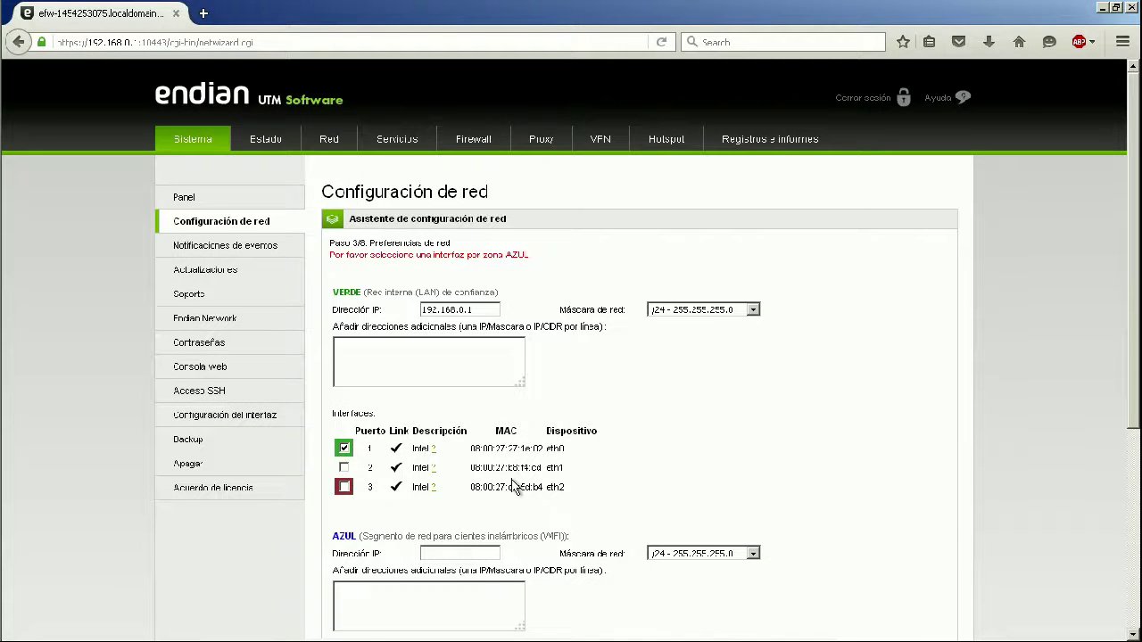
pyautogui.scroll(-4, 514, 487)
pyautogui.click(343, 277)
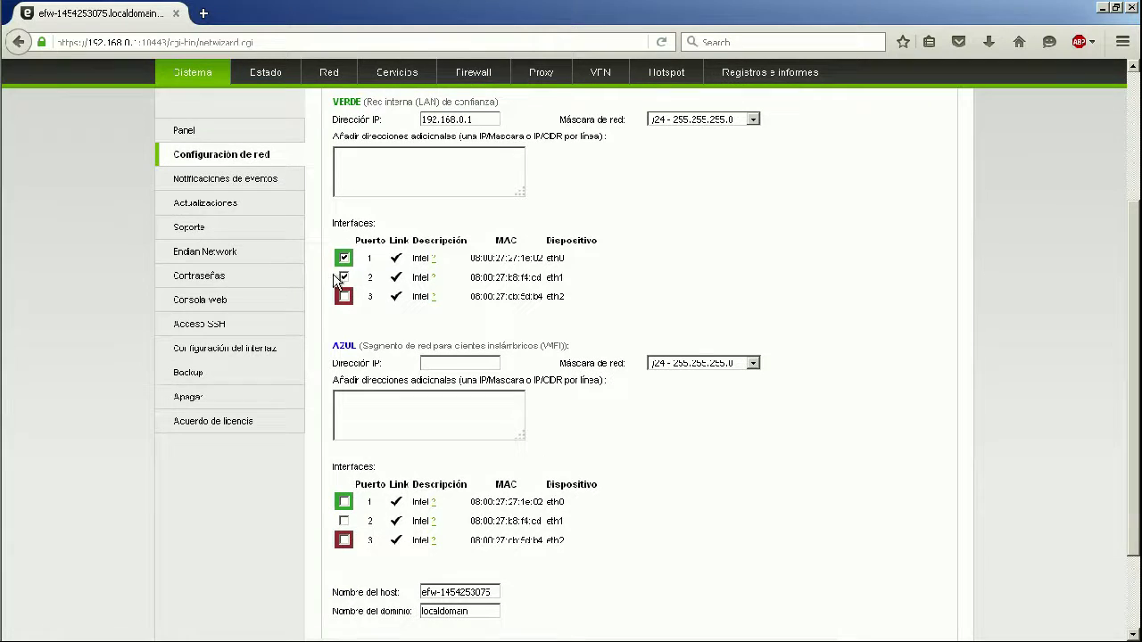
pyautogui.click(344, 278)
pyautogui.click(343, 520)
pyautogui.scroll(-2, 535, 535)
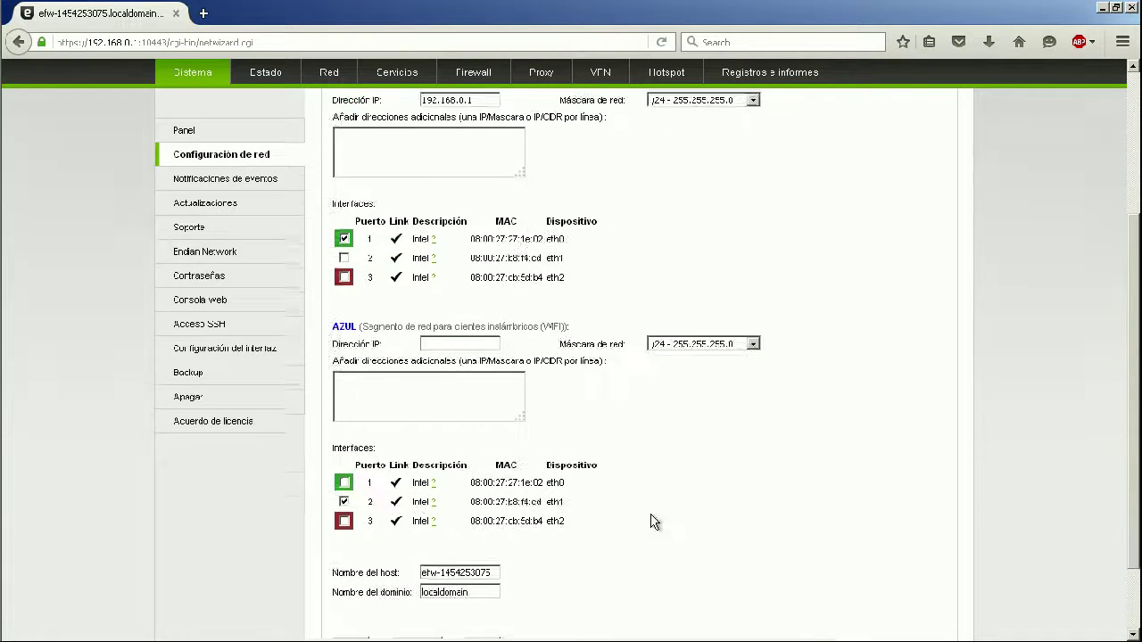
pyautogui.click(482, 558)
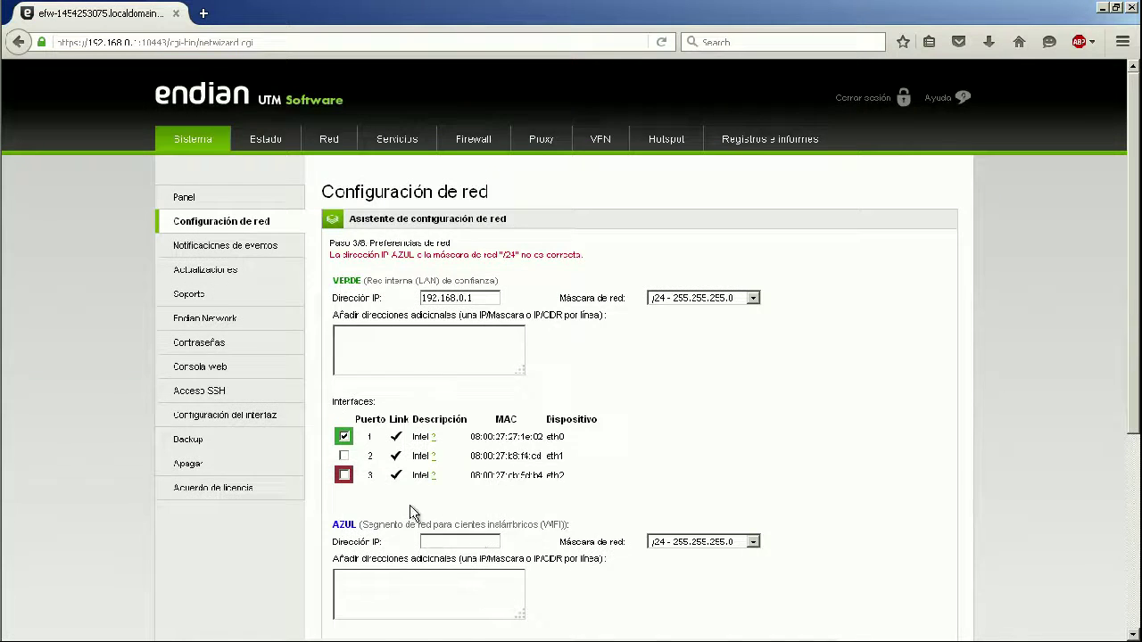
# Assign eth1 to the AZUL zone, set its IP address to 192.168.5.1, and continue the wizard
pyautogui.scroll(-7, 408, 510)
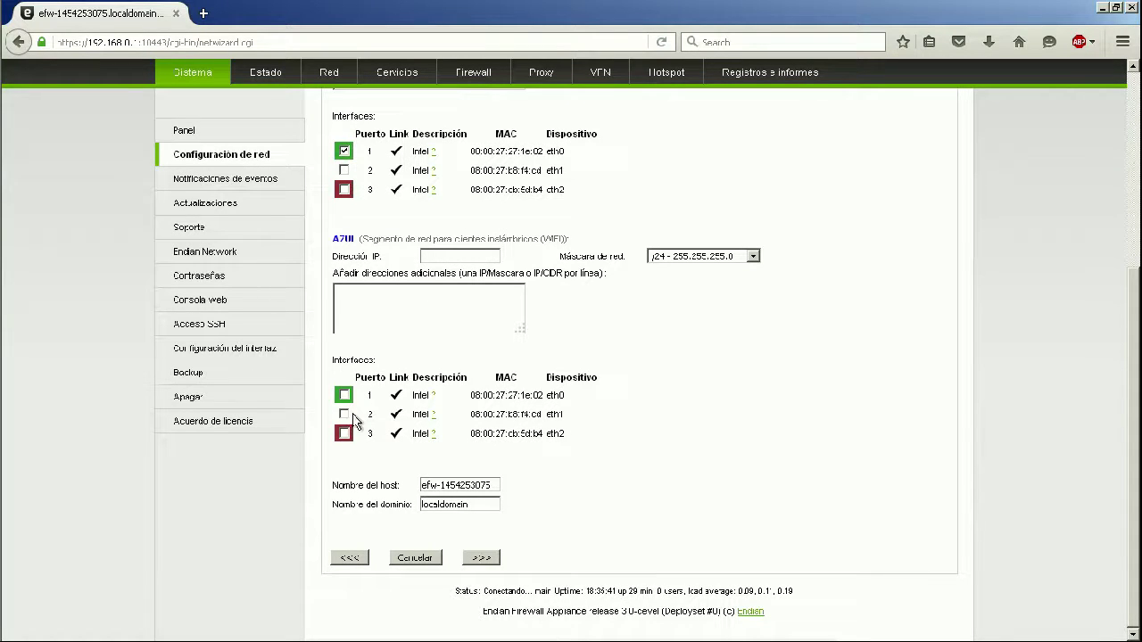
pyautogui.click(344, 415)
pyautogui.click(460, 256)
pyautogui.write('19')
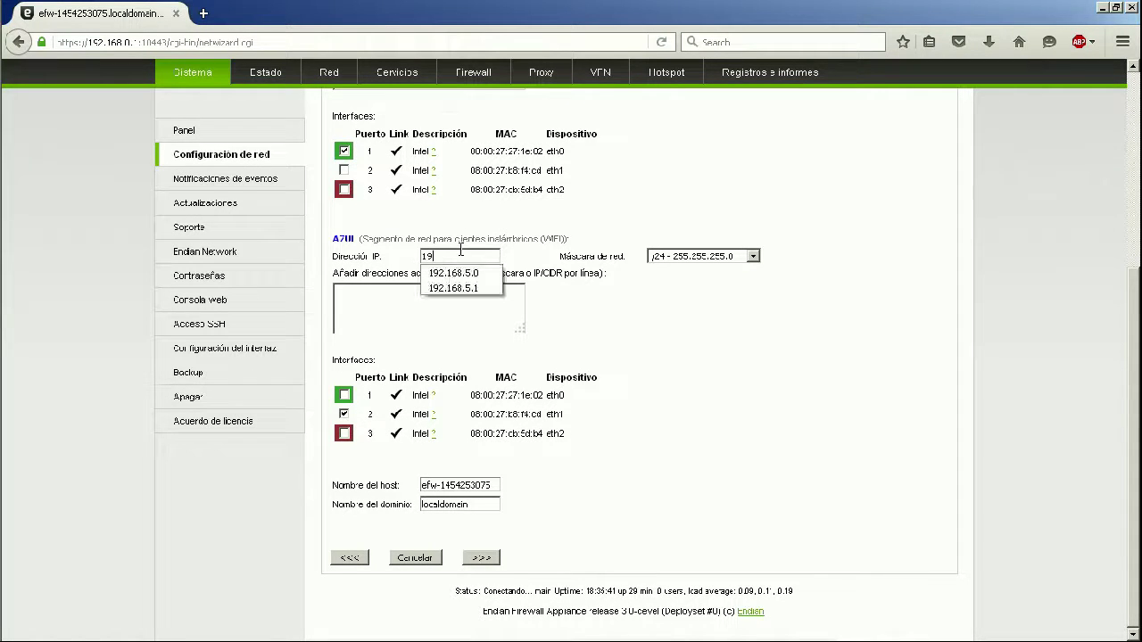
pyautogui.write('2.168.5.1')
pyautogui.click(482, 557)
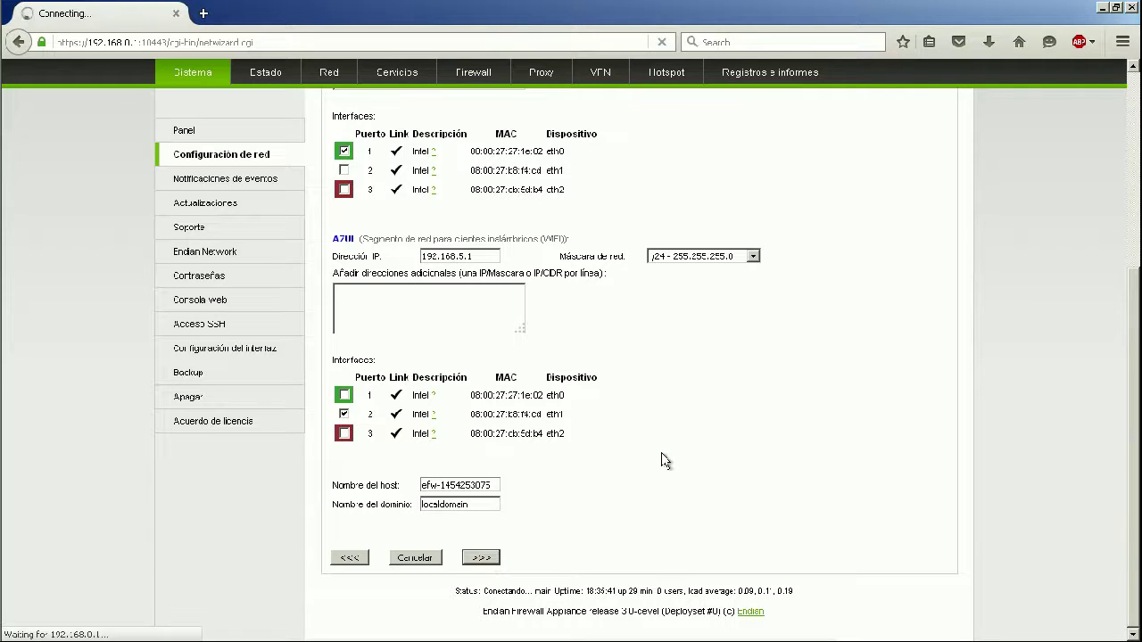
# Keep eth2 and automatic DNS for the ROJO zone, leave the administrative e-mail fields blank, and apply the network configuration
pyautogui.click(489, 514)
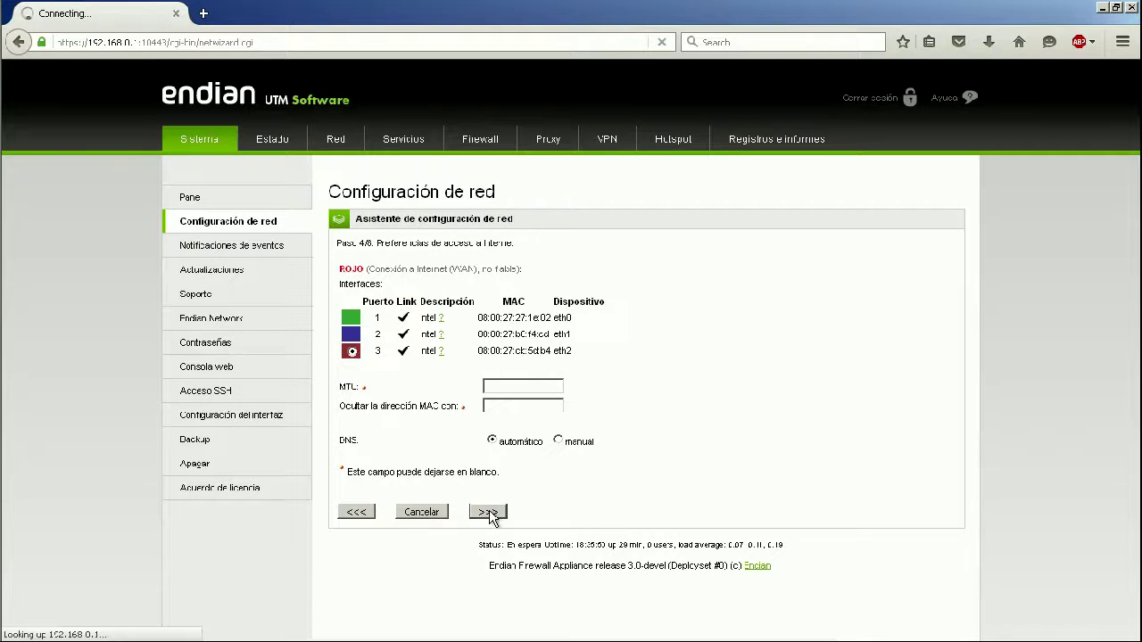
pyautogui.click(486, 307)
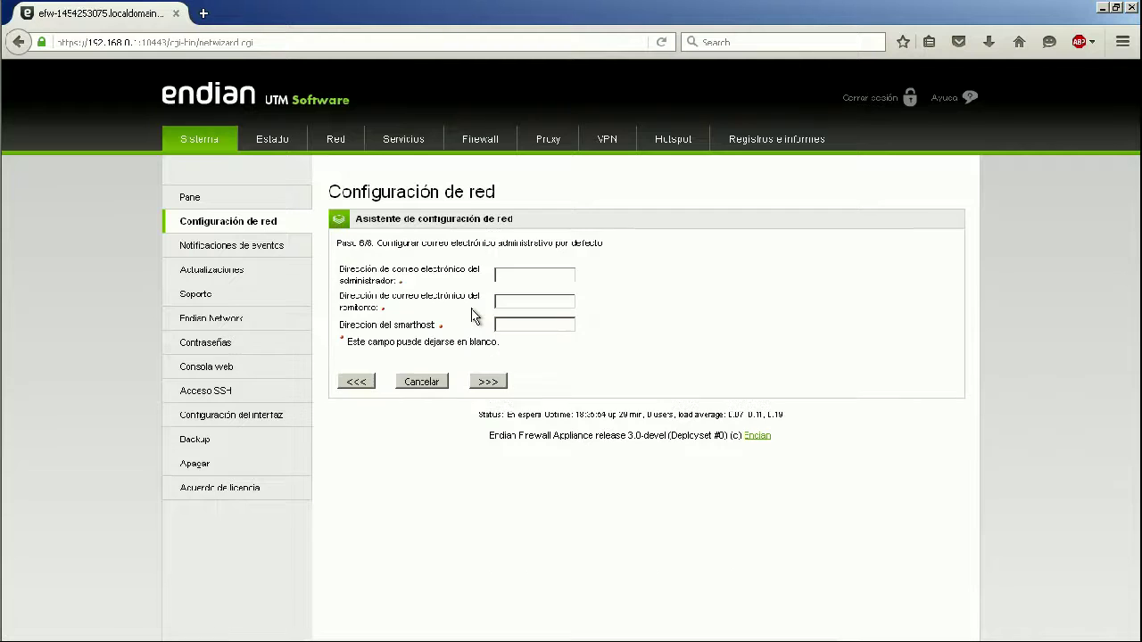
pyautogui.click(487, 381)
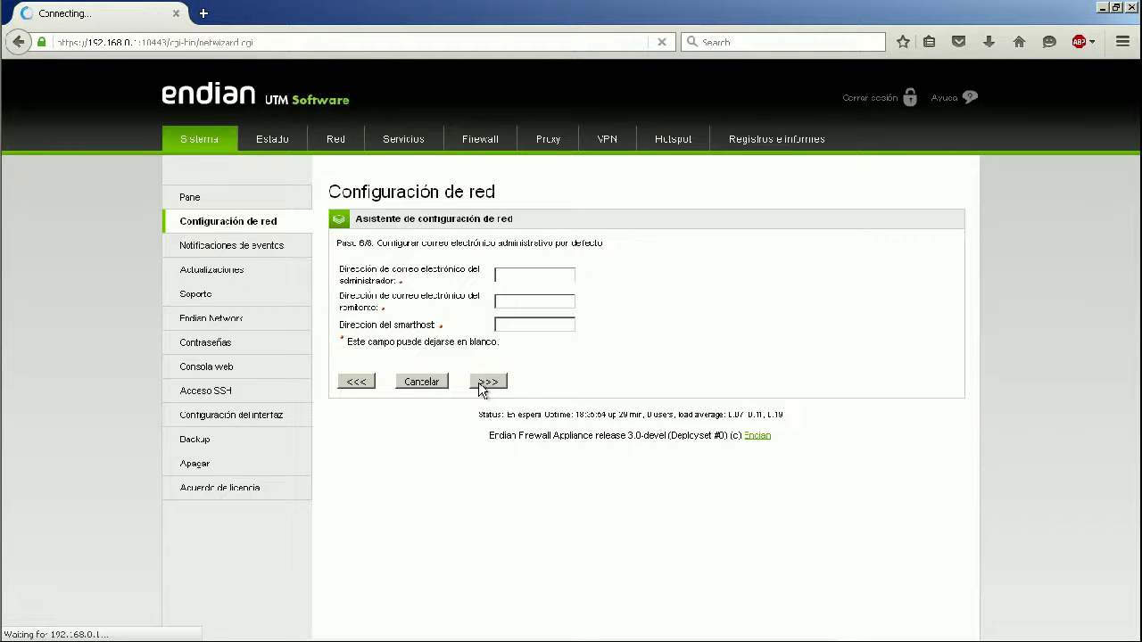
pyautogui.click(529, 339)
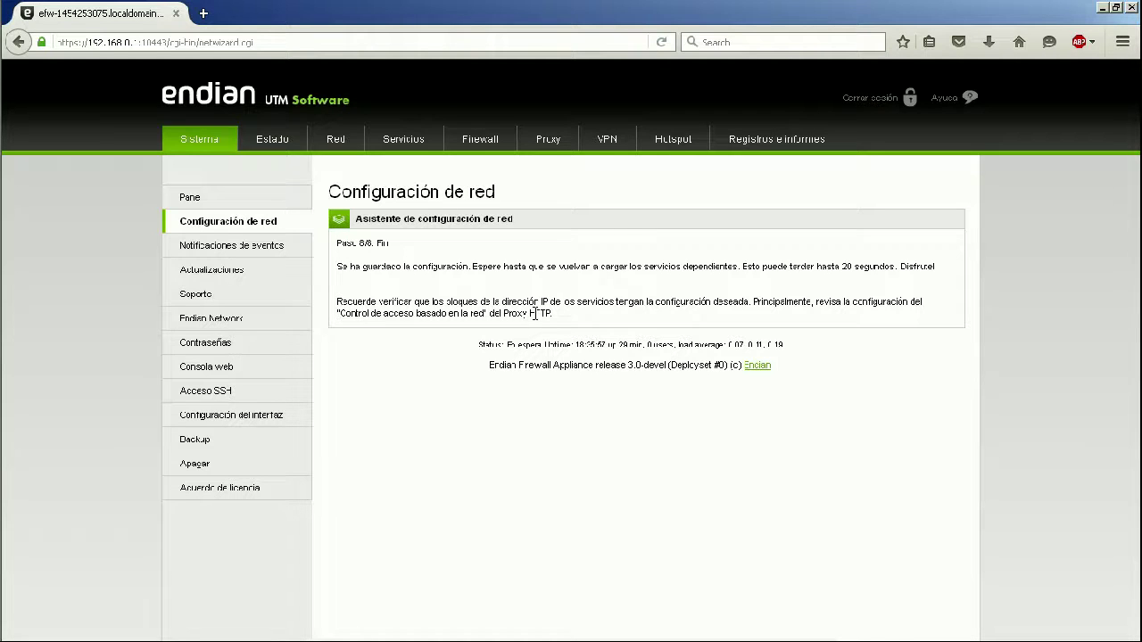
# Enable the UTM's Hotspot functionality and review its settings, keeping the Hotspot principal / independiente role
pyautogui.click(676, 142)
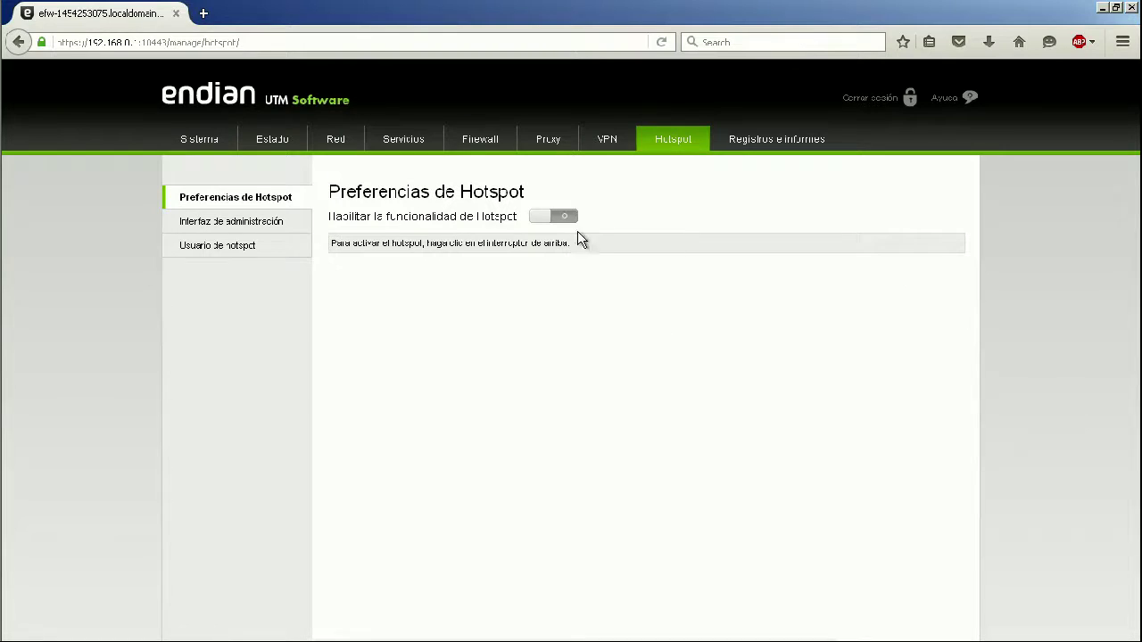
pyautogui.click(564, 216)
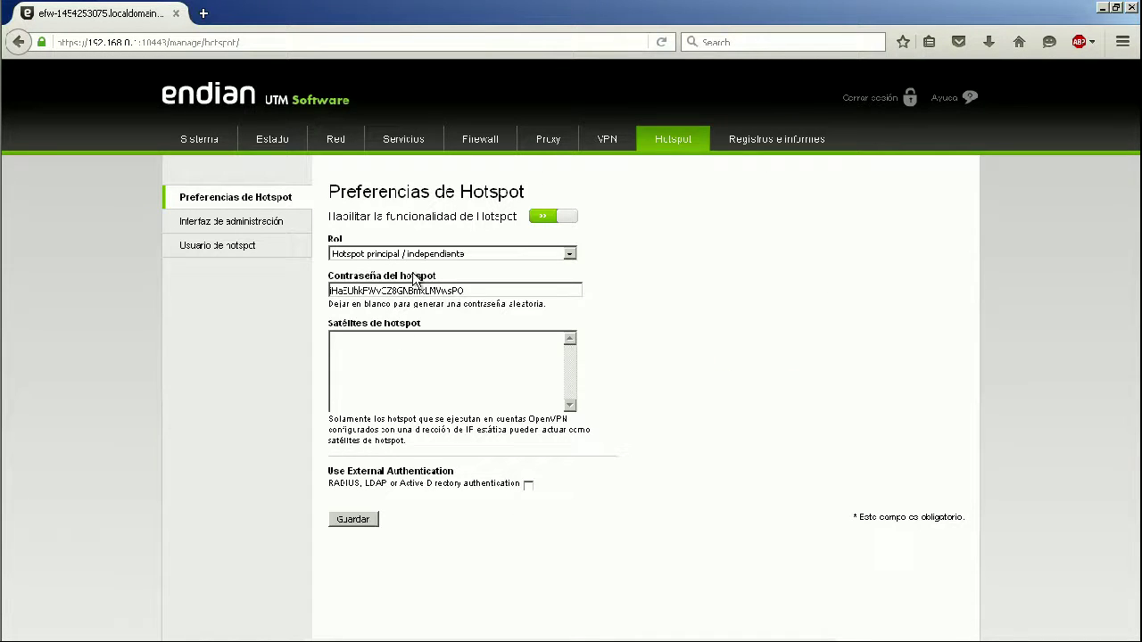
pyautogui.click(434, 254)
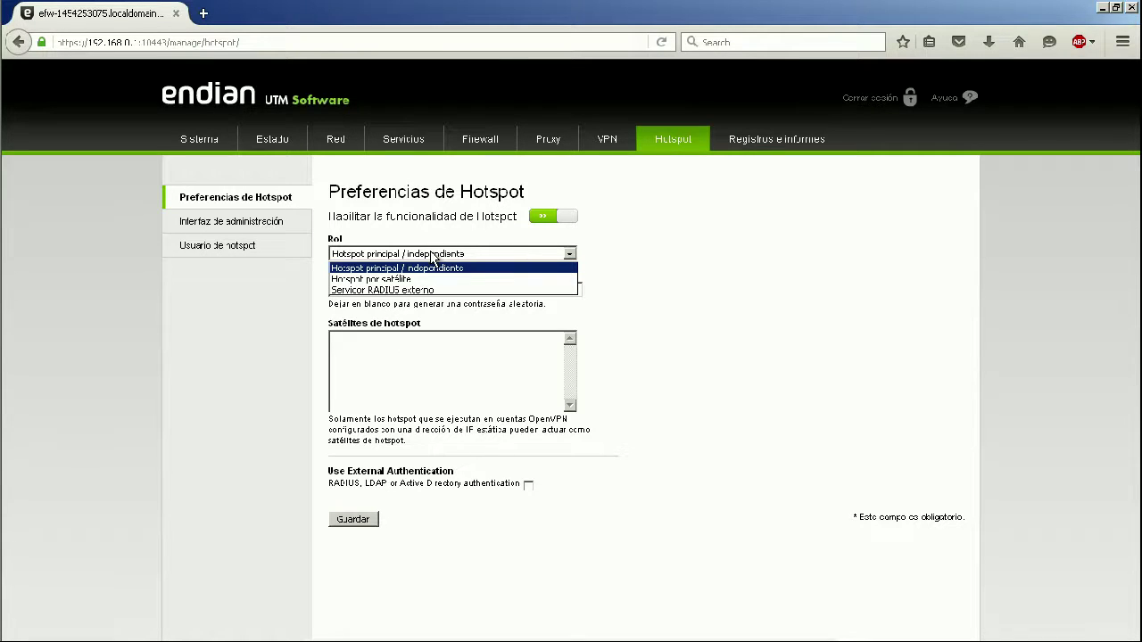
pyautogui.click(419, 268)
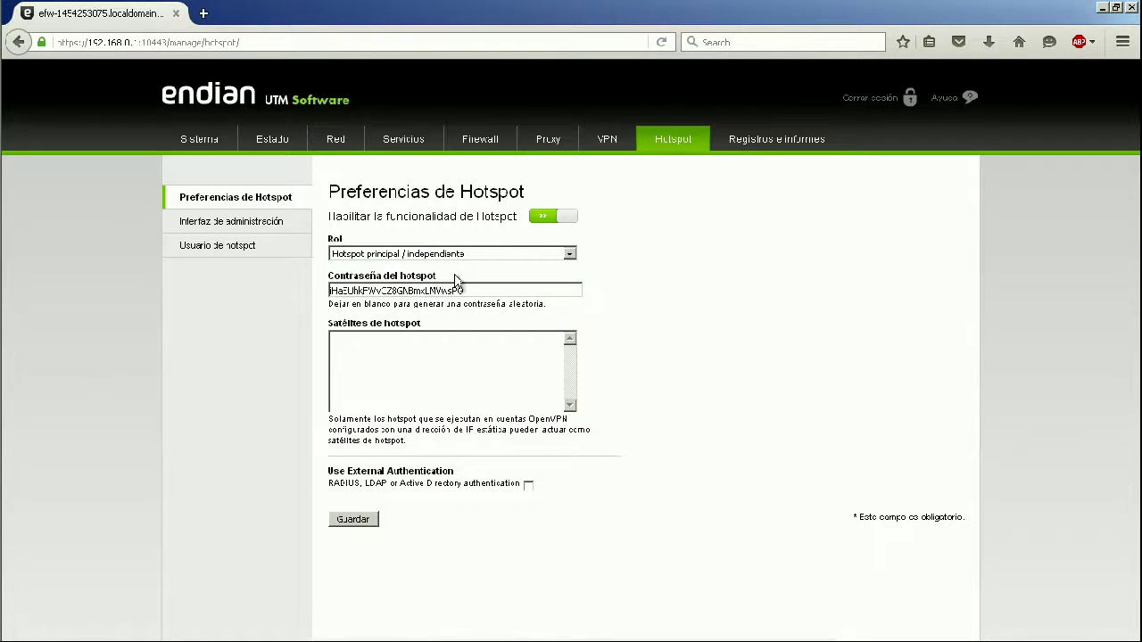
pyautogui.moveTo(479, 290); pyautogui.dragTo(247, 434)
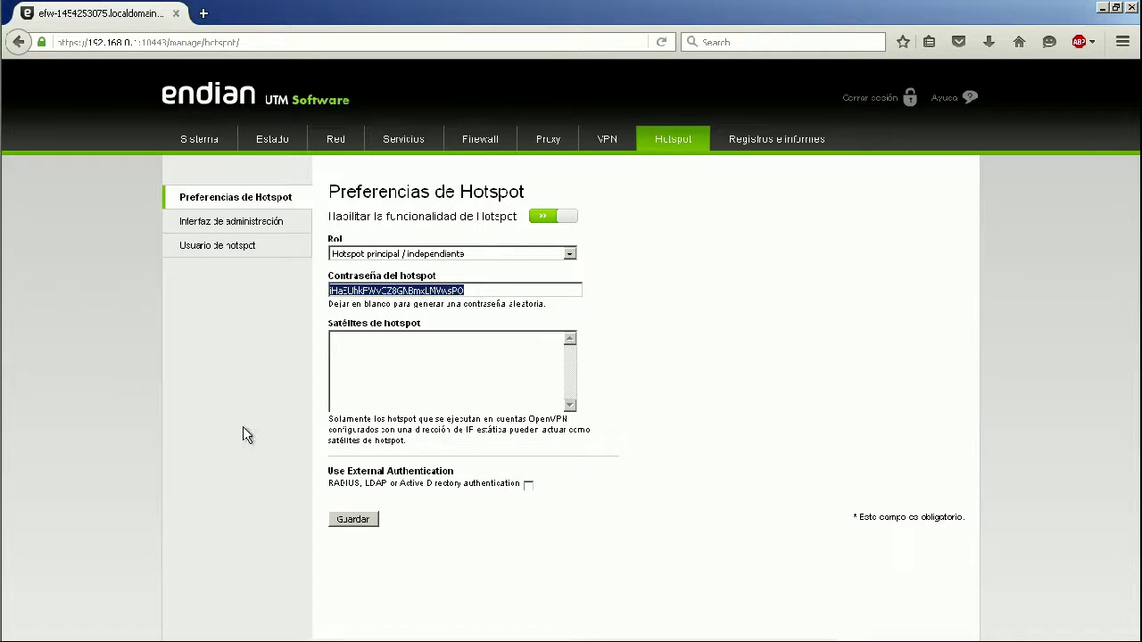
pyautogui.click(450, 384)
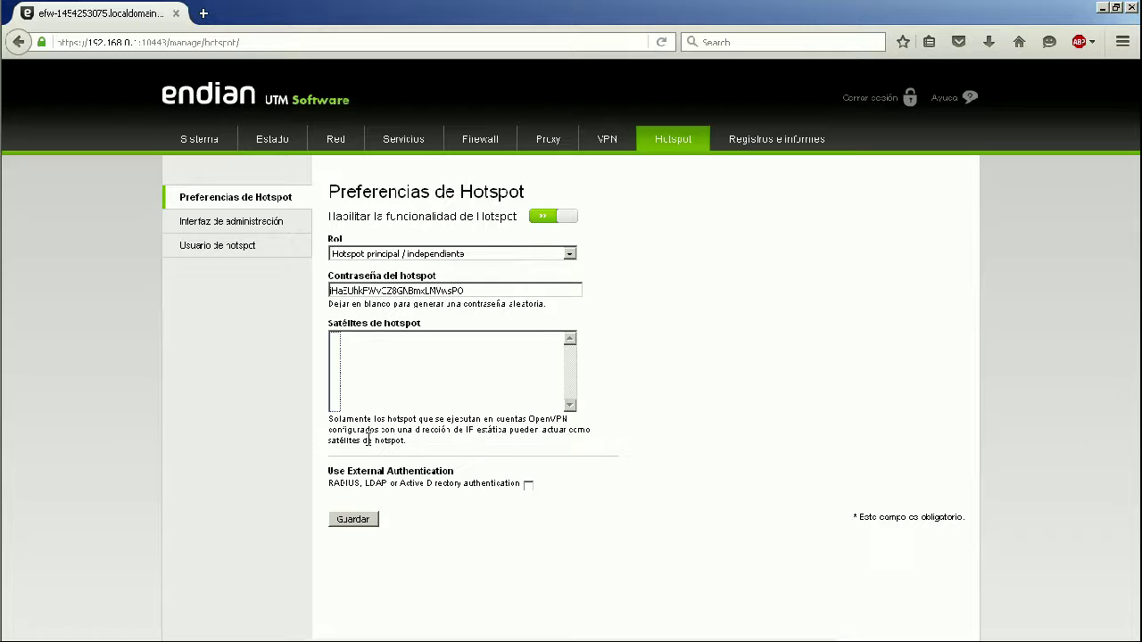
# Open the Hotspot administration interface and view its accounts list and ticket rates
pyautogui.click(231, 222)
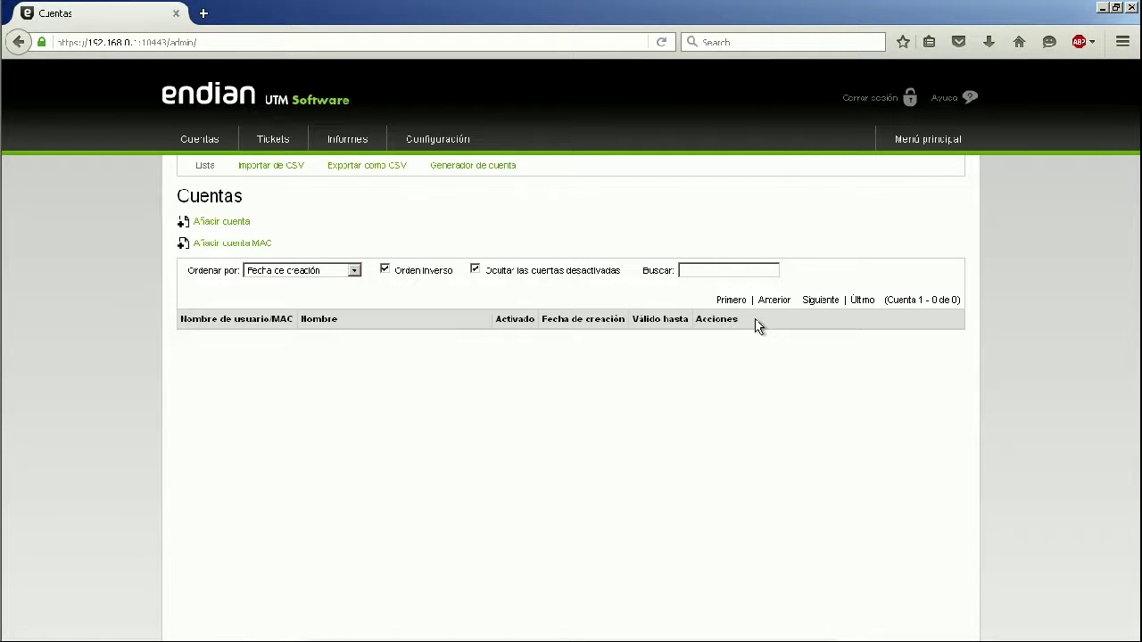
pyautogui.click(216, 141)
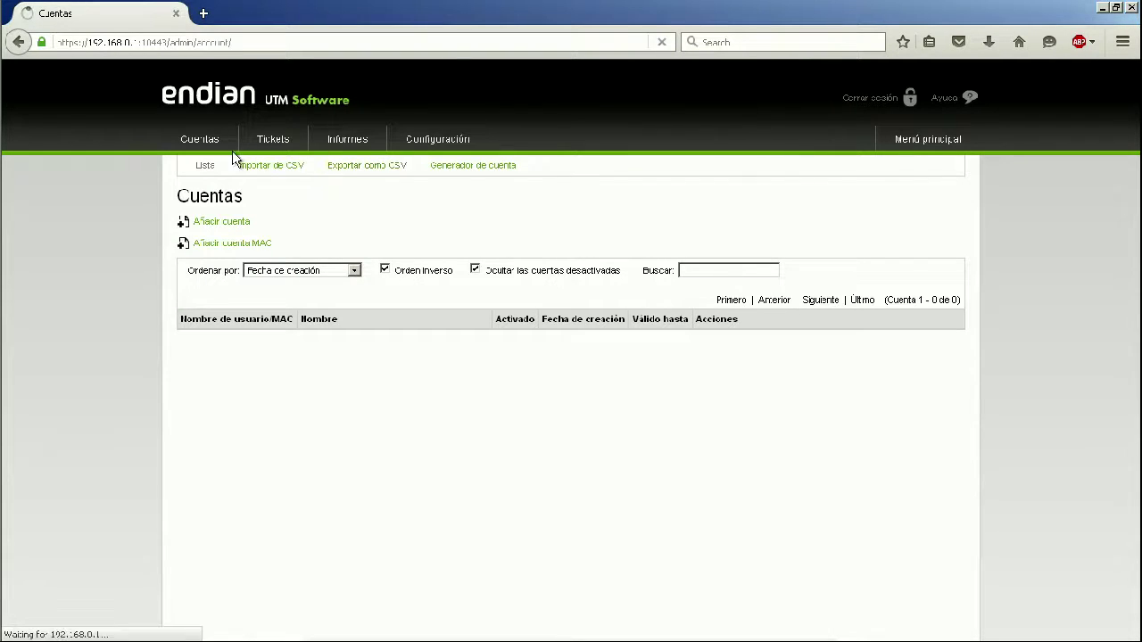
pyautogui.click(284, 148)
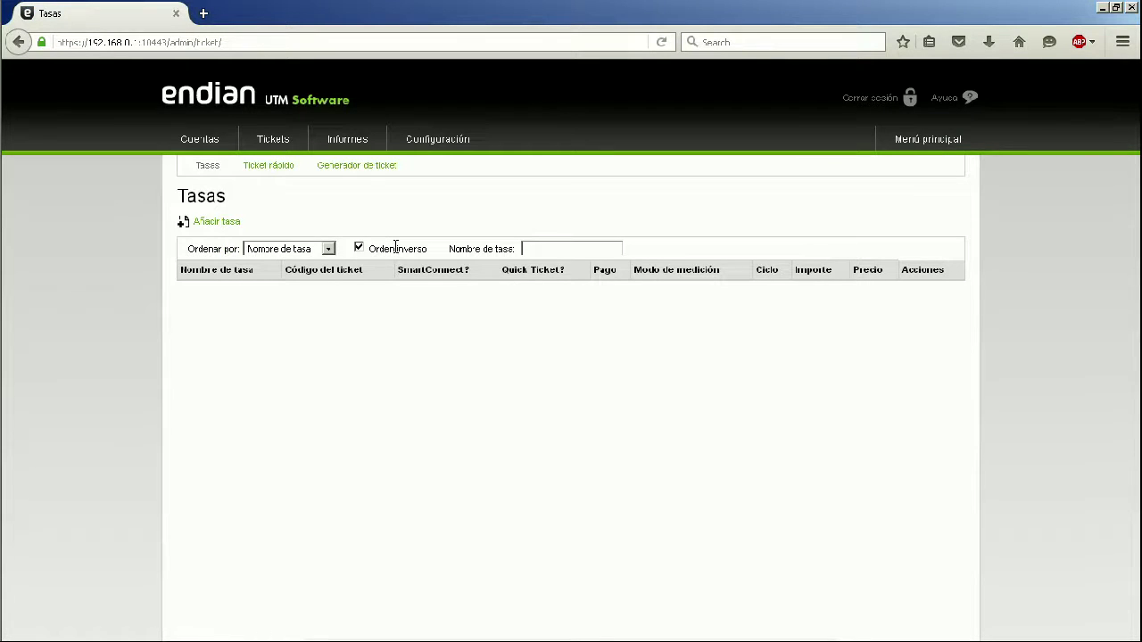
# Start a new ticket rate and examine its rate type, payment and metering mode options
pyautogui.click(217, 223)
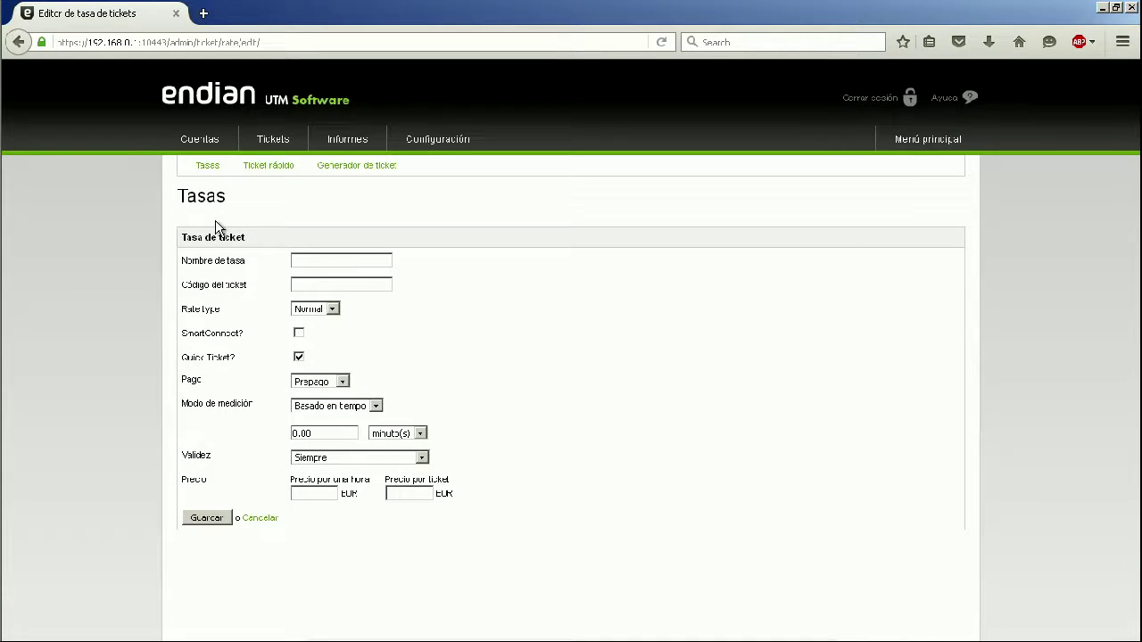
pyautogui.click(331, 309)
pyautogui.click(332, 308)
pyautogui.click(319, 382)
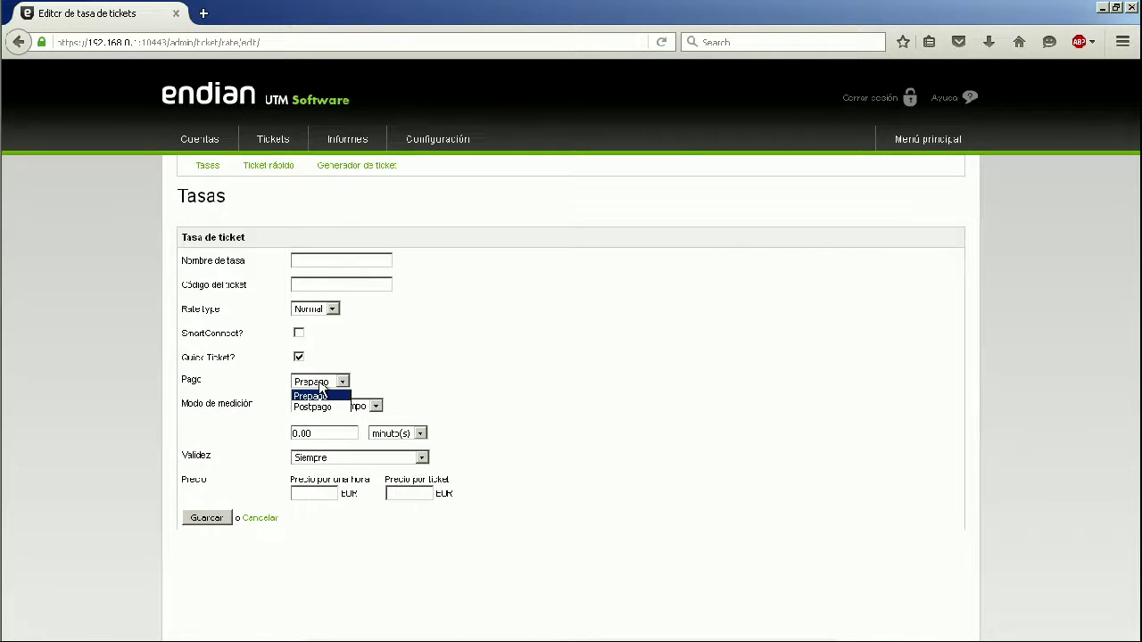
pyautogui.click(415, 389)
pyautogui.click(341, 407)
pyautogui.click(450, 399)
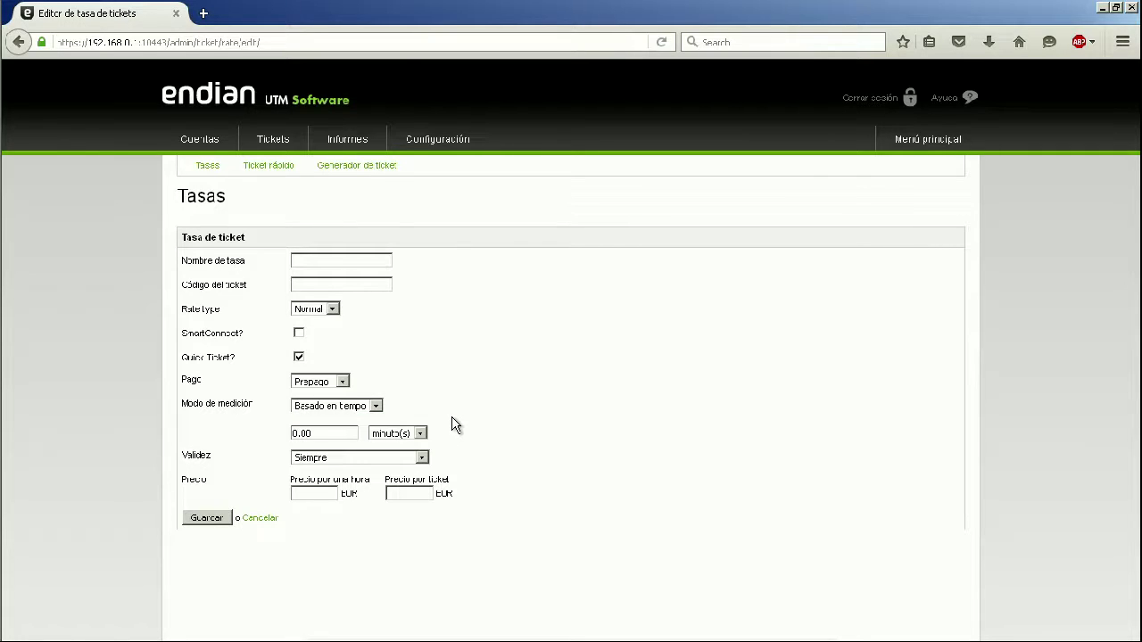
# Set the ticket rate's metering mode to Basado en tráfico with an allowance of 2000 MB
pyautogui.click(350, 407)
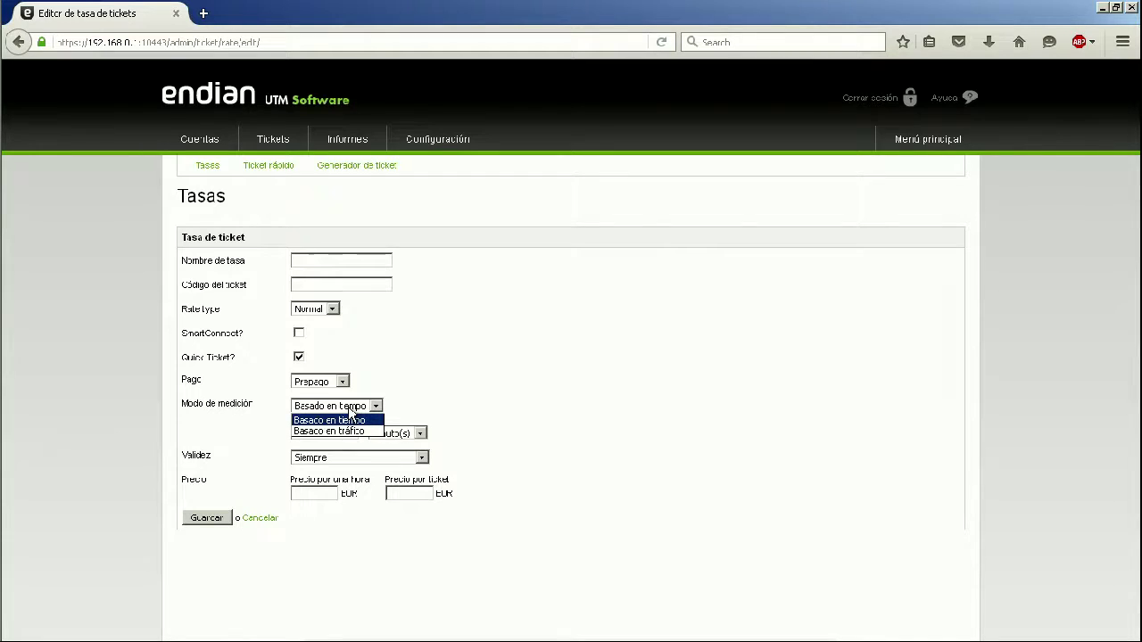
pyautogui.click(353, 431)
pyautogui.click(364, 408)
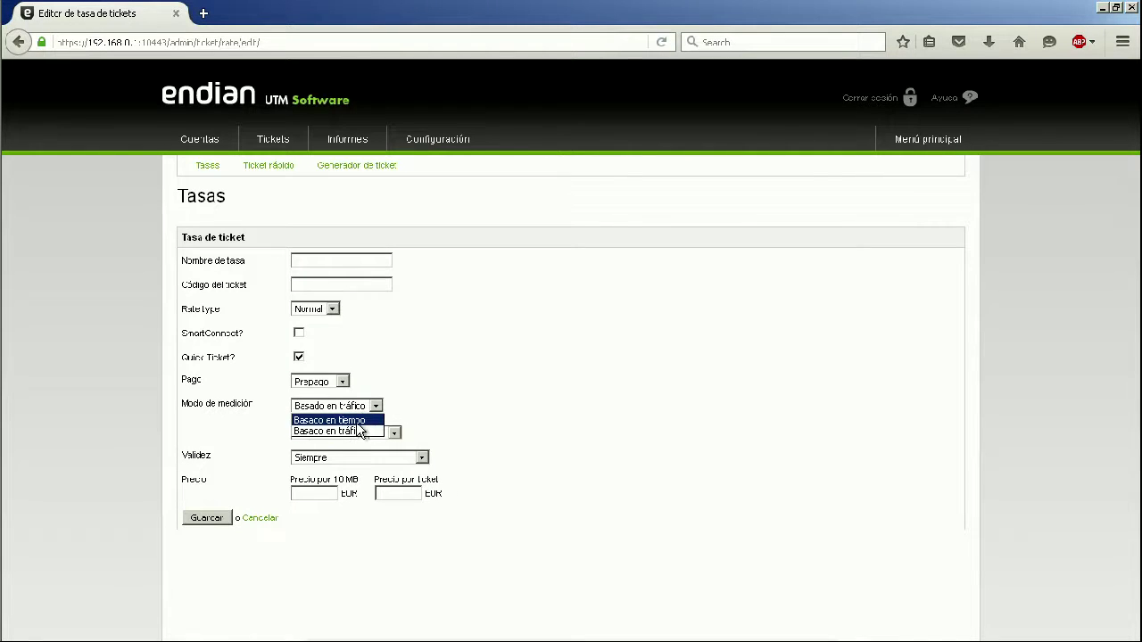
pyautogui.click(360, 431)
pyautogui.moveTo(349, 433); pyautogui.dragTo(257, 435)
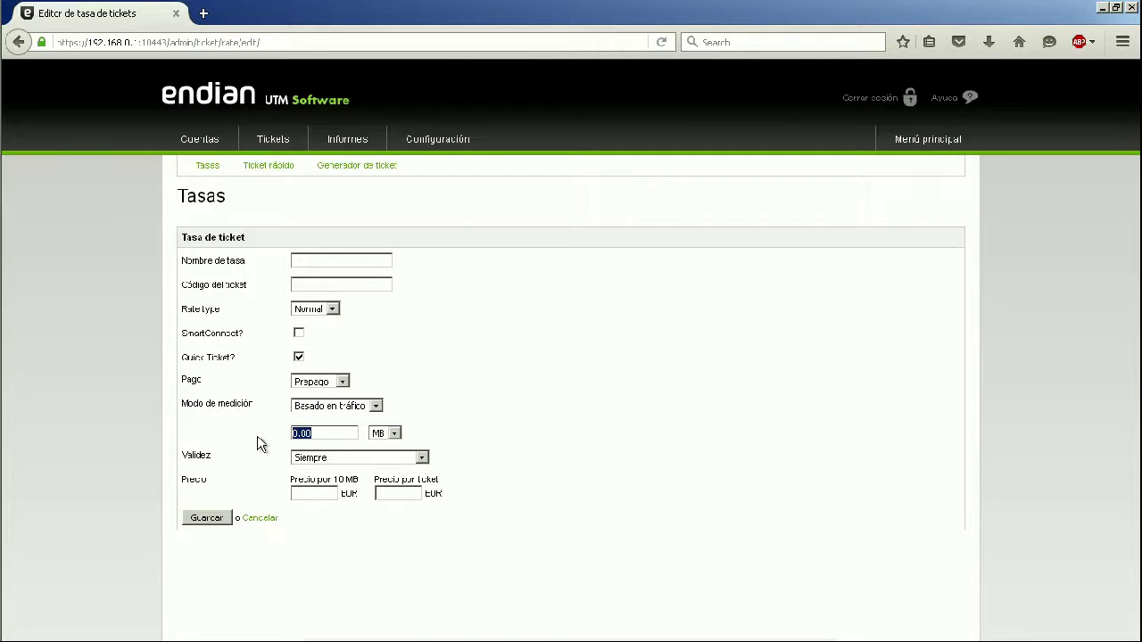
pyautogui.write('2000')
pyautogui.moveTo(378, 480); pyautogui.dragTo(455, 489)
pyautogui.click(542, 494)
# Set the rate to Postpago and Basado en tiempo, with validity Desde la creación del ticket for 3 hours
pyautogui.click(344, 381)
pyautogui.click(314, 401)
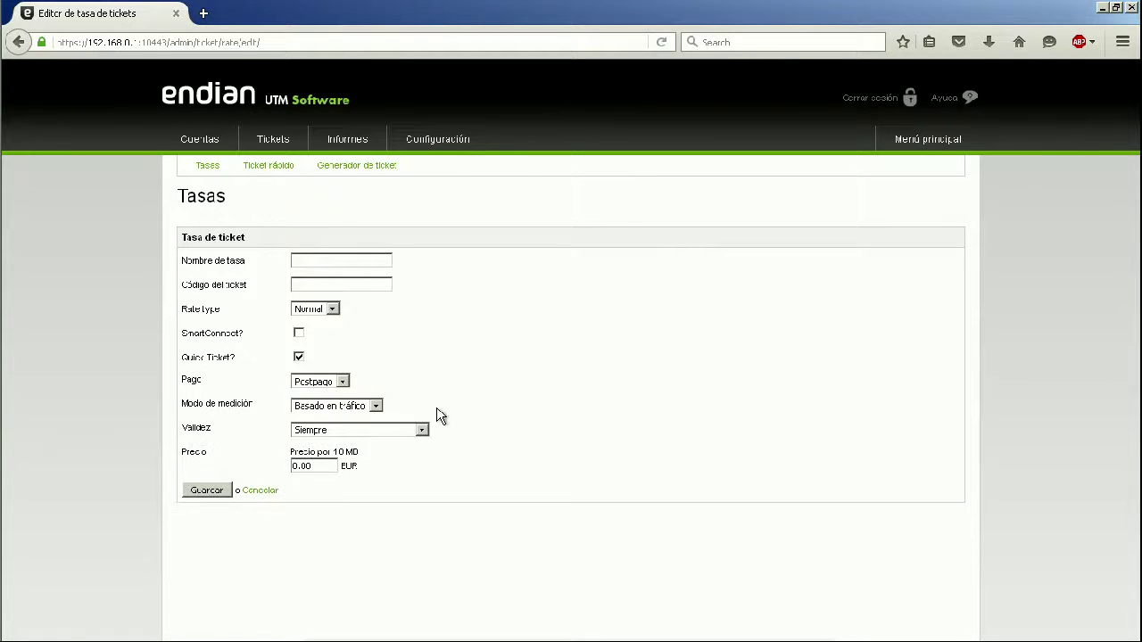
pyautogui.click(375, 405)
pyautogui.click(373, 408)
pyautogui.click(370, 410)
pyautogui.click(355, 420)
pyautogui.click(393, 432)
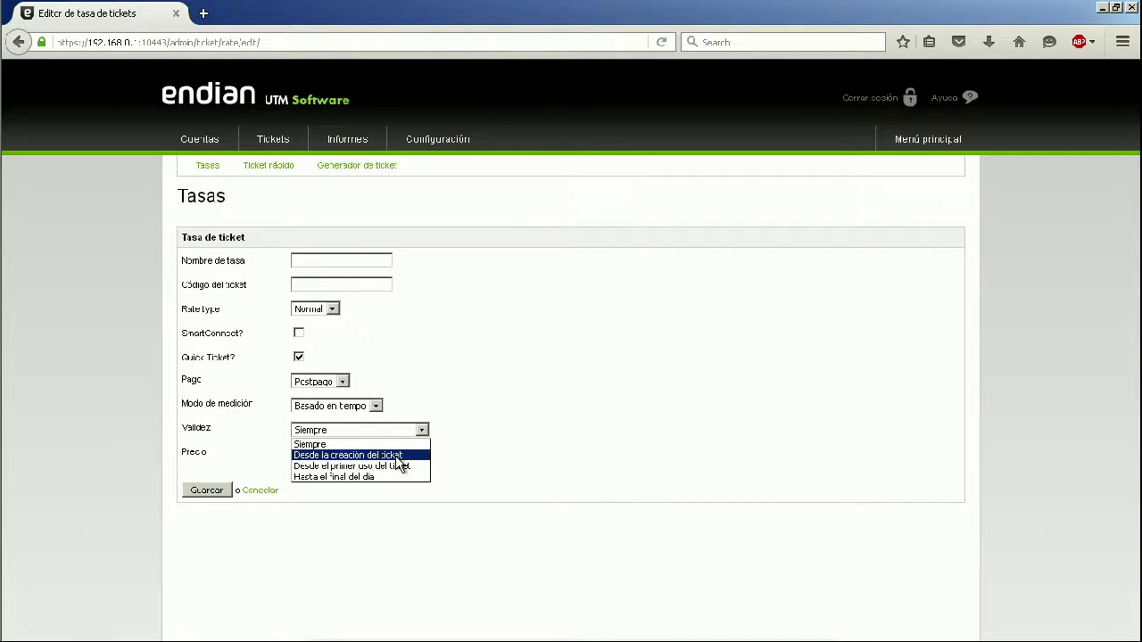
pyautogui.click(397, 456)
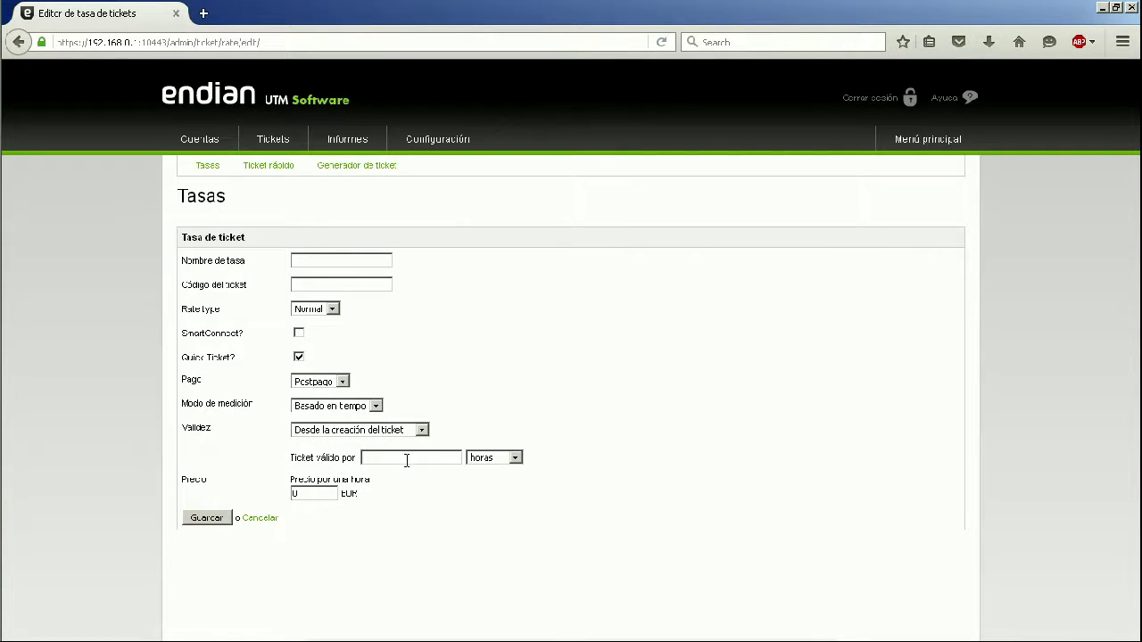
pyautogui.write('3')
# View the ticket generator and quick ticket pages, and return to the UTM's Hotspot preferences
pyautogui.click(366, 166)
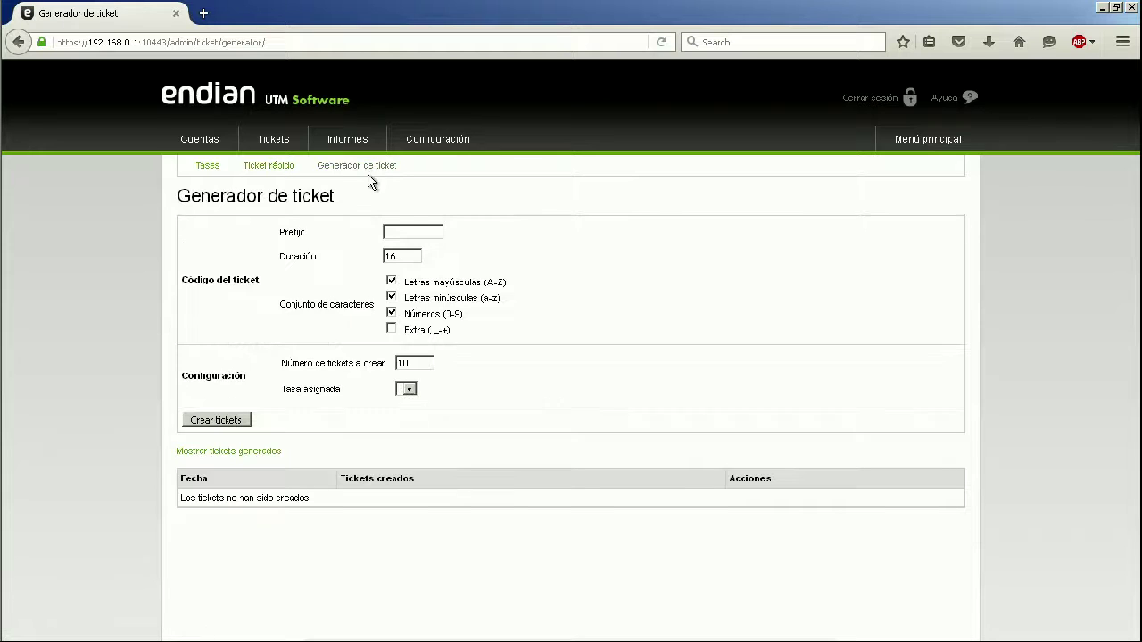
pyautogui.click(286, 168)
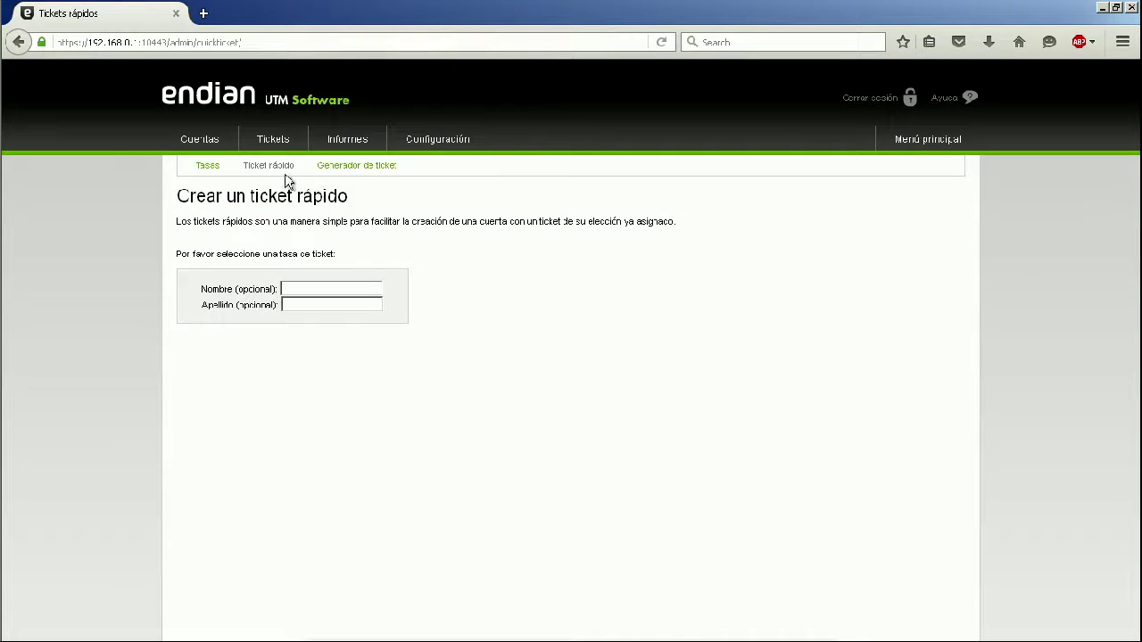
pyautogui.click(938, 139)
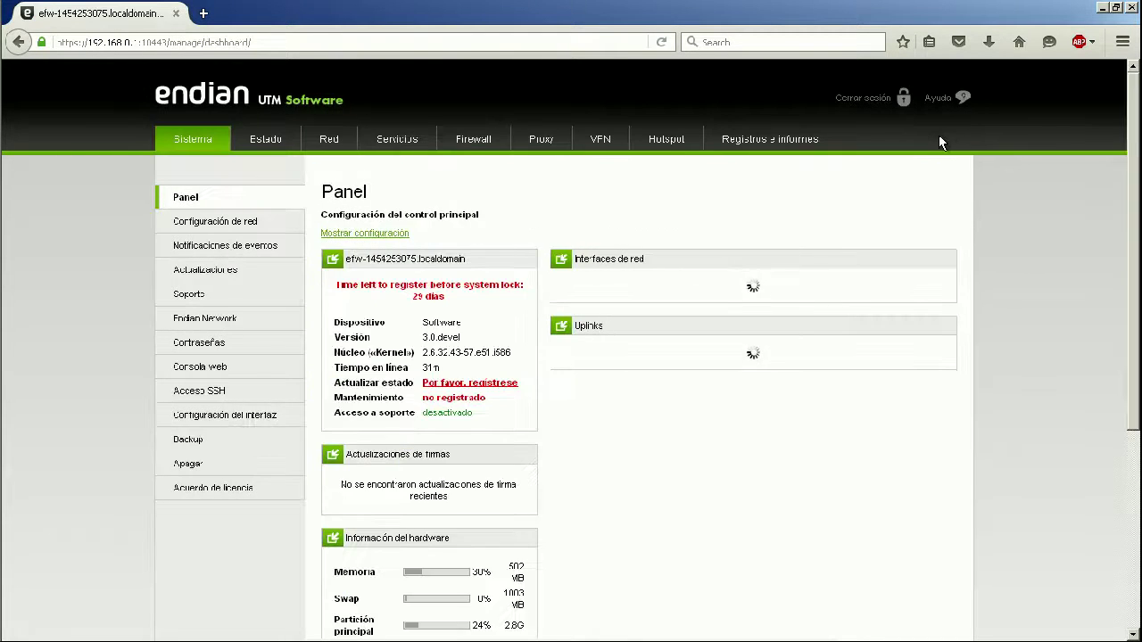
pyautogui.click(673, 145)
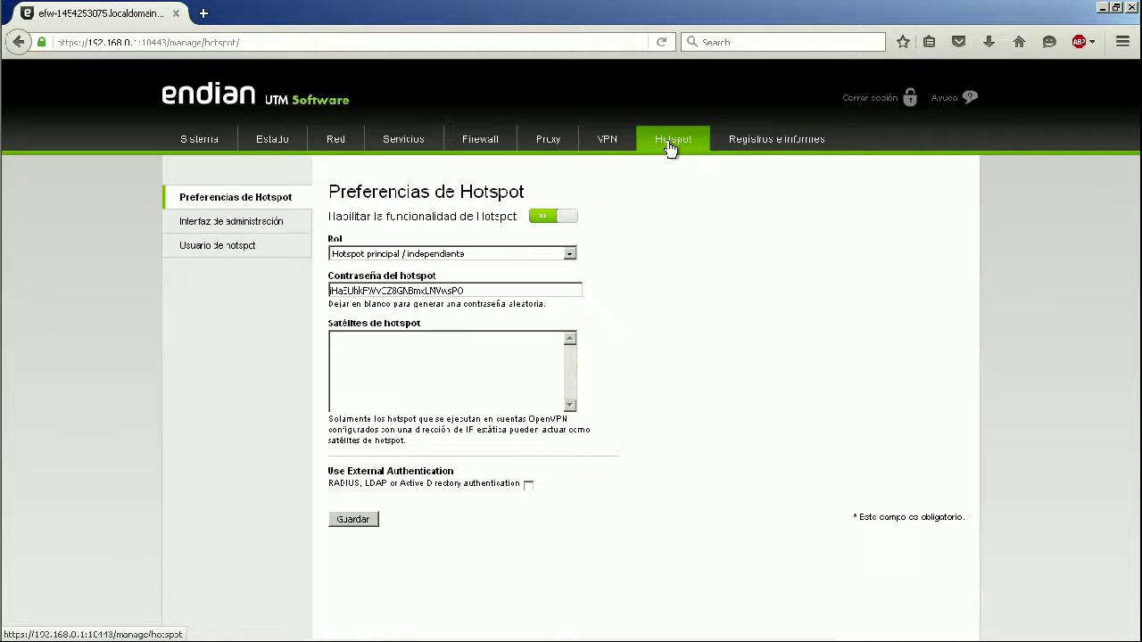
# Open Registros e informes in both Endian UTM and Firewall Community to compare them, and return to the UTM
pyautogui.click(774, 143)
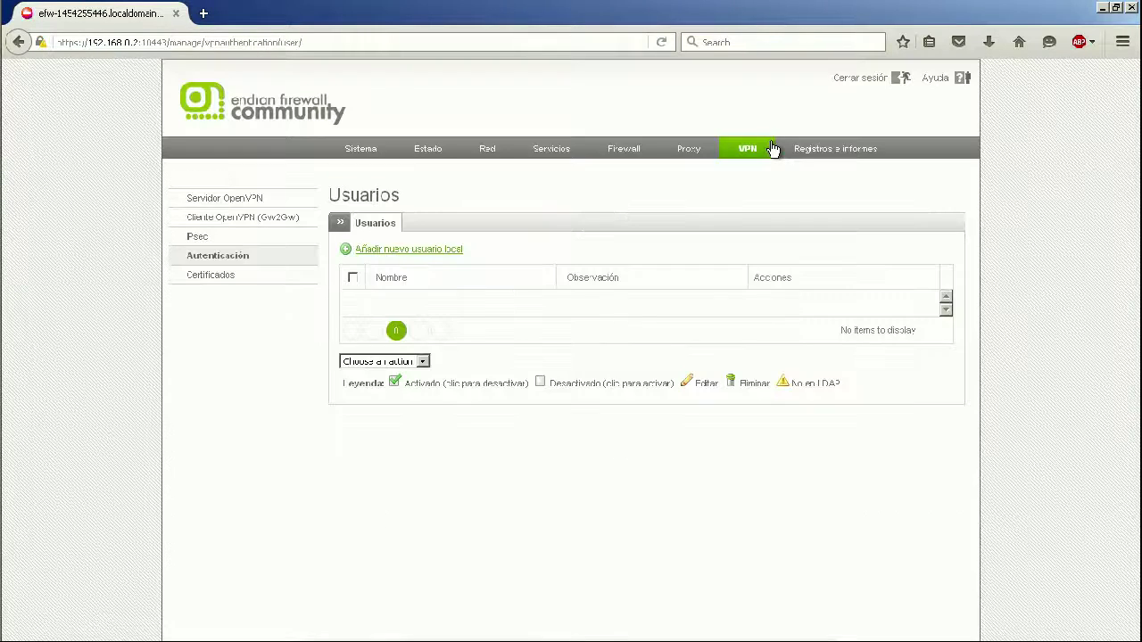
pyautogui.click(848, 150)
pyautogui.hotkey('alt', 'Tab')
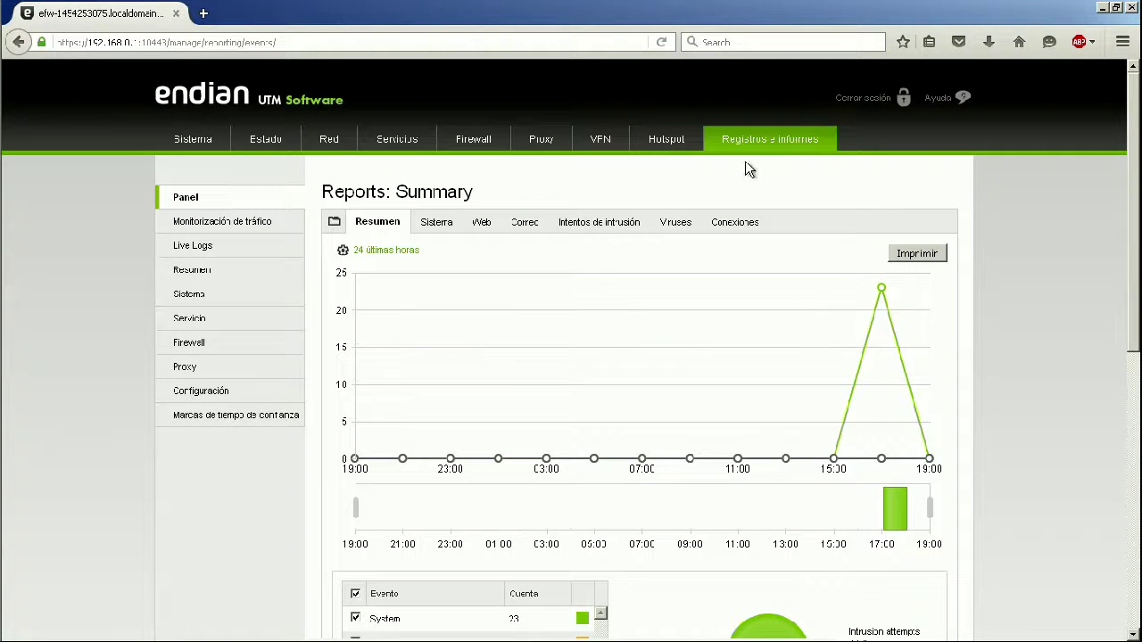
# Examine the UTM's Reports: Summary chart and event list, comparing the section with Firewall Community's Registros en tiempo real page
pyautogui.scroll(-10, 785, 363)
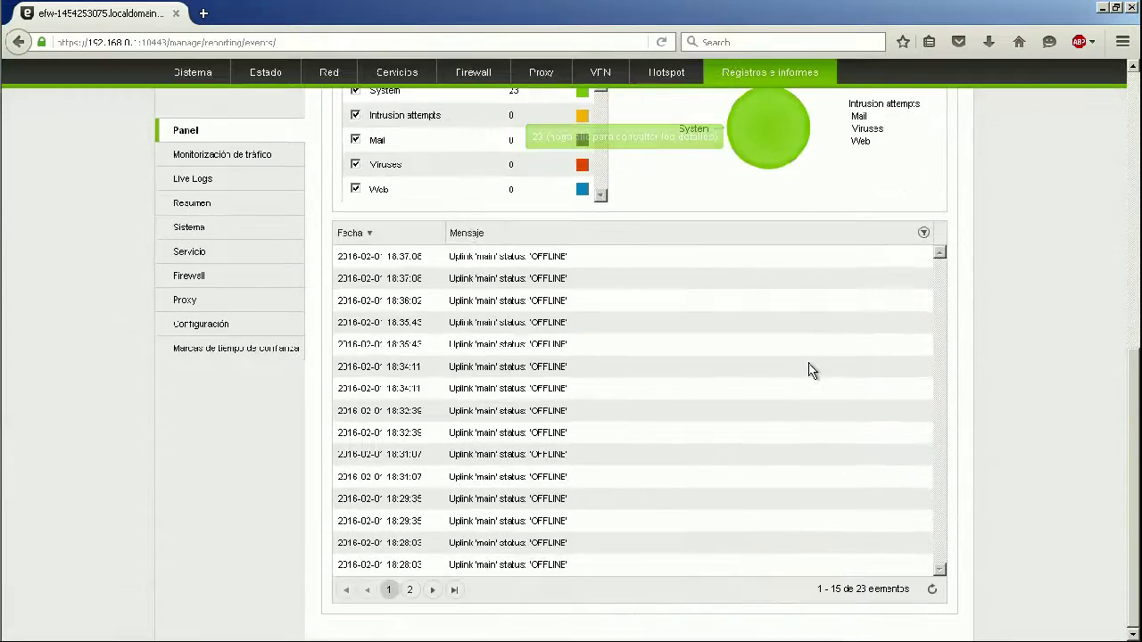
pyautogui.scroll(10, 812, 379)
pyautogui.hotkey('alt', 'Tab')
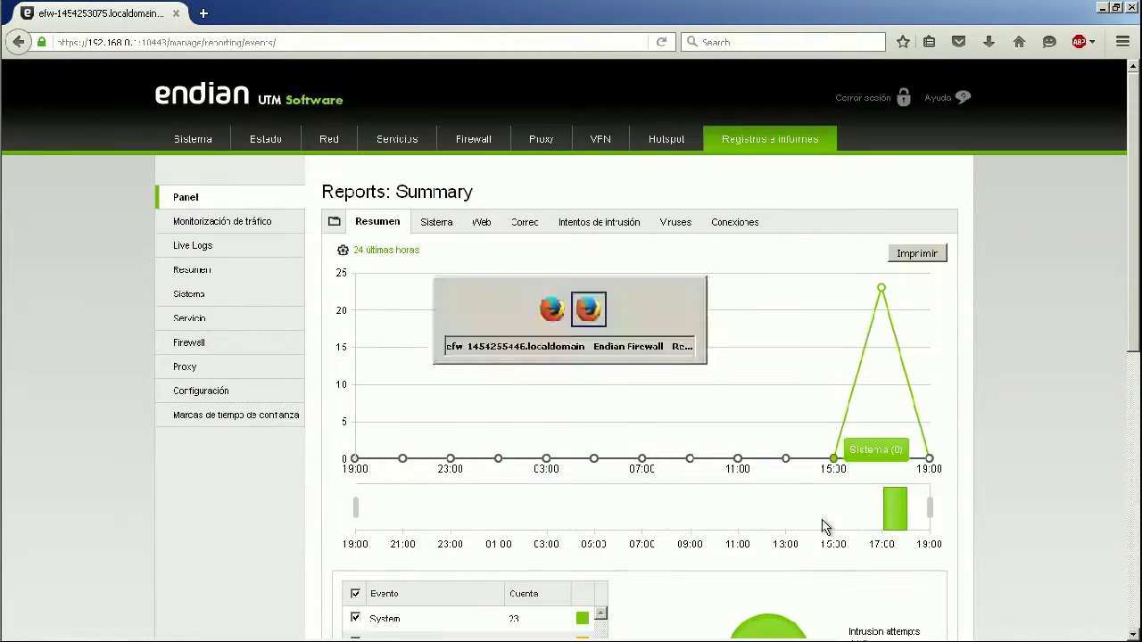
pyautogui.hotkey('alt', 'Tab')
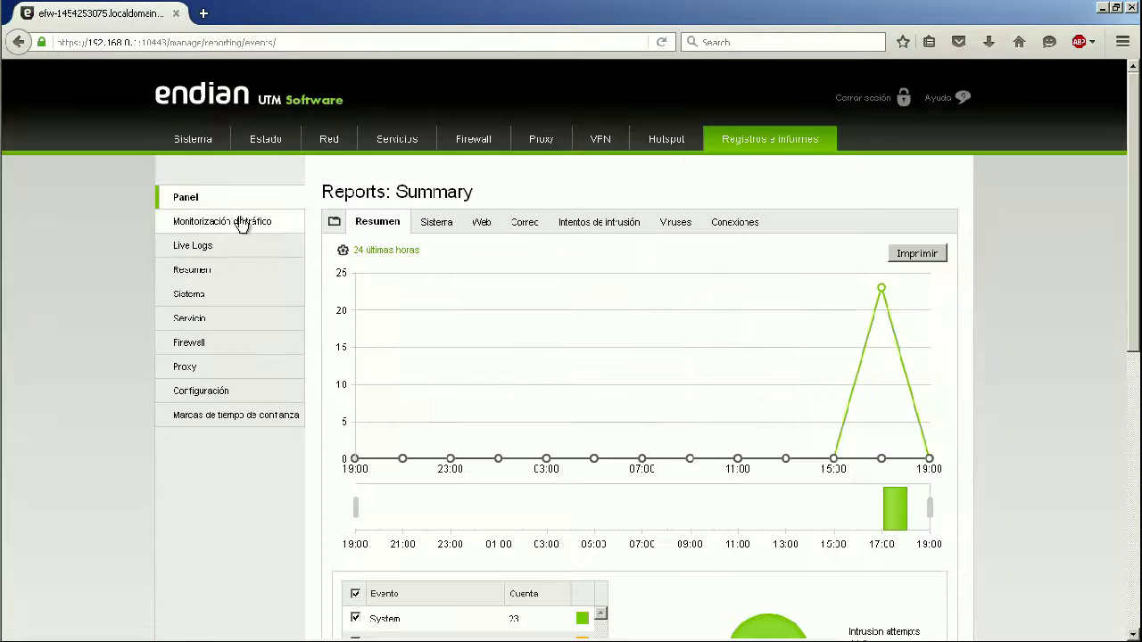
pyautogui.hotkey('alt', 'Tab')
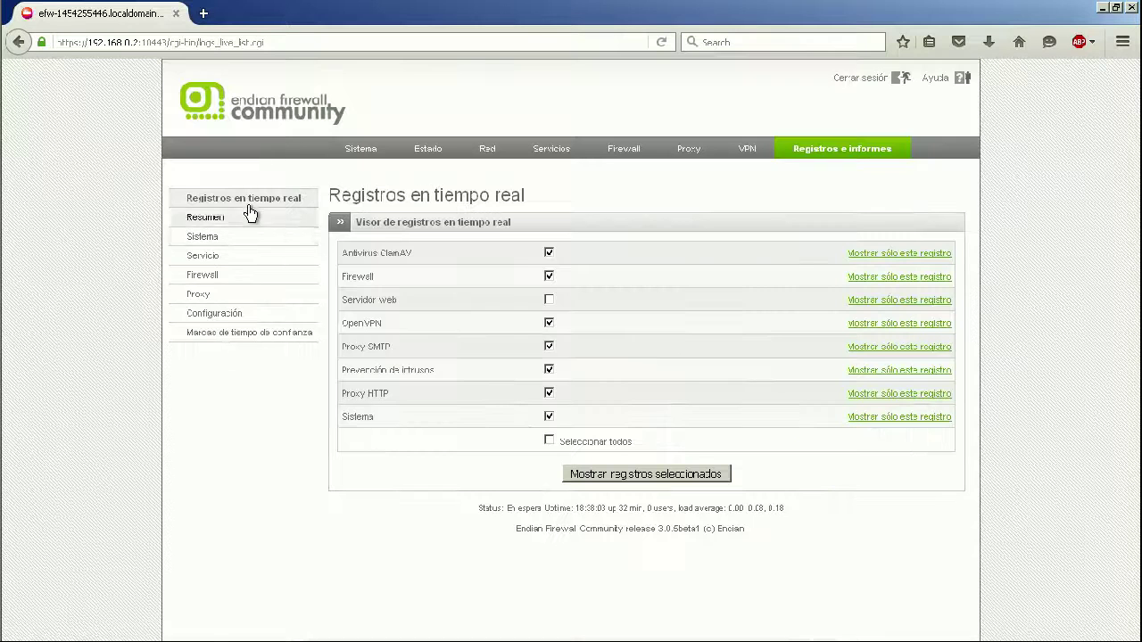
pyautogui.hotkey('alt', 'Tab')
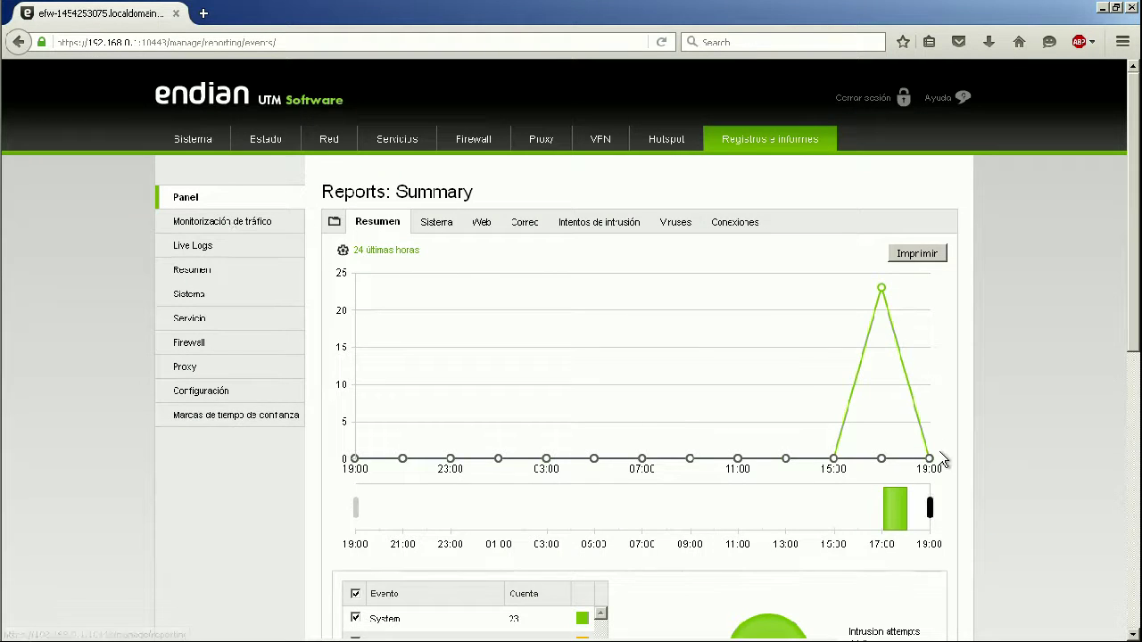
pyautogui.scroll(-5, 773, 438)
pyautogui.scroll(3, 621, 443)
pyautogui.scroll(3, 622, 439)
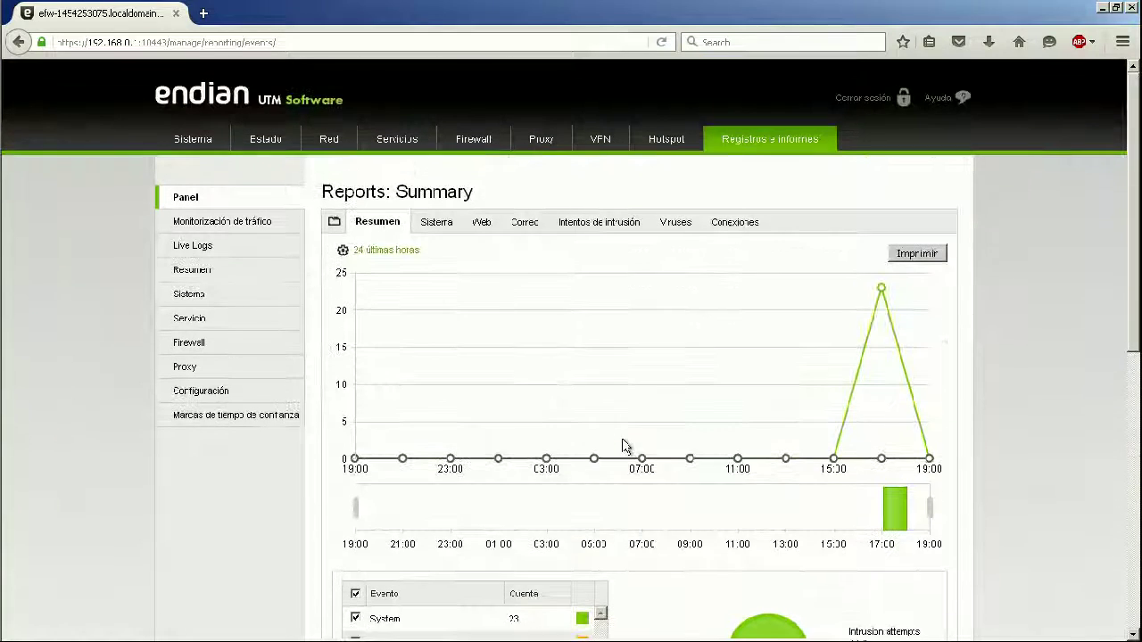
# View the UTM's Sistema, Web, Intentos de intrusión and Conexiones reports, and check them against Firewall Community's reporting section
pyautogui.click(426, 223)
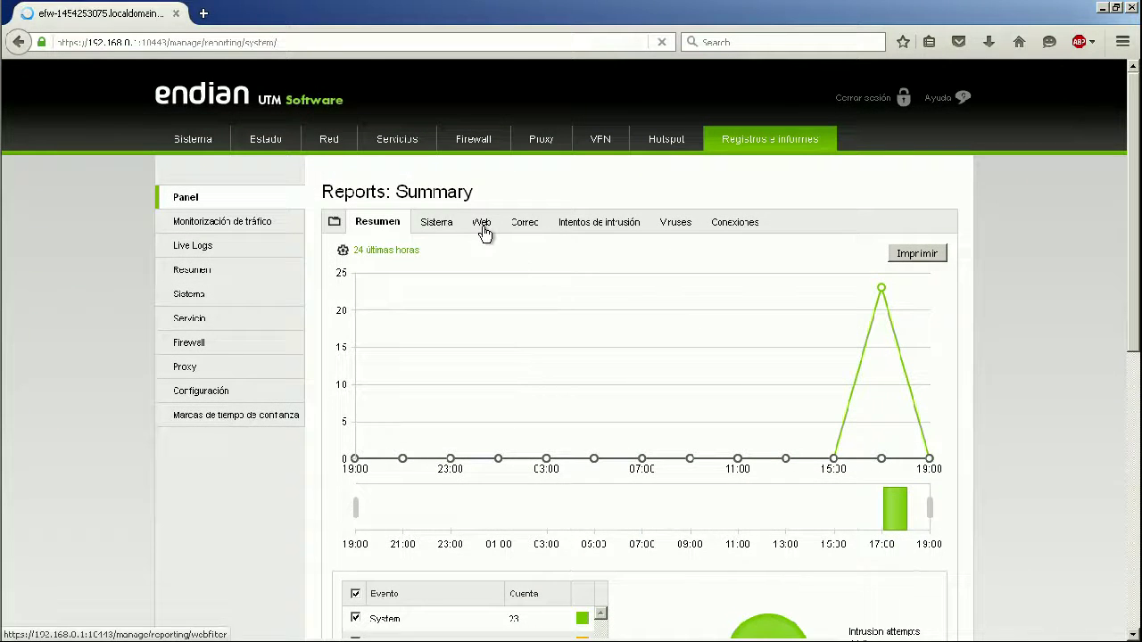
pyautogui.click(483, 226)
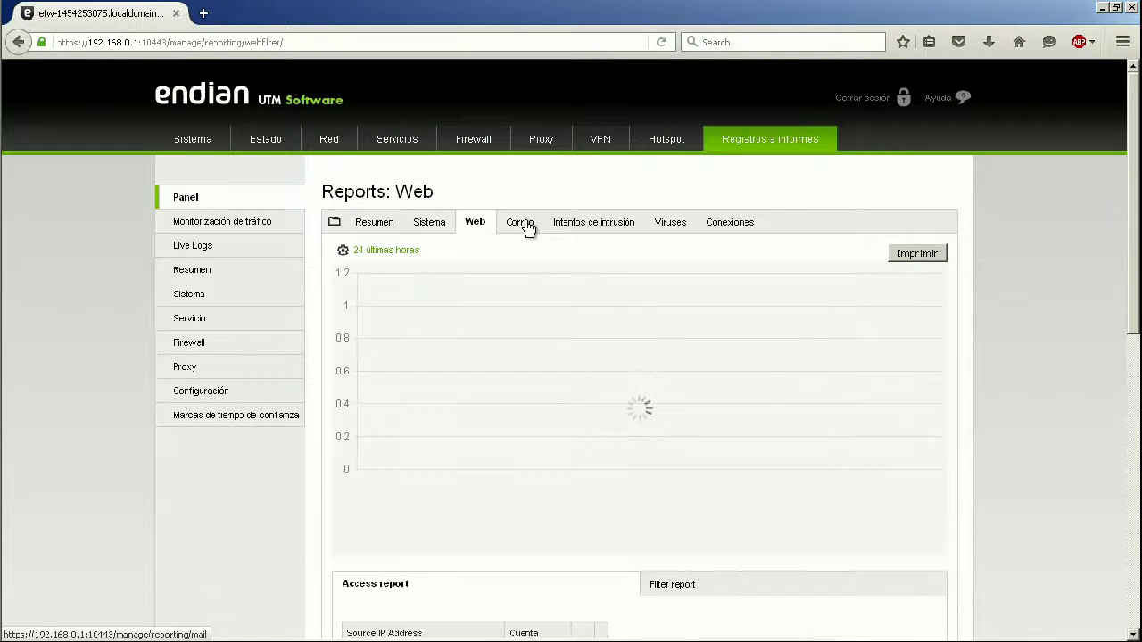
pyautogui.click(590, 225)
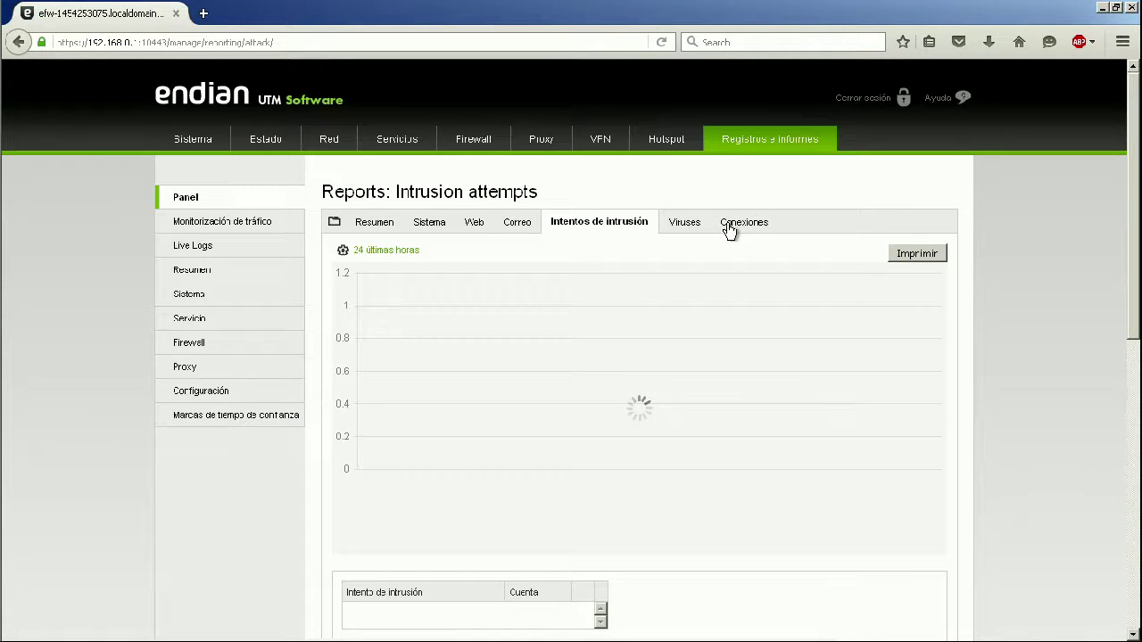
pyautogui.click(729, 230)
pyautogui.hotkey('alt', 'Tab')
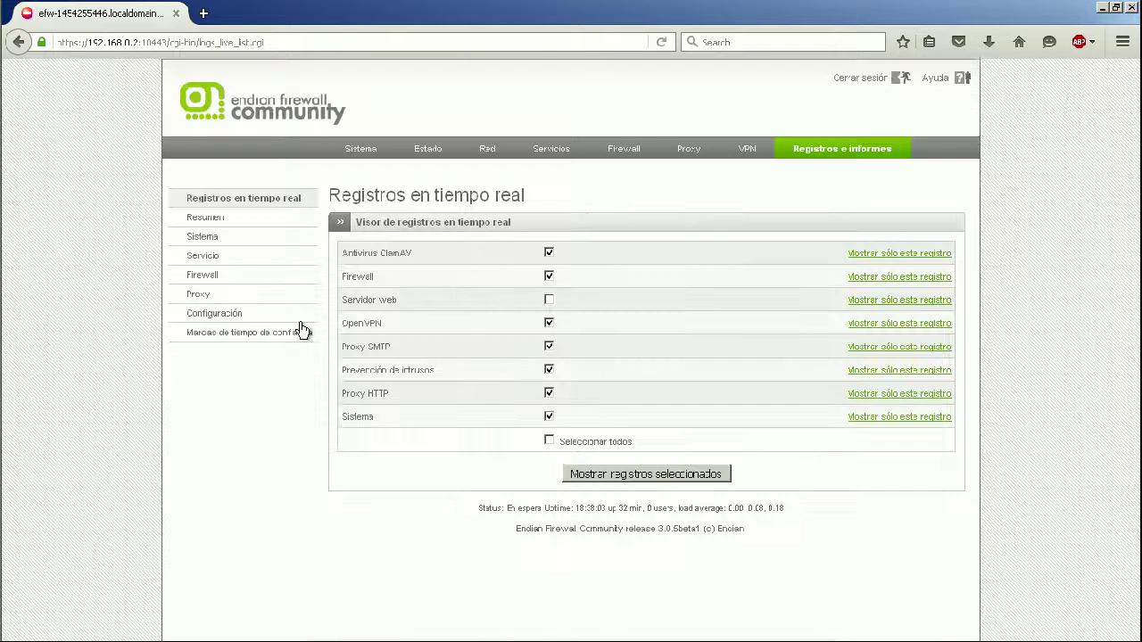
pyautogui.hotkey('alt', 'Tab')
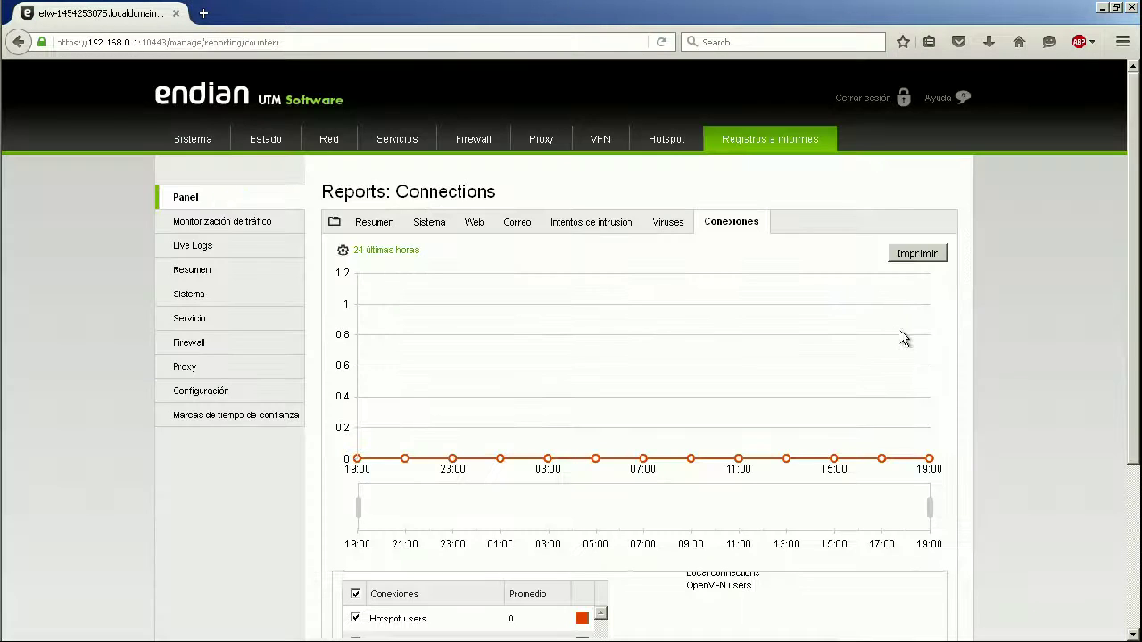
# Open Monitorización de tráfico in the UTM and compare it with Firewall Community's reporting options
pyautogui.click(205, 230)
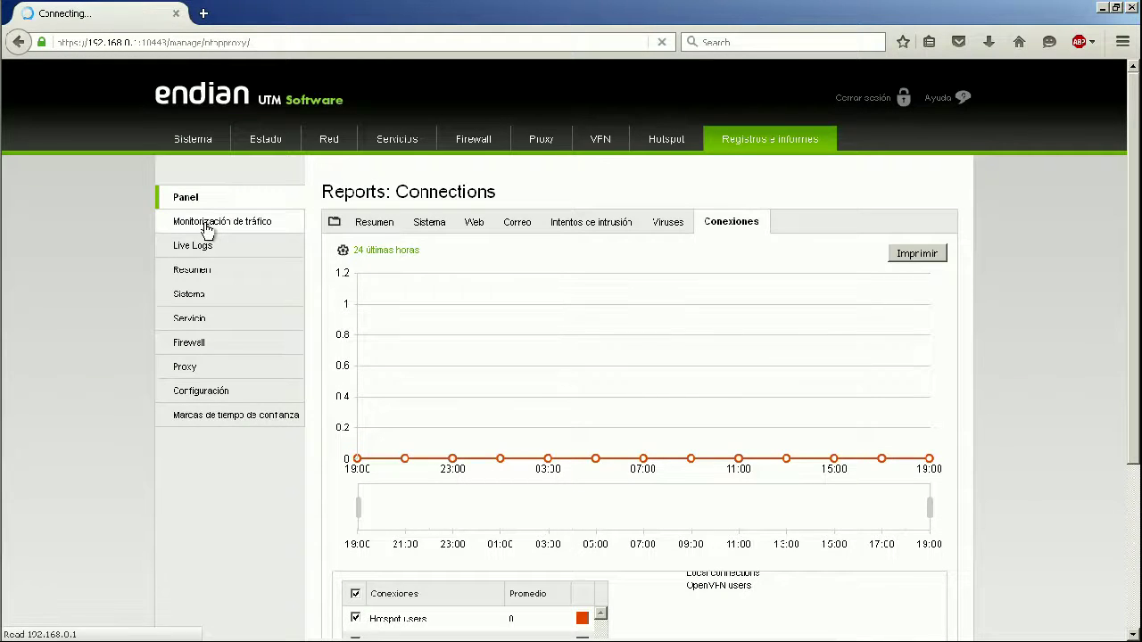
pyautogui.hotkey('alt', 'Tab')
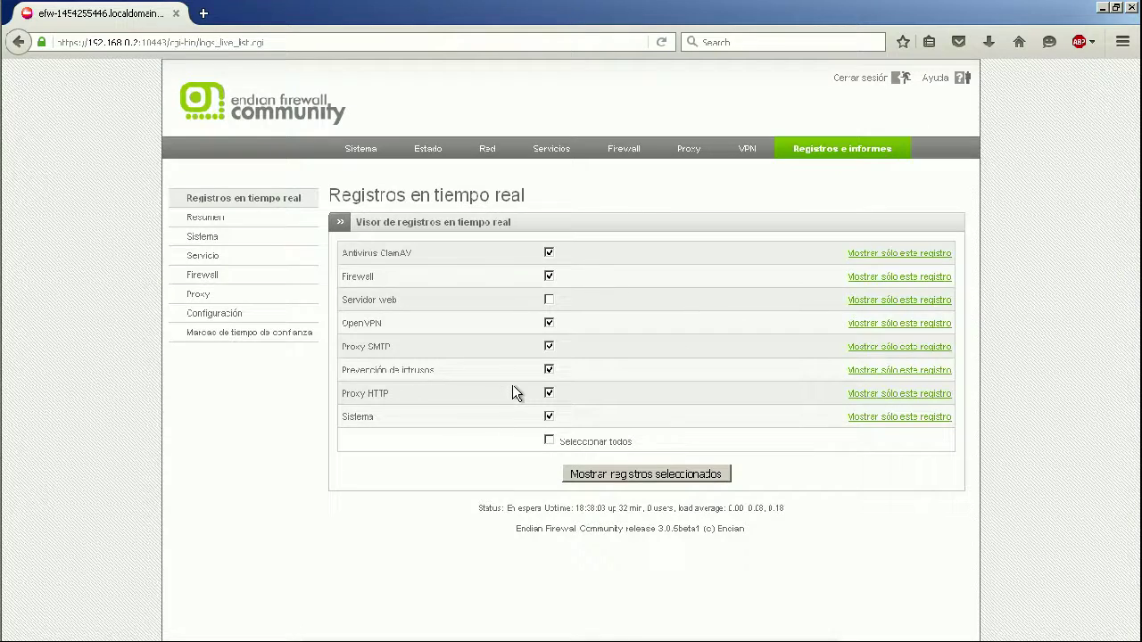
pyautogui.hotkey('alt', 'Tab')
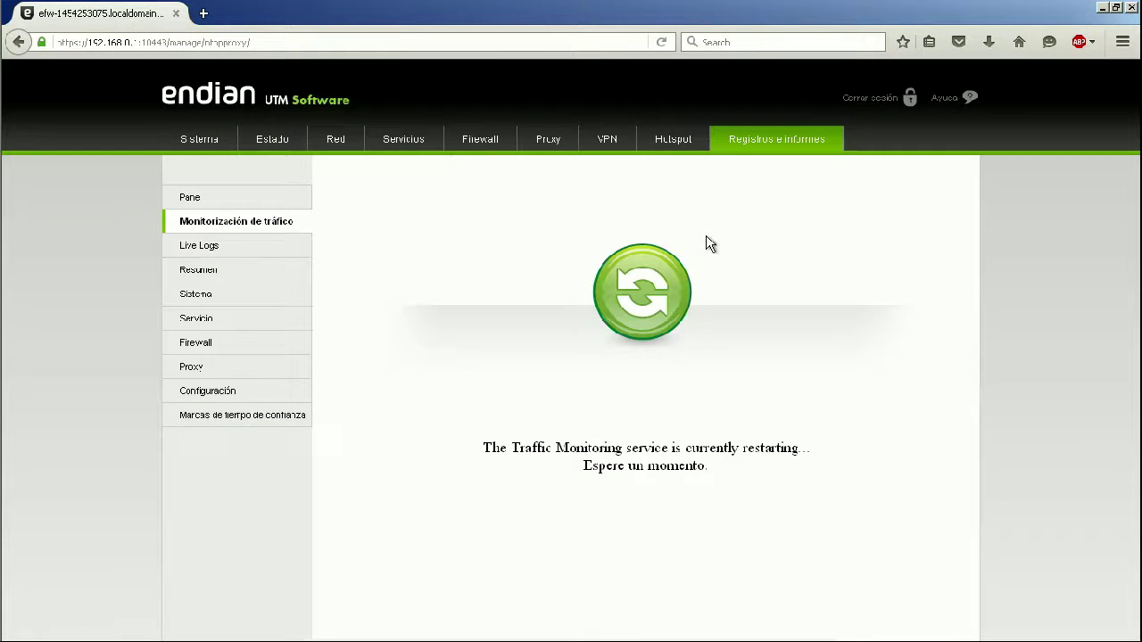
# Open the UTM's Live Logs, show only the Firewall log in the real-time viewer, and close the viewer
pyautogui.click(214, 254)
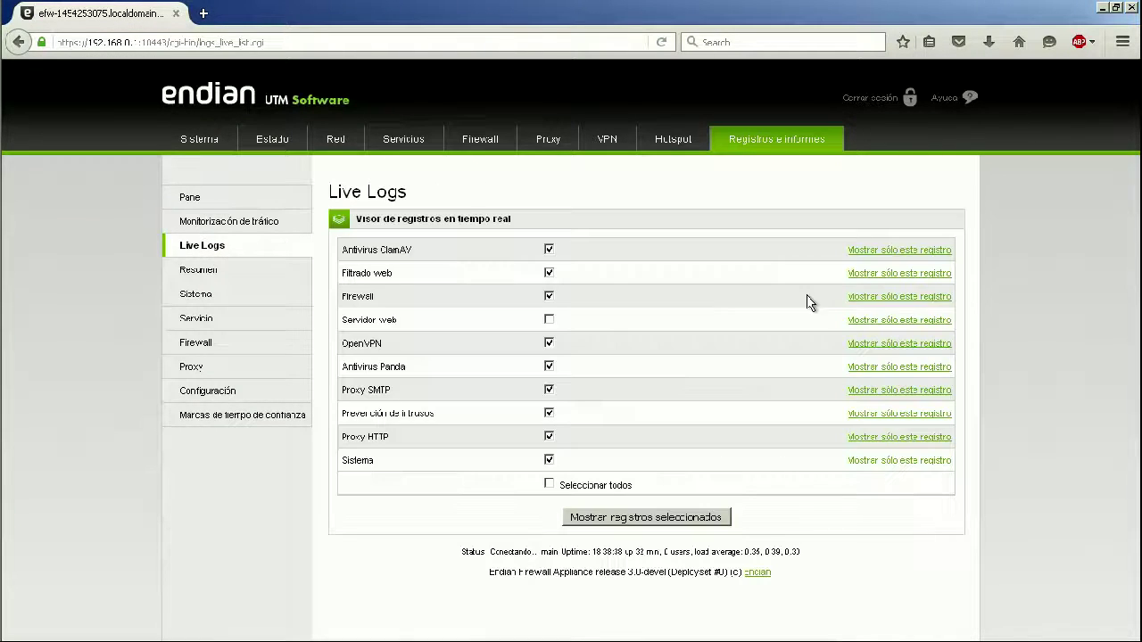
pyautogui.click(867, 298)
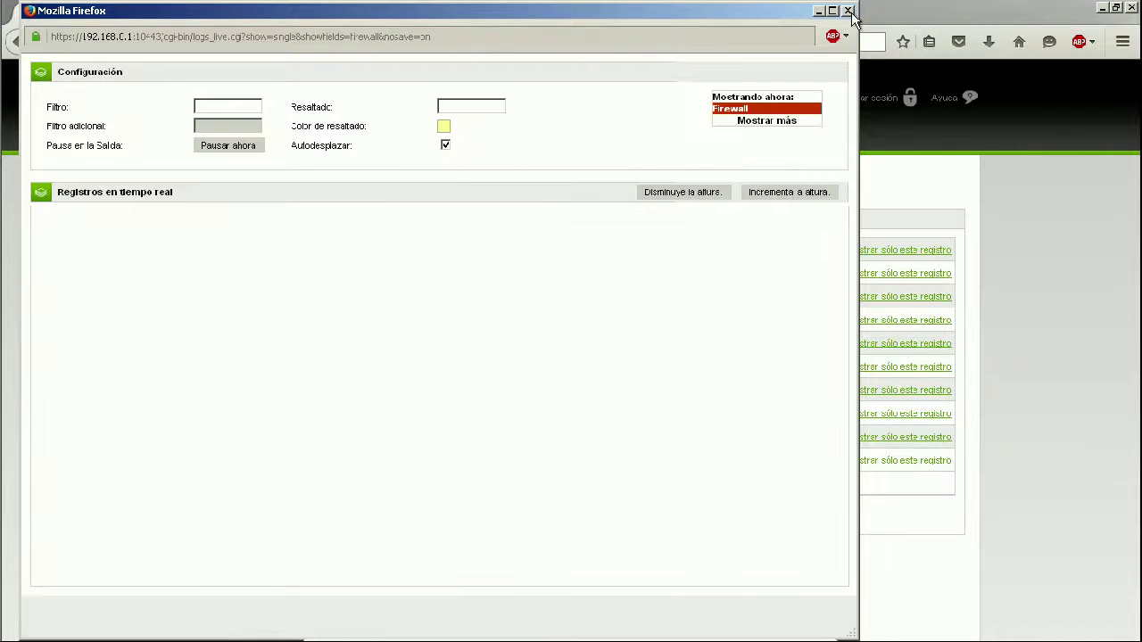
pyautogui.click(848, 10)
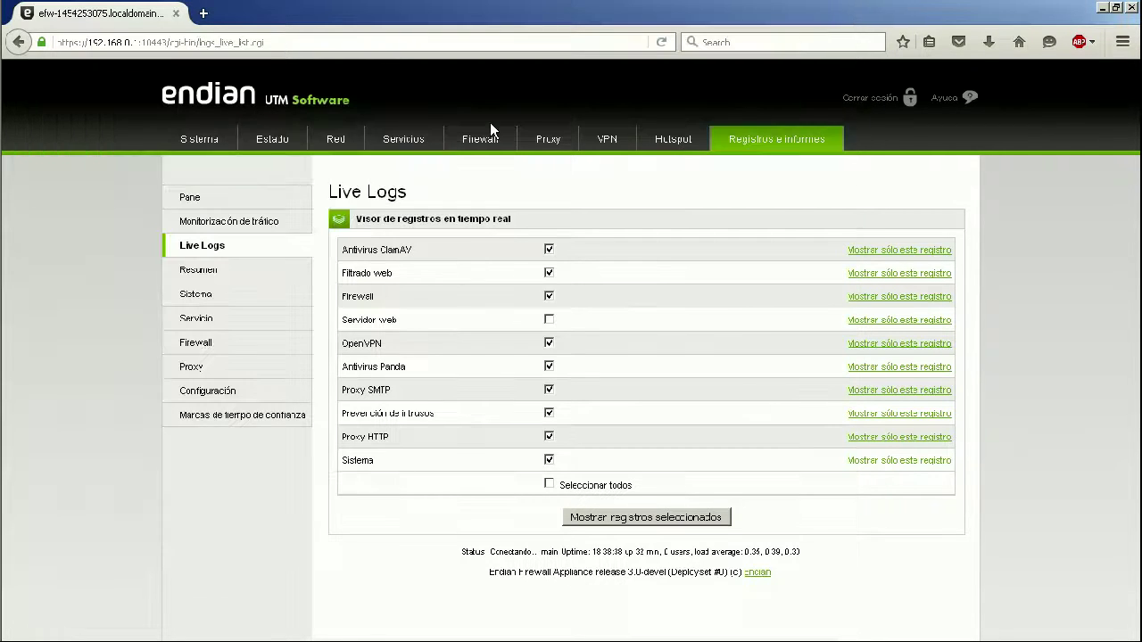
# View the UTM's Resumen and Sistema logs, and compare the Servicio intrusion detection log viewer in both products
pyautogui.click(184, 279)
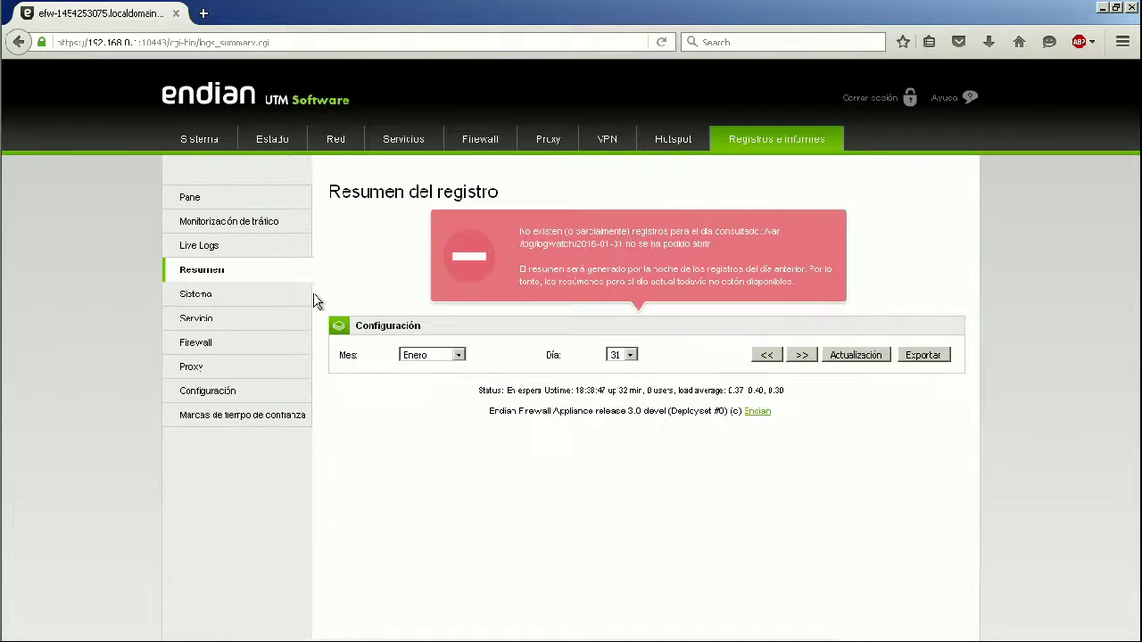
pyautogui.click(279, 298)
pyautogui.hotkey('alt', 'Tab')
pyautogui.click(234, 255)
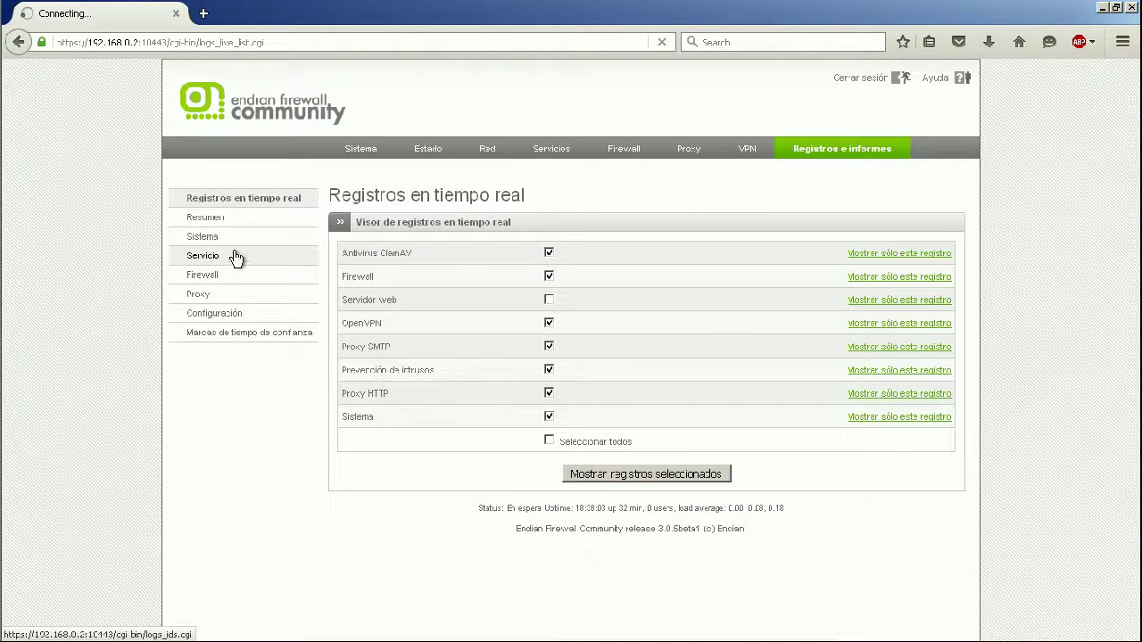
pyautogui.hotkey('alt', 'Tab')
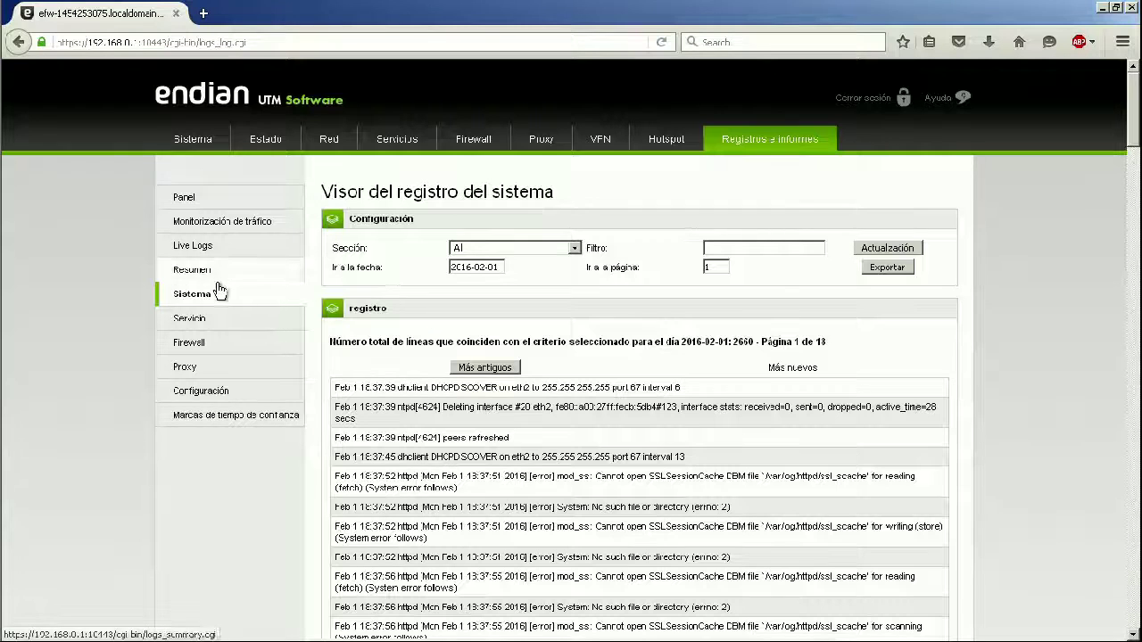
pyautogui.click(203, 319)
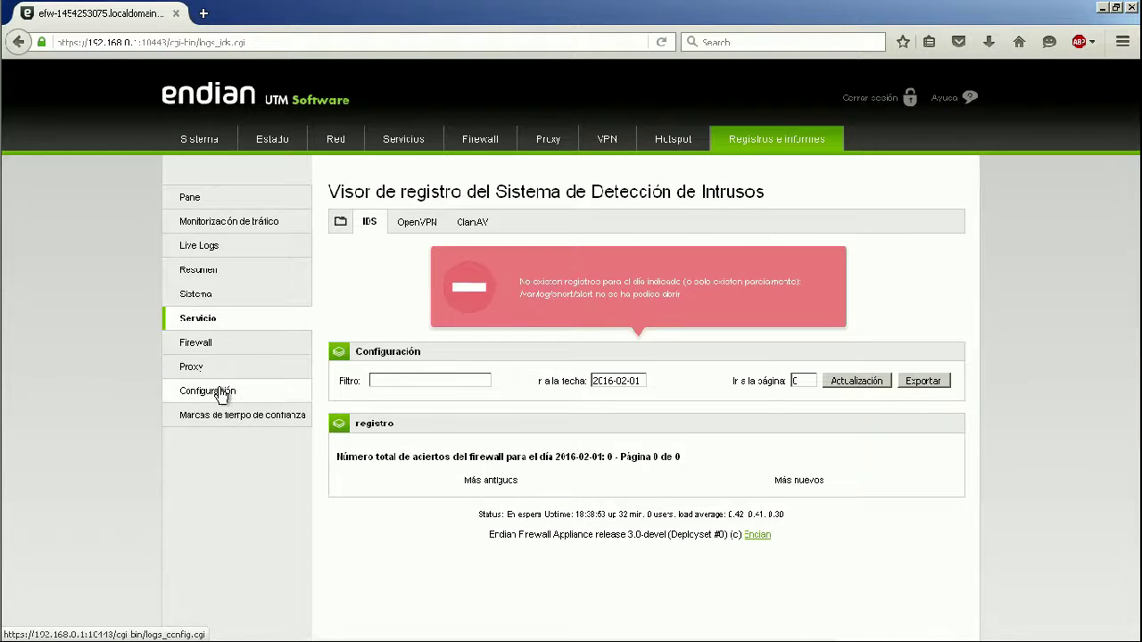
pyautogui.hotkey('alt', 'Tab')
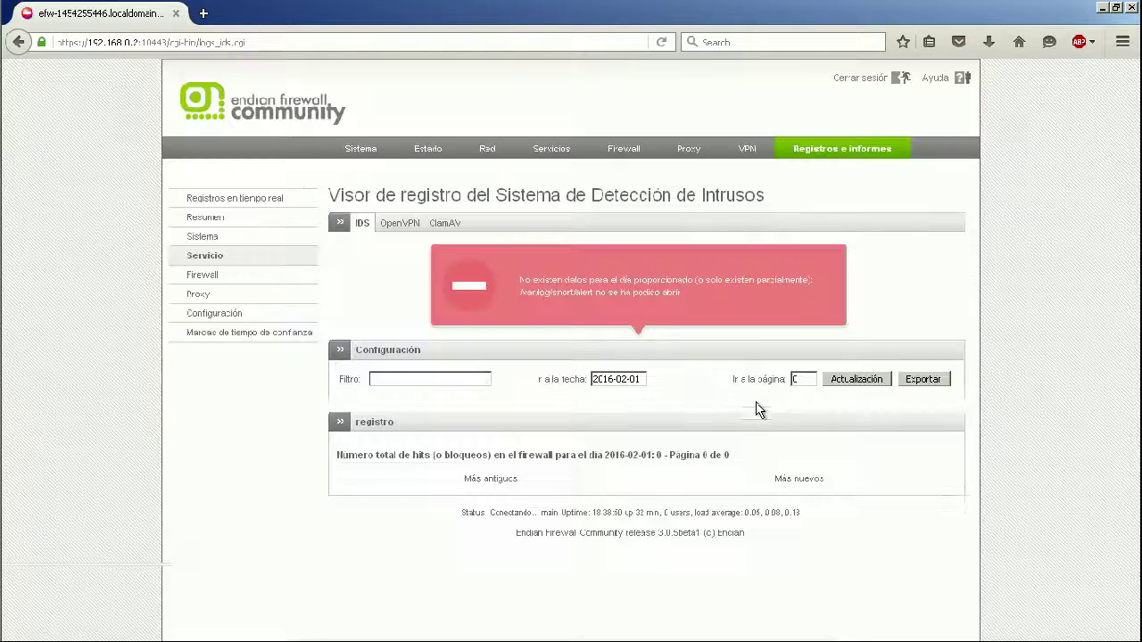
# Open Configuración del registro in Firewall Community and compare its settings with the UTM's log configuration
pyautogui.click(207, 313)
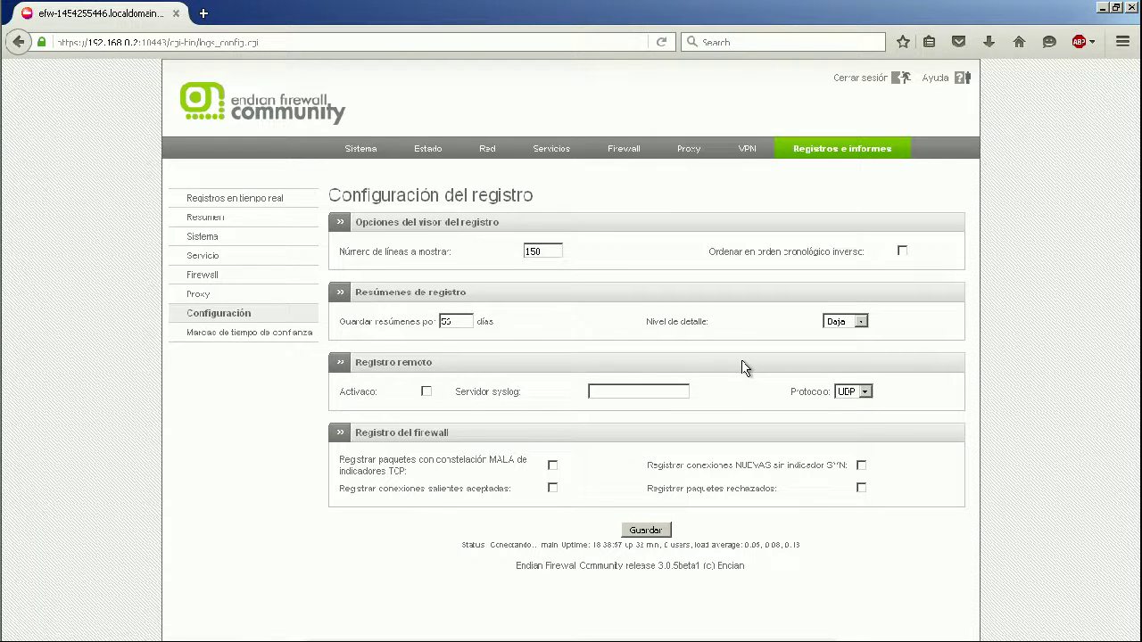
pyautogui.hotkey('alt', 'Tab')
pyautogui.hotkey('alt', 'Tab')
pyautogui.hotkey('alt', 'Tab')
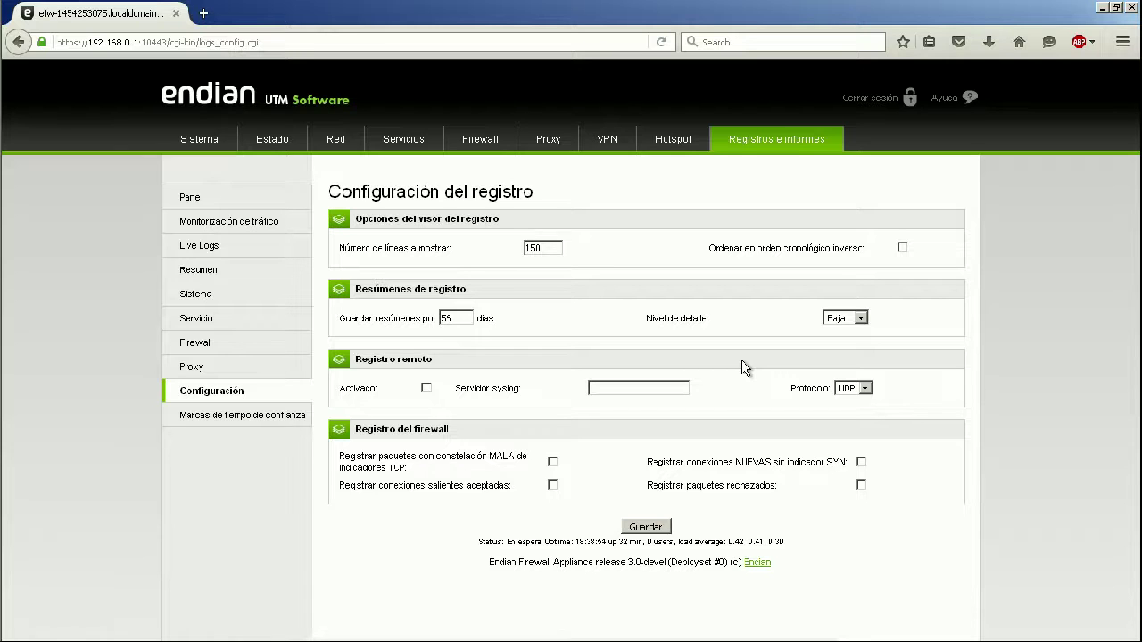
pyautogui.hotkey('alt', 'Tab')
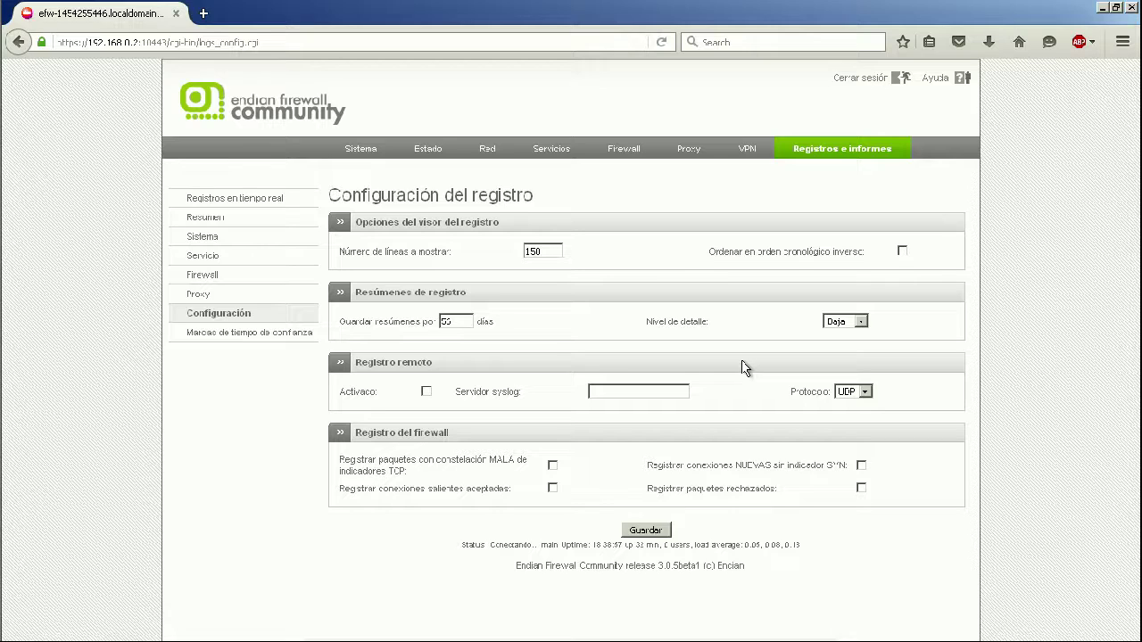
pyautogui.hotkey('alt', 'Tab')
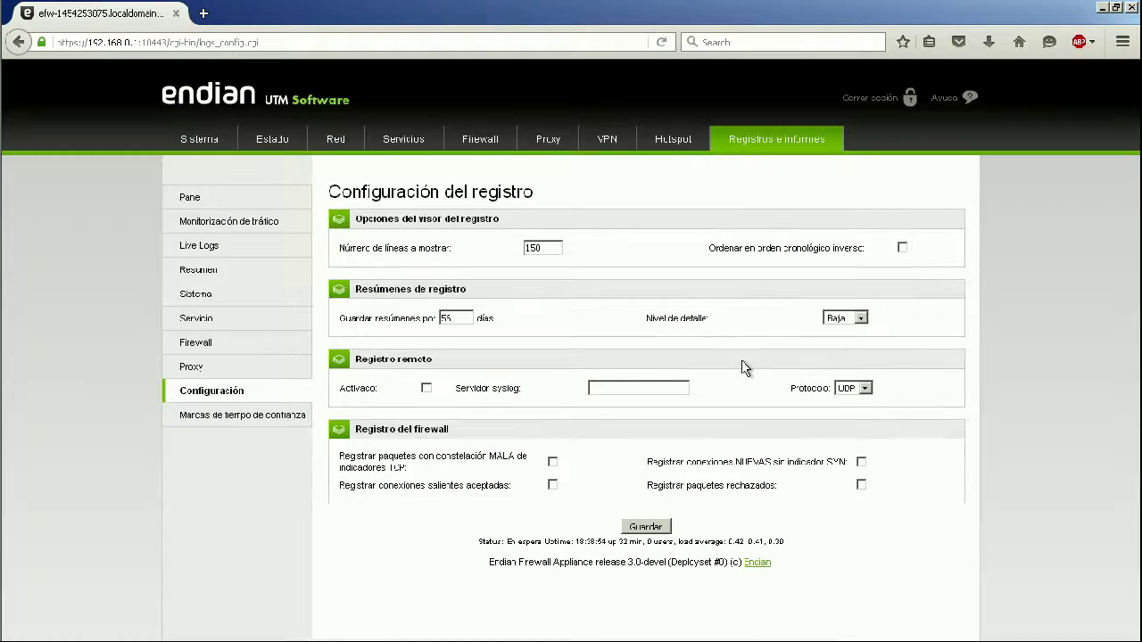